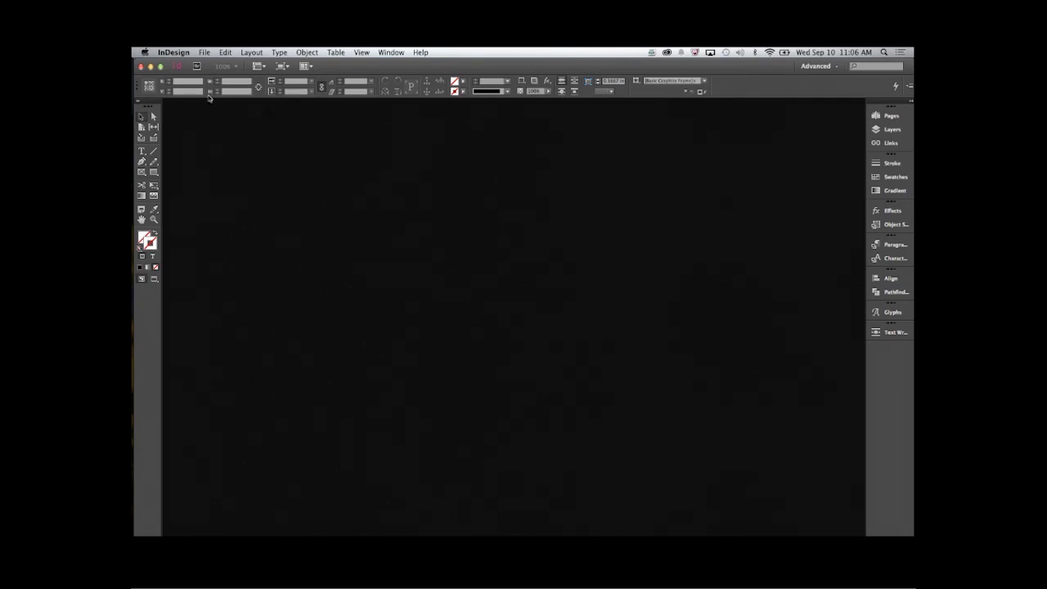
Start a new print document with two pages and facing pages turned off.
{"action": "left_click", "coordinate": [203, 54]}
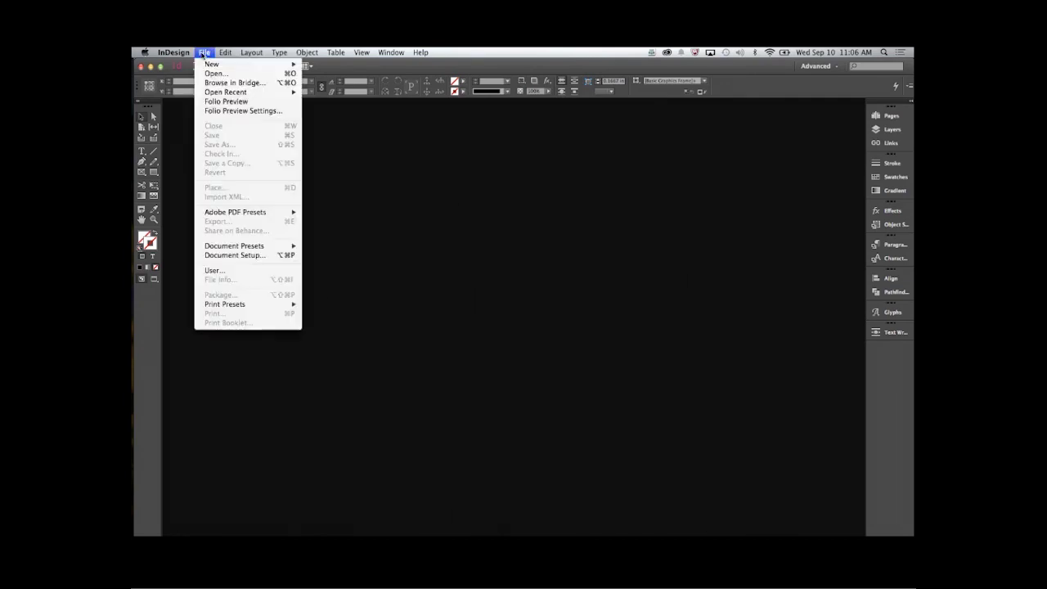
{"action": "mouse_move", "coordinate": [203, 64]}
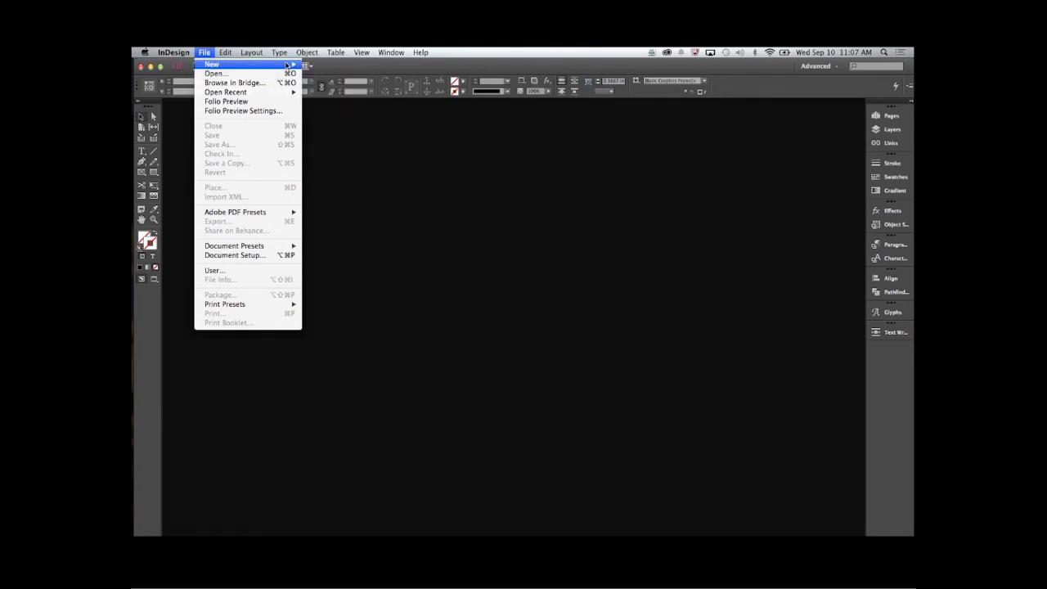
{"action": "mouse_move", "coordinate": [290, 65]}
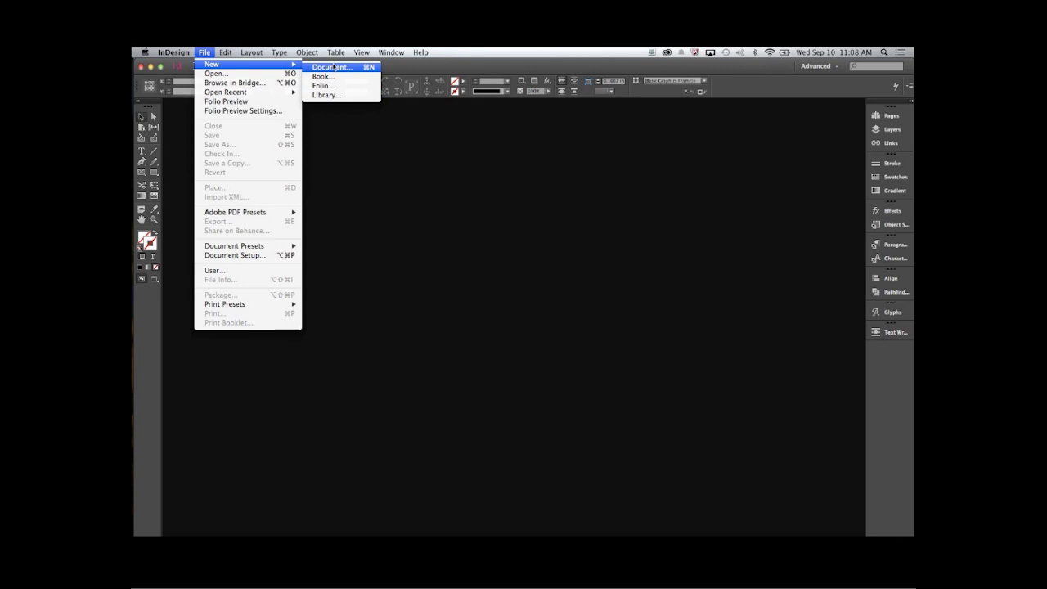
{"action": "left_click", "coordinate": [334, 67]}
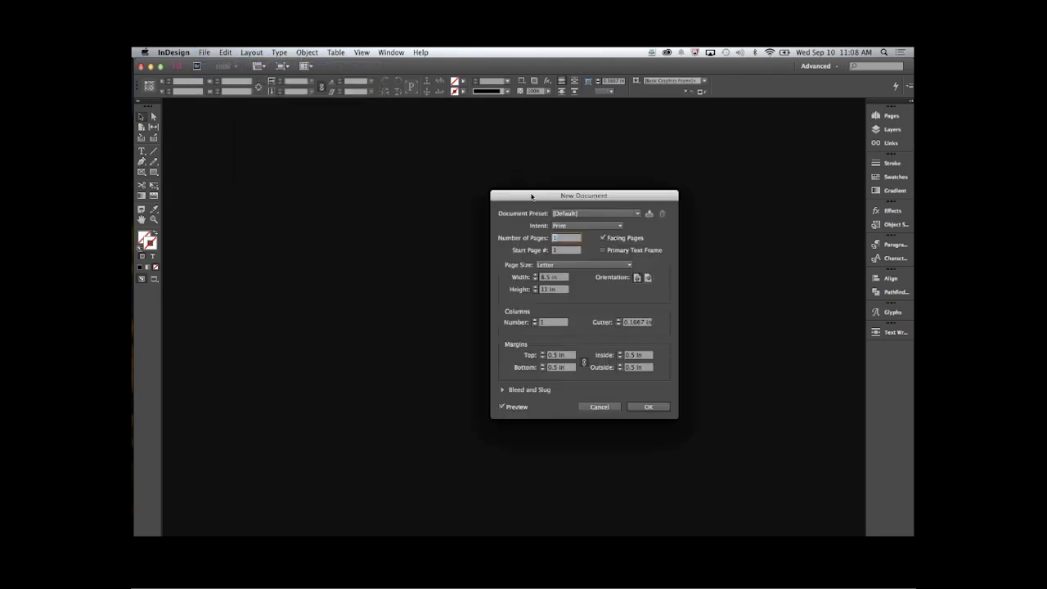
{"action": "left_click_drag", "start_coordinate": [532, 196], "coordinate": [424, 179]}
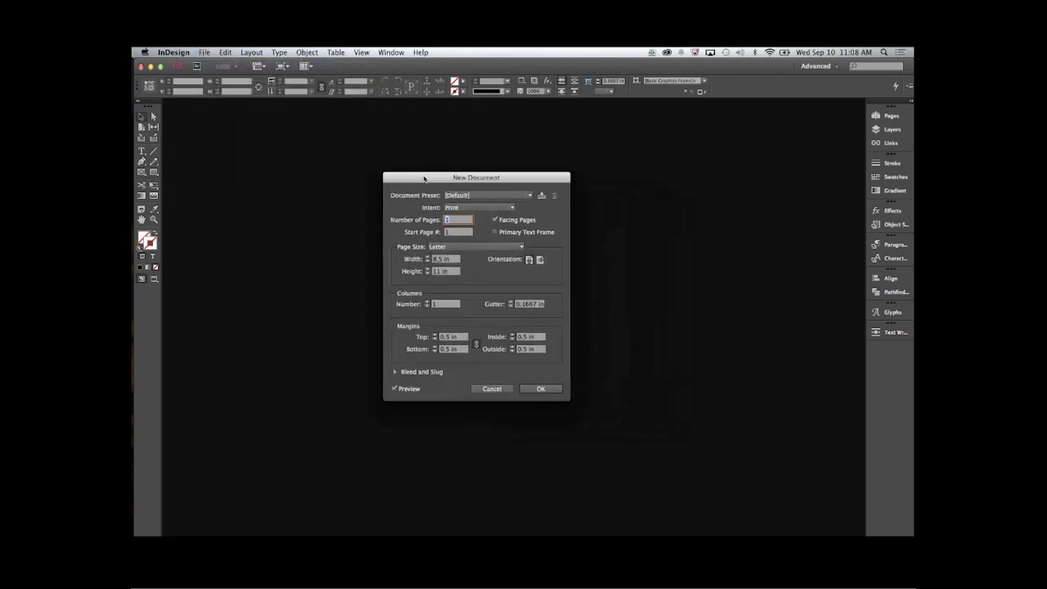
{"action": "left_click", "coordinate": [494, 220]}
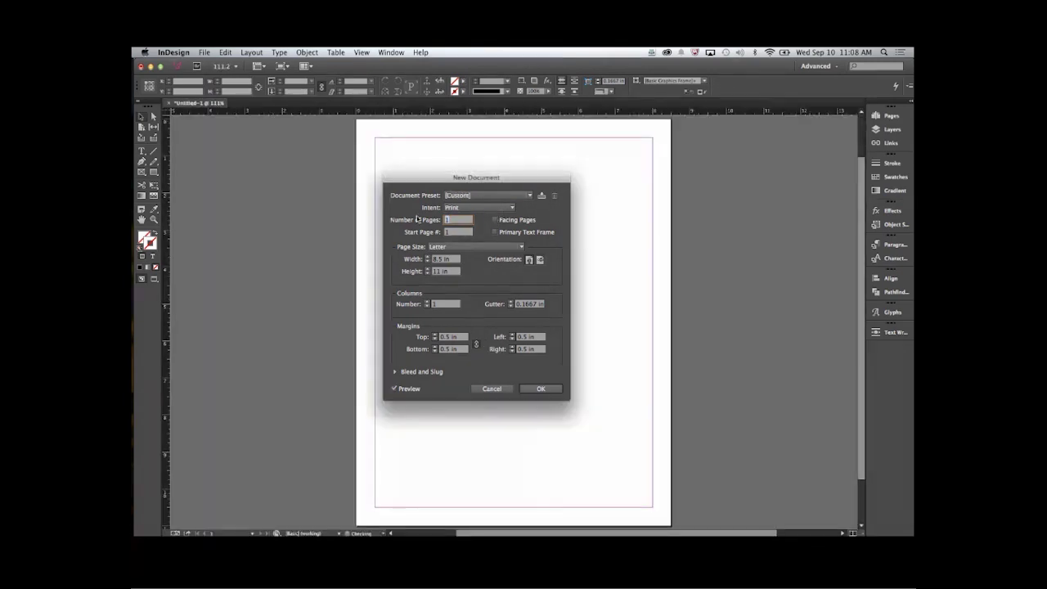
{"action": "type", "text": "2"}
{"action": "left_click_drag", "start_coordinate": [513, 180], "coordinate": [328, 155]}
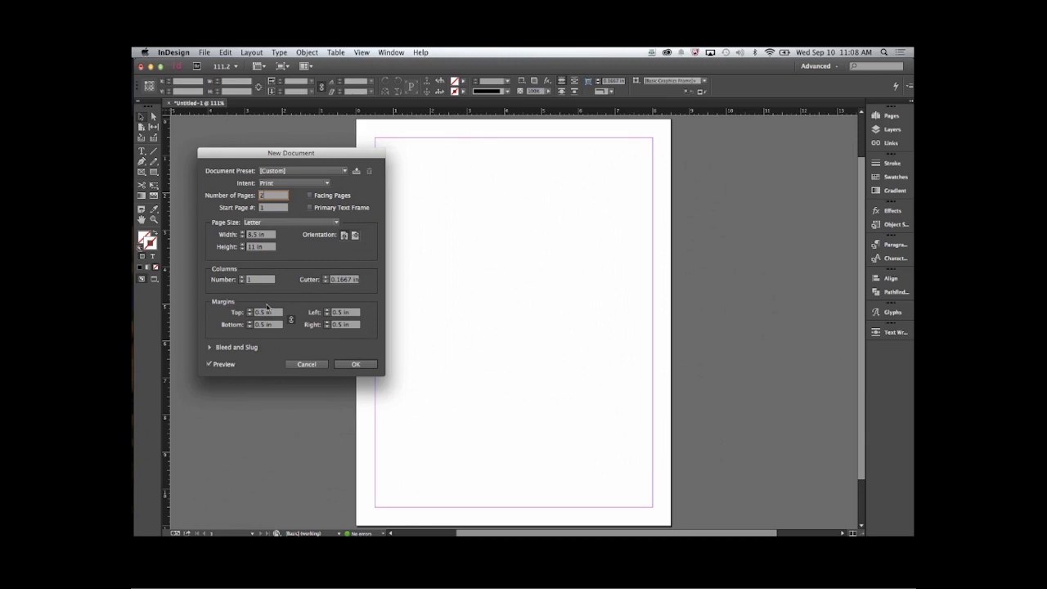
Set the new document to three columns and landscape orientation.
{"action": "left_click", "coordinate": [246, 279]}
{"action": "type", "text": "3"}
{"action": "key", "text": "Tab"}
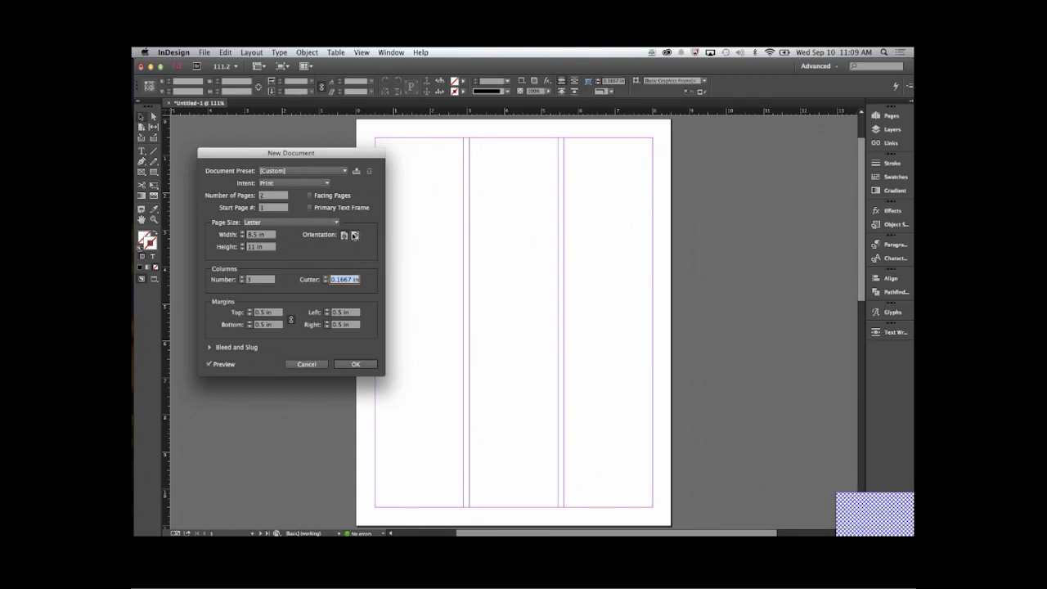
{"action": "left_click", "coordinate": [355, 235]}
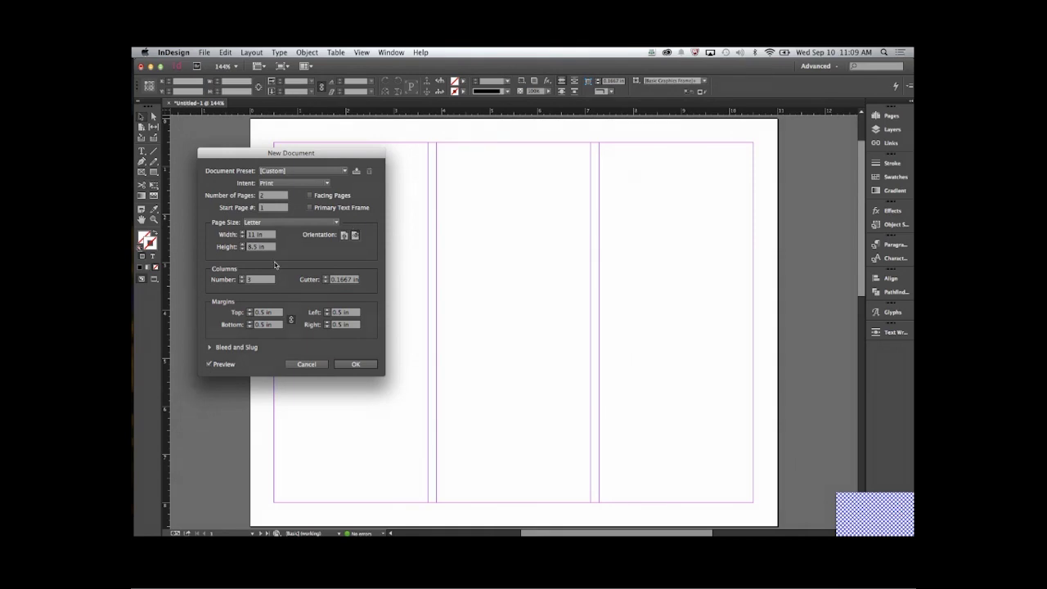
Set all four margins to 0.1667 in and create the document.
{"action": "left_click_drag", "start_coordinate": [278, 313], "coordinate": [256, 313]}
{"action": "type", "text": ".1667in"}
{"action": "left_click", "coordinate": [290, 319]}
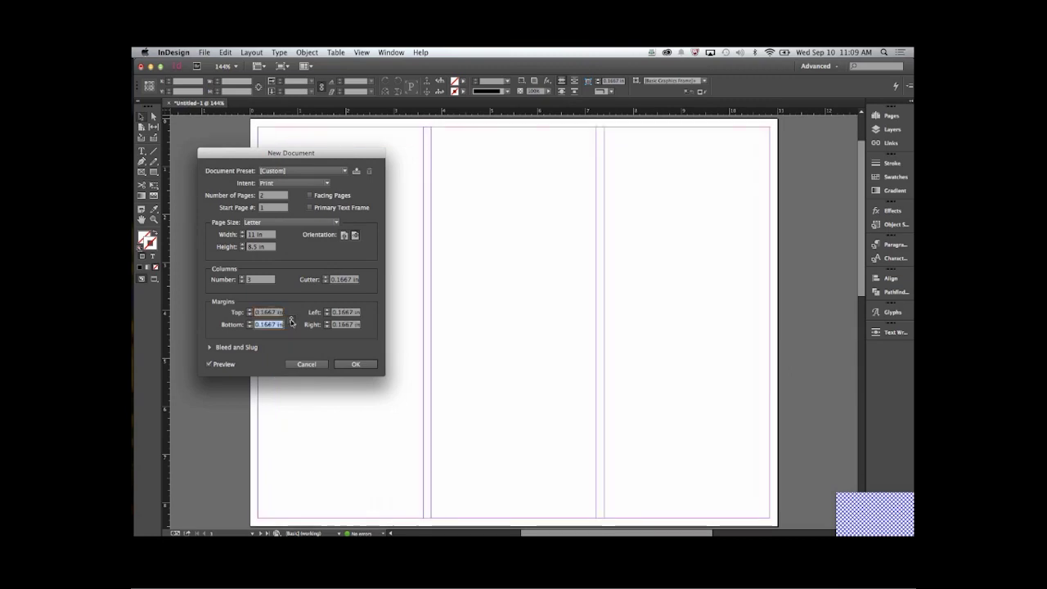
{"action": "left_click", "coordinate": [353, 364]}
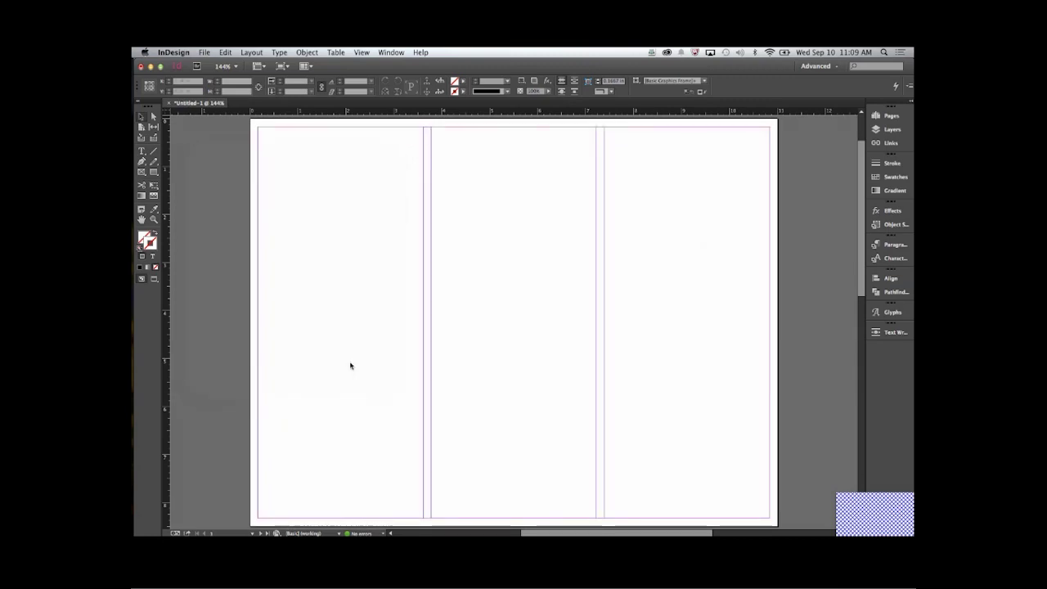
Change the units of both rulers to picas.
{"action": "right_click", "coordinate": [166, 114]}
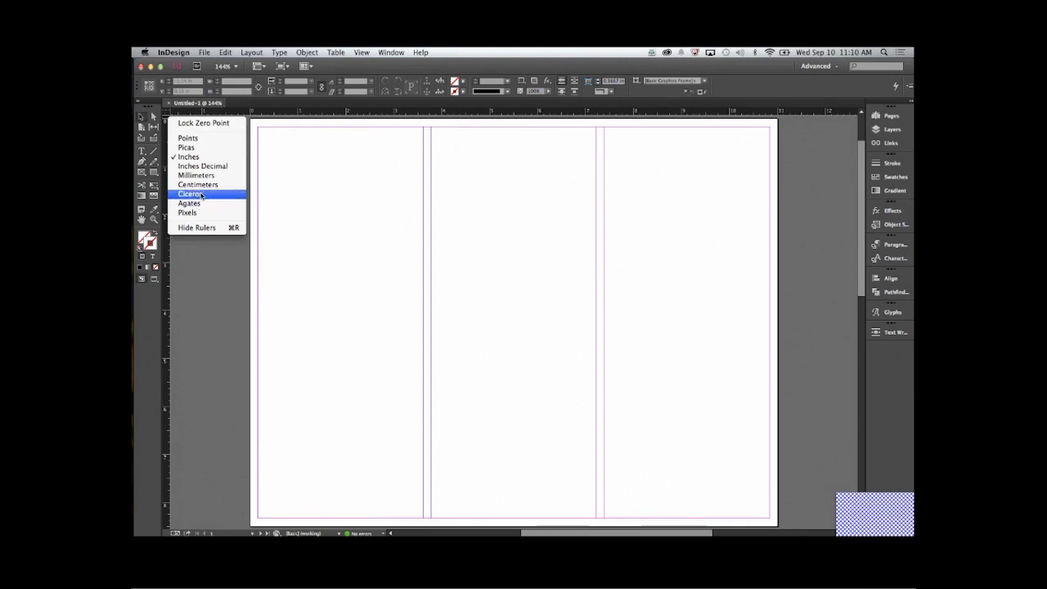
{"action": "left_click", "coordinate": [204, 146]}
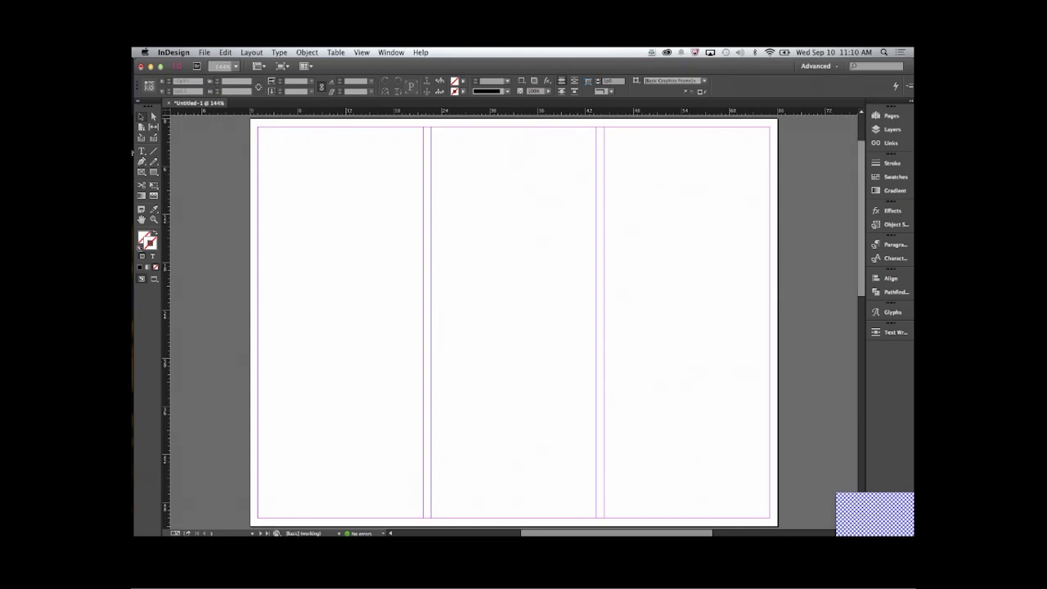
Draw a rectangle about 9p0 high in the upper part of the first column and set its width to 18p0.
{"action": "left_click", "coordinate": [153, 171]}
{"action": "left_click_drag", "start_coordinate": [318, 172], "coordinate": [403, 244]}
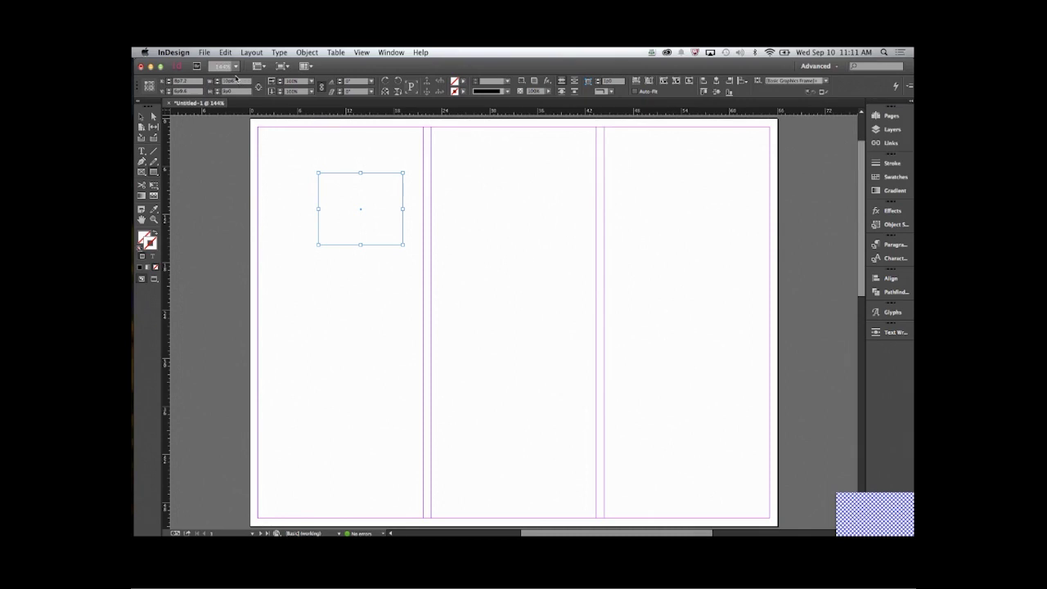
{"action": "left_click_drag", "start_coordinate": [240, 81], "coordinate": [219, 81]}
{"action": "type", "text": "1"}
{"action": "key", "text": "Tab"}
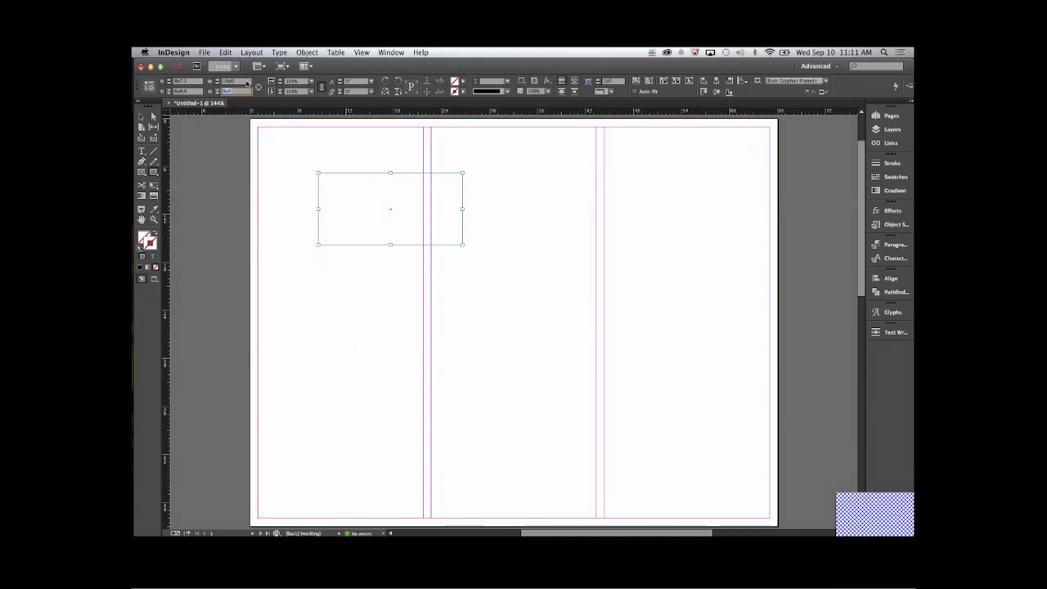
Widen the rectangle to 19p0.002, then delete it from the page.
{"action": "double_click", "coordinate": [240, 81]}
{"action": "key", "text": "Tab"}
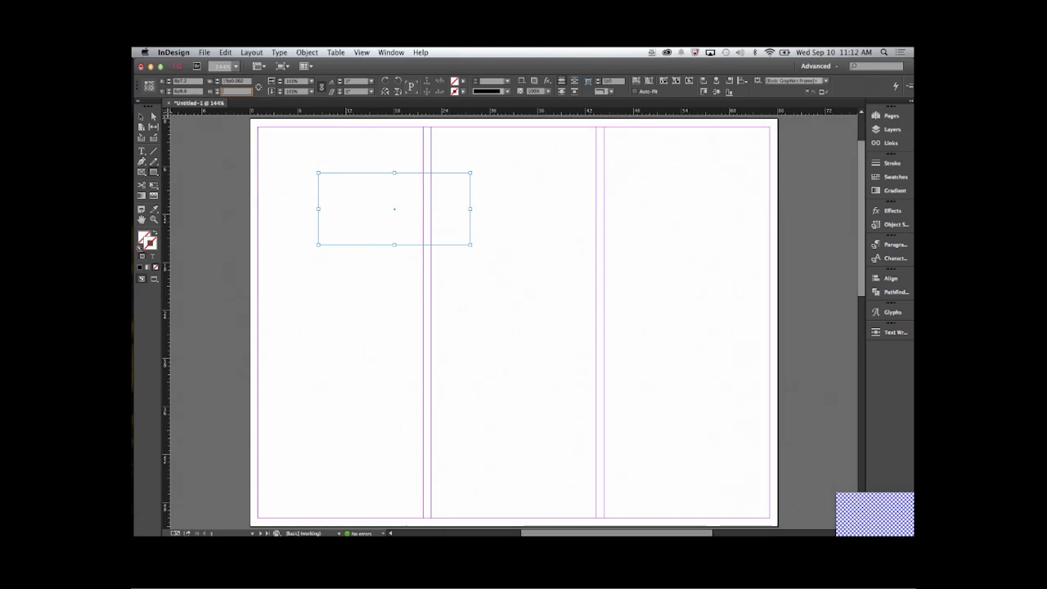
{"action": "left_click", "coordinate": [142, 117]}
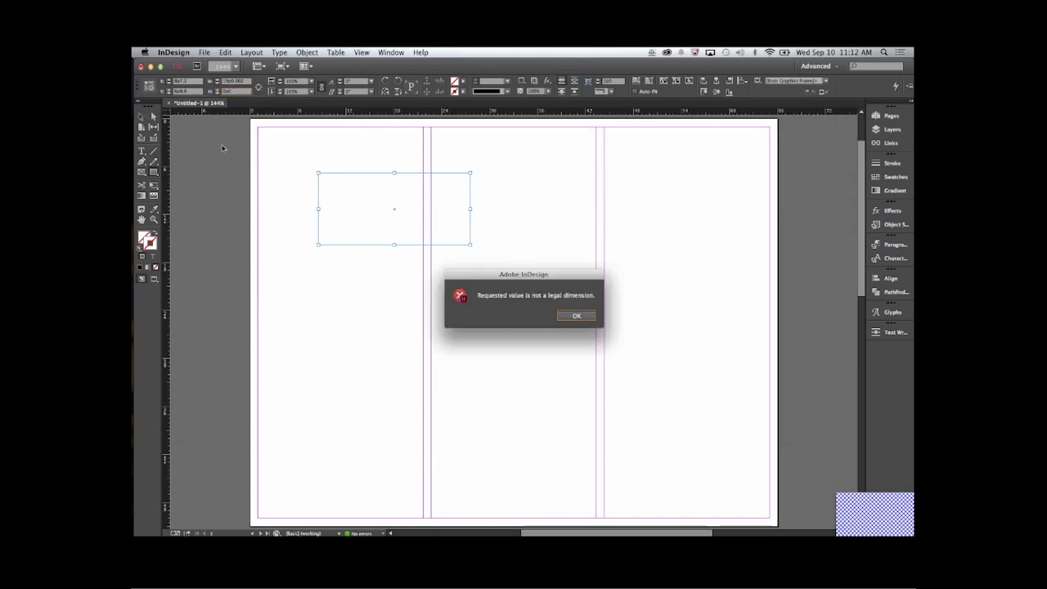
{"action": "left_click", "coordinate": [578, 314]}
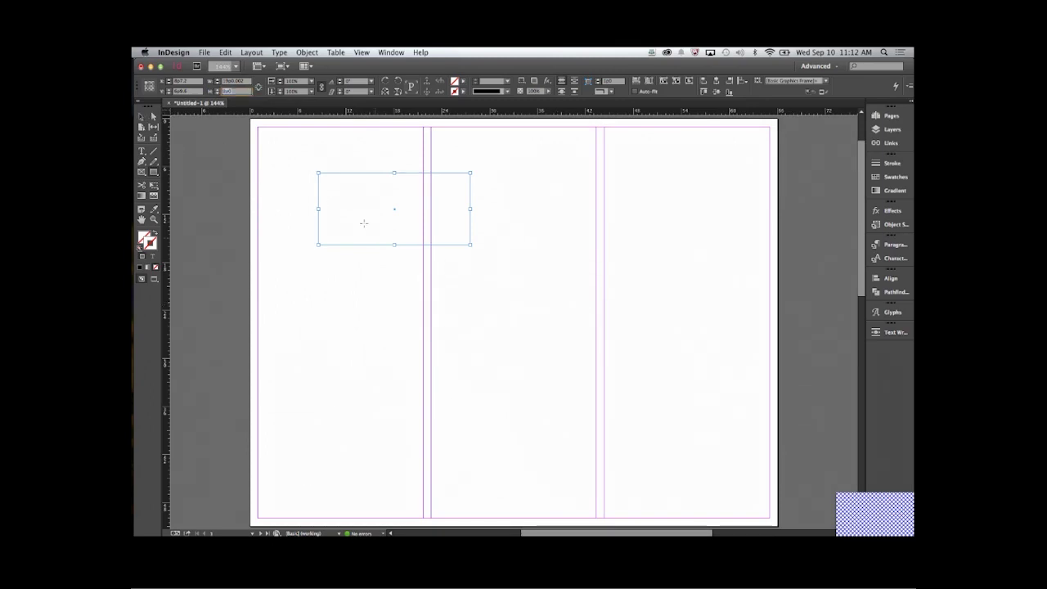
{"action": "left_click_drag", "start_coordinate": [282, 180], "coordinate": [372, 250]}
{"action": "key", "text": "Delete"}
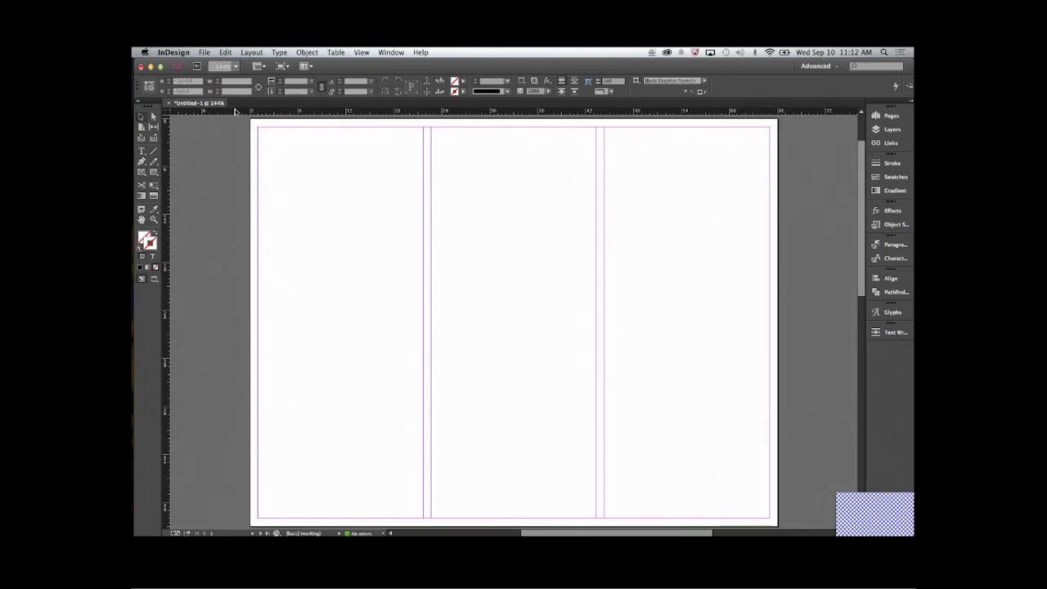
Switch the units of both rulers back to inches.
{"action": "right_click", "coordinate": [235, 112]}
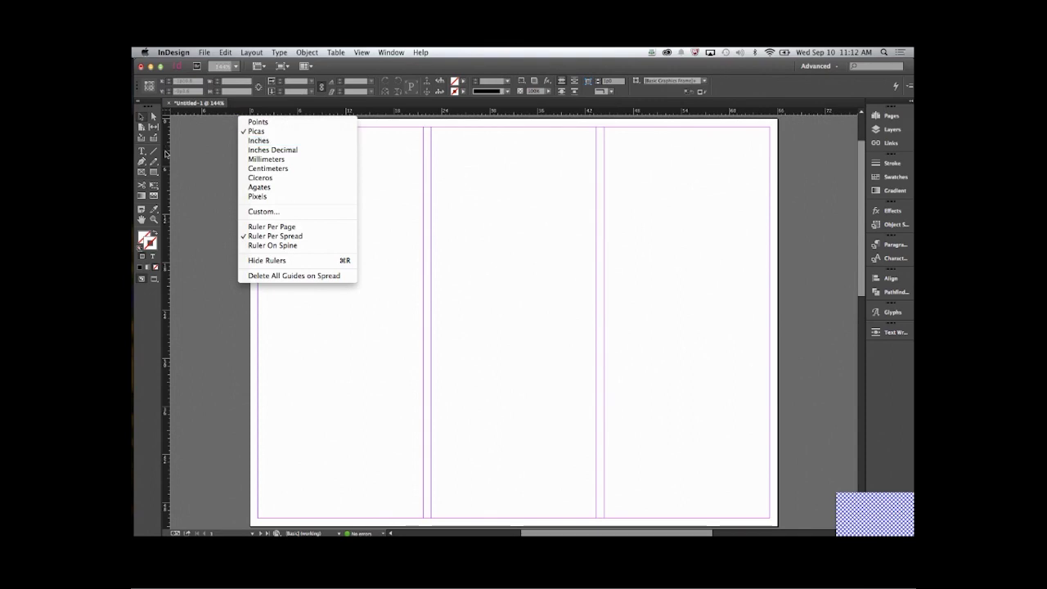
{"action": "left_click", "coordinate": [196, 128]}
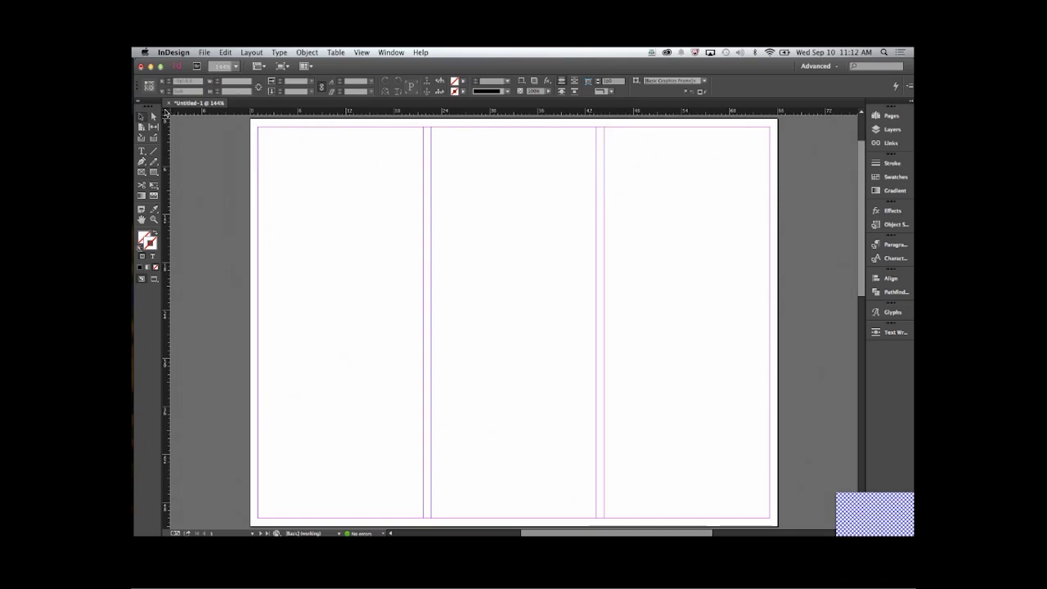
{"action": "right_click", "coordinate": [166, 115]}
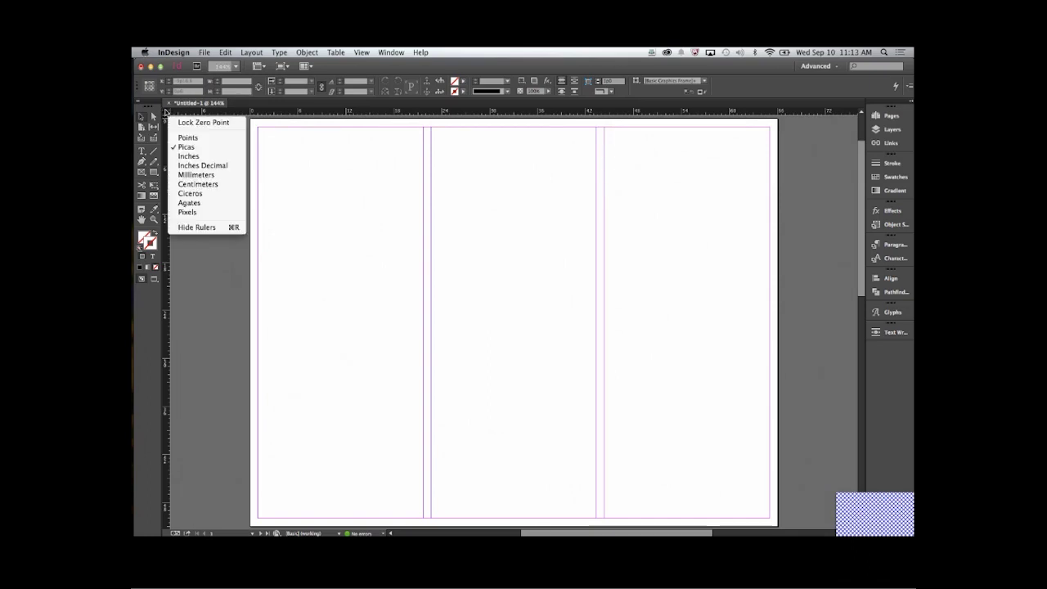
{"action": "left_click", "coordinate": [180, 156]}
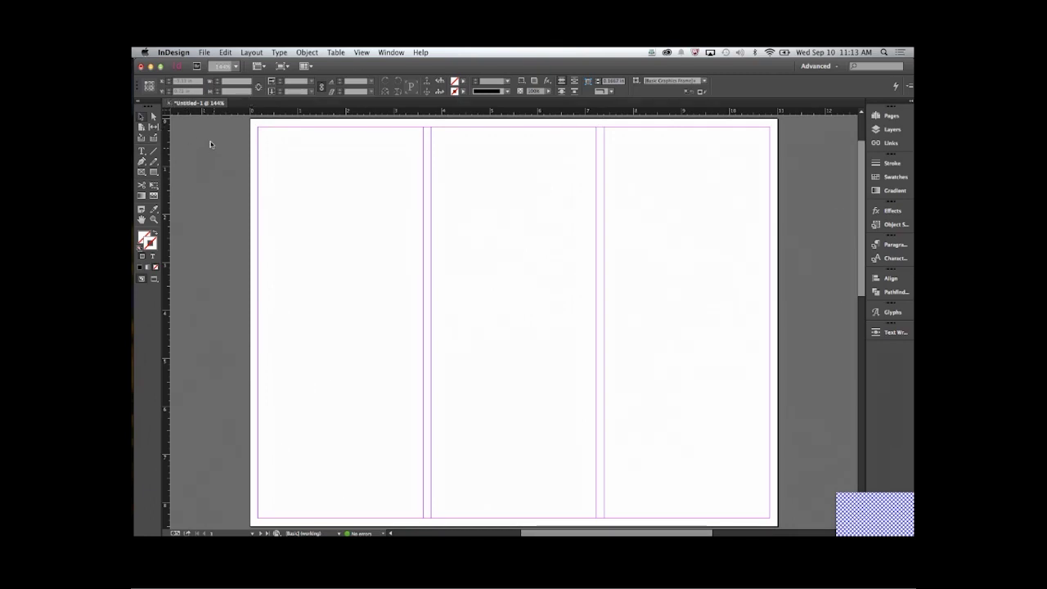
Place the image 01_CoverImage.jpg at the upper-left corner of the first page.
{"action": "left_click", "coordinate": [204, 52]}
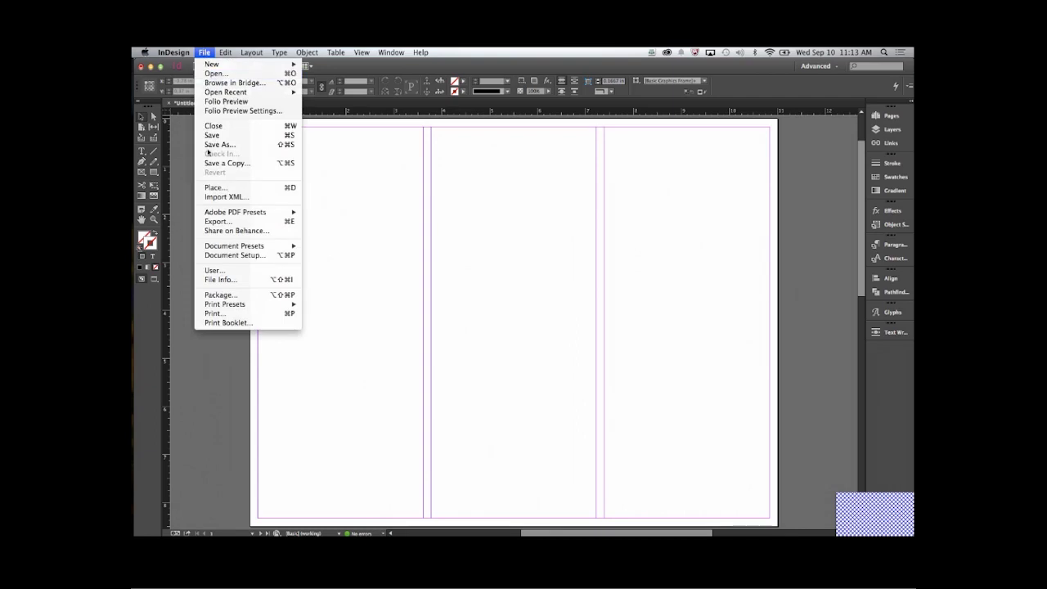
{"action": "left_click", "coordinate": [208, 188]}
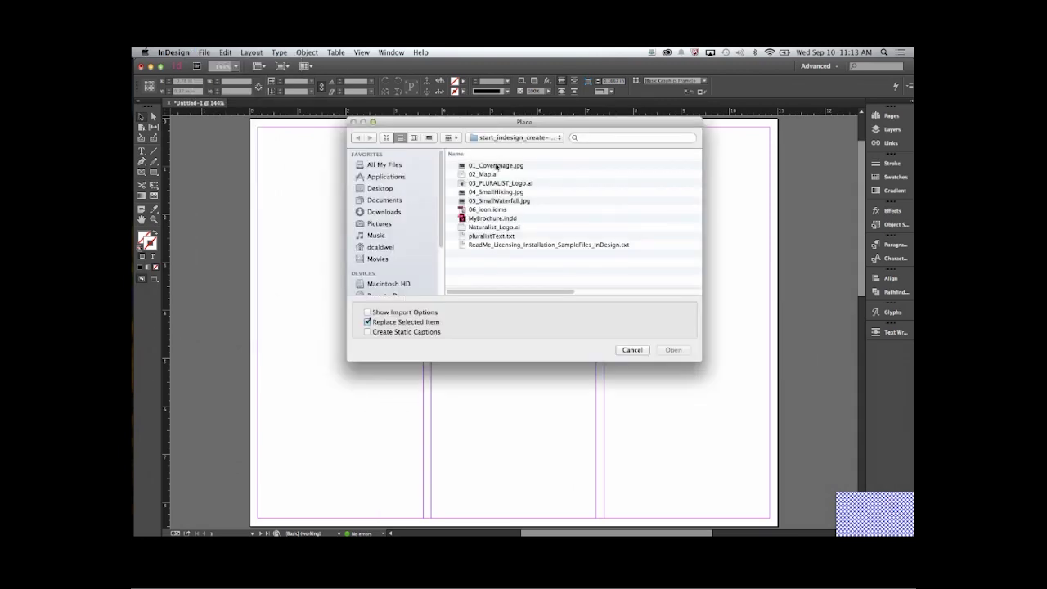
{"action": "left_click", "coordinate": [499, 166]}
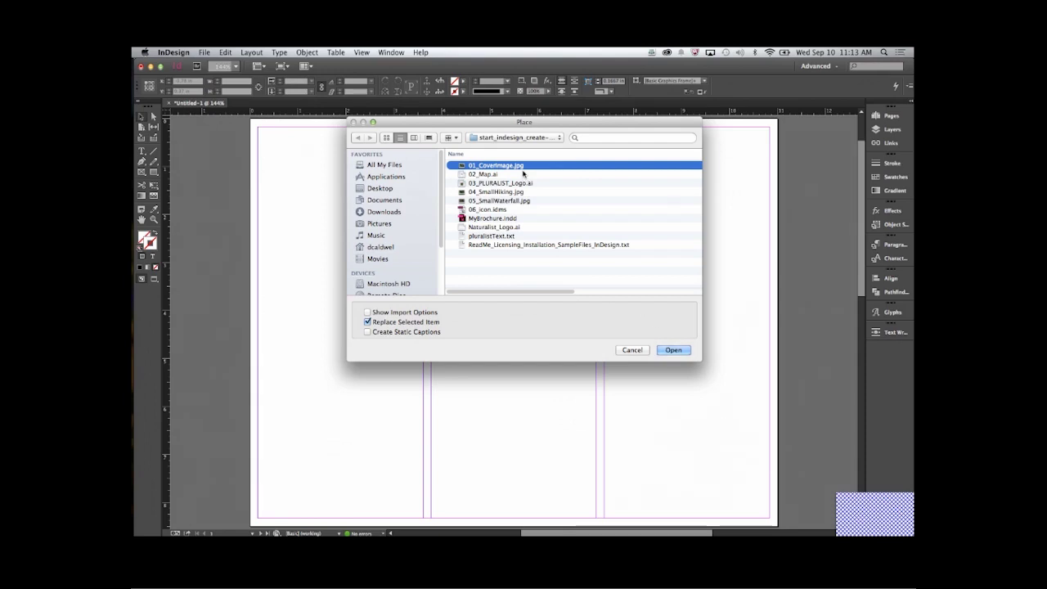
{"action": "left_click", "coordinate": [671, 350]}
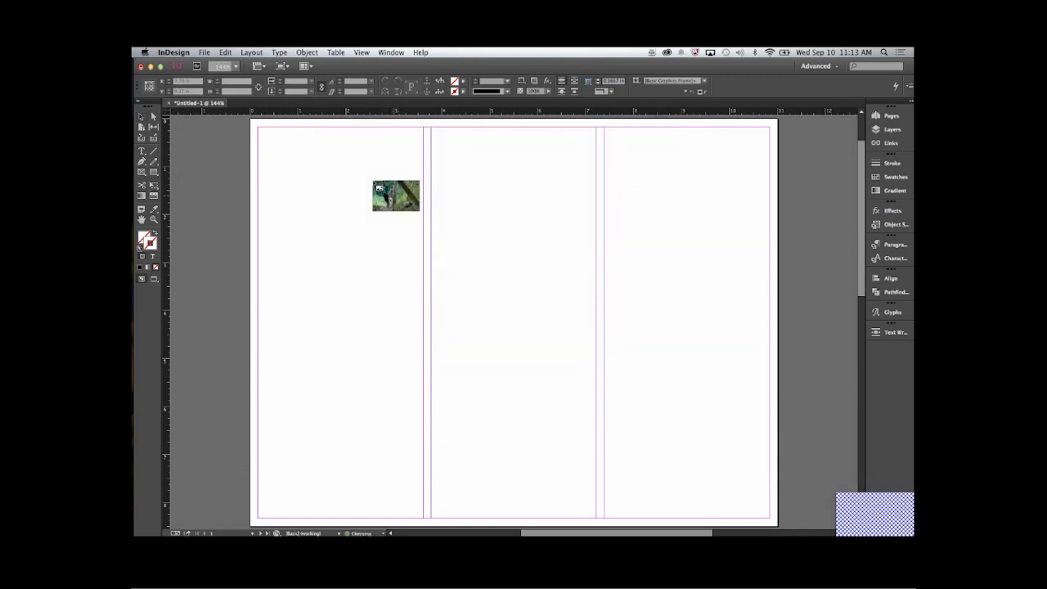
{"action": "left_click", "coordinate": [250, 119]}
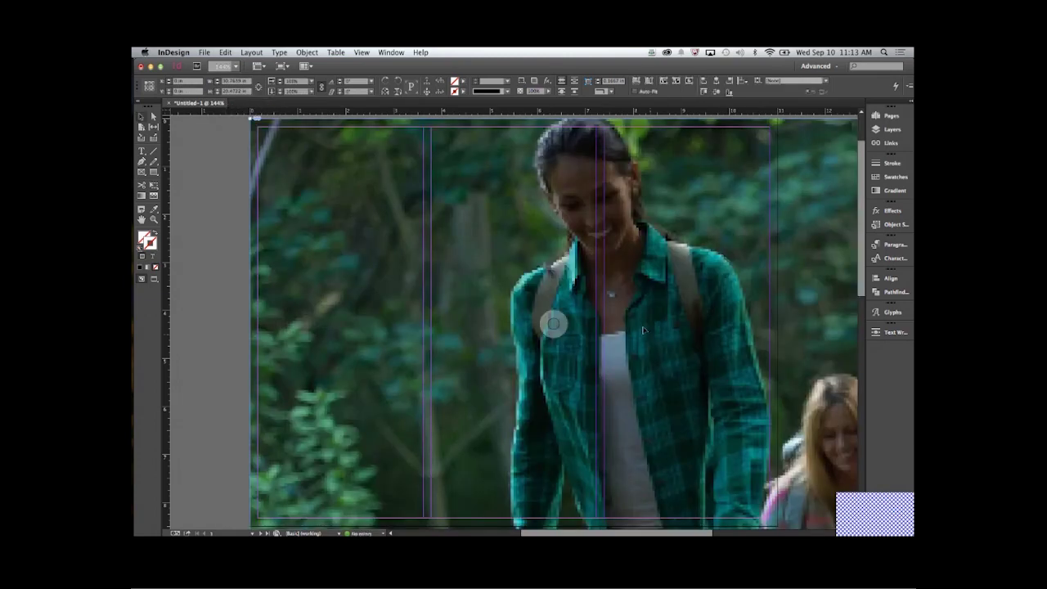
Shrink the cover image frame to the first page's lower-right margin corner and fit the content proportionally.
{"action": "scroll", "coordinate": [643, 330], "scroll_direction": "down", "scroll_amount": 10}
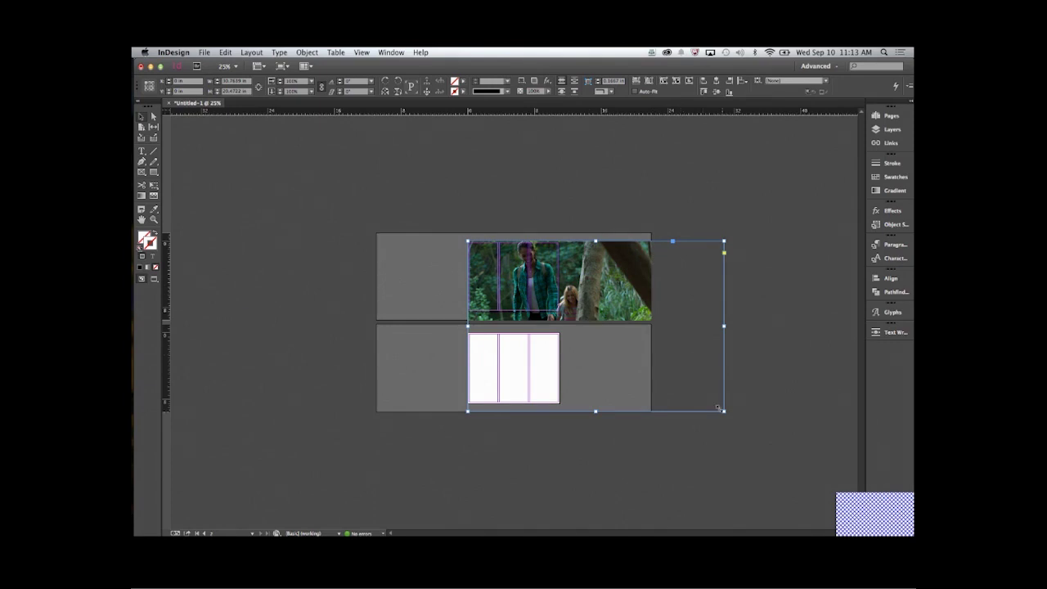
{"action": "left_click_drag", "start_coordinate": [722, 410], "coordinate": [554, 306]}
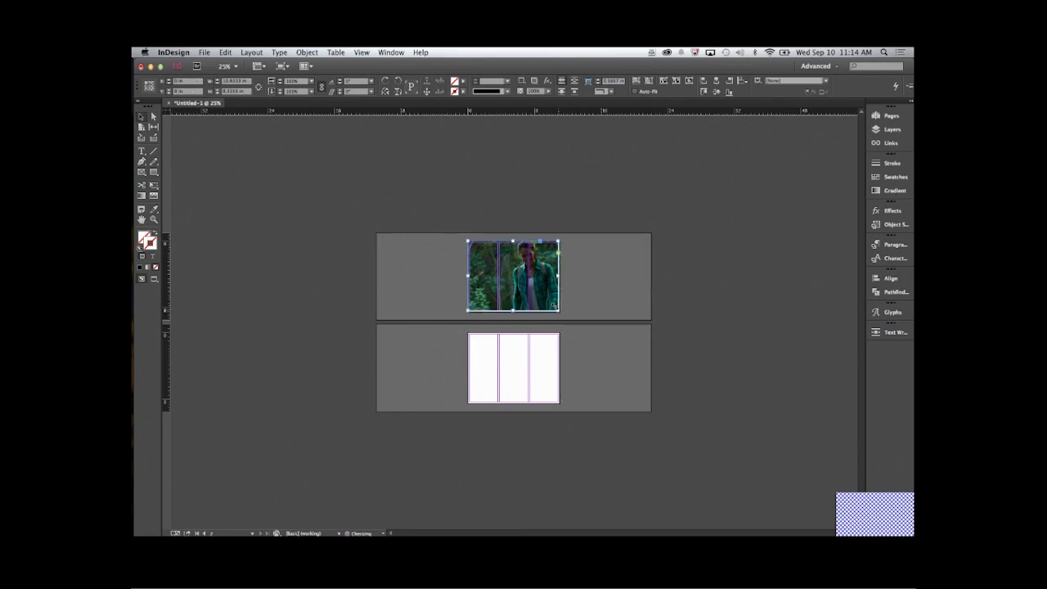
{"action": "mouse_move", "coordinate": [536, 263]}
{"action": "right_click", "coordinate": [541, 264]}
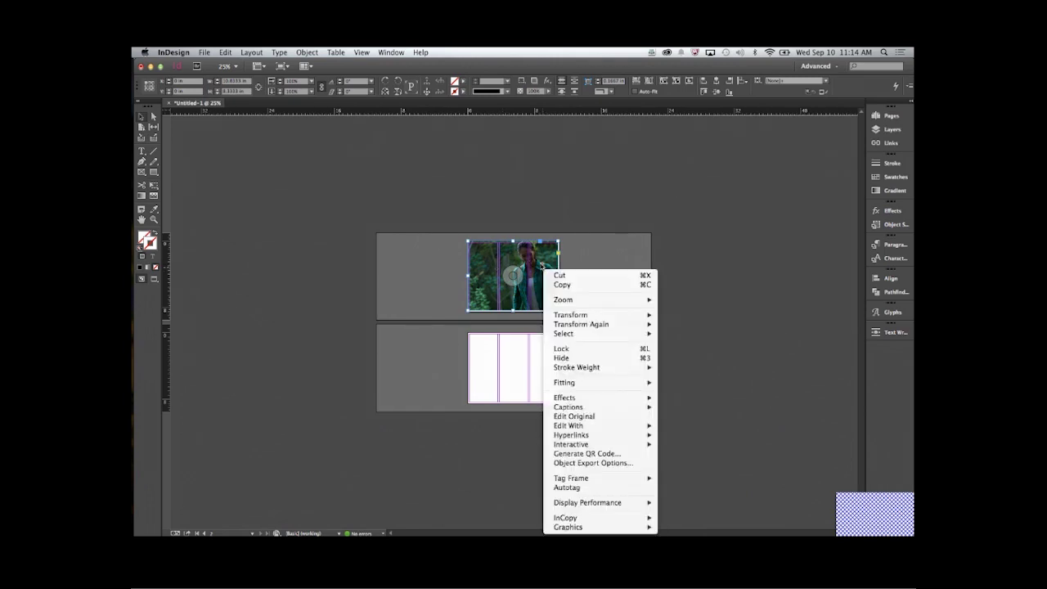
{"action": "mouse_move", "coordinate": [556, 383]}
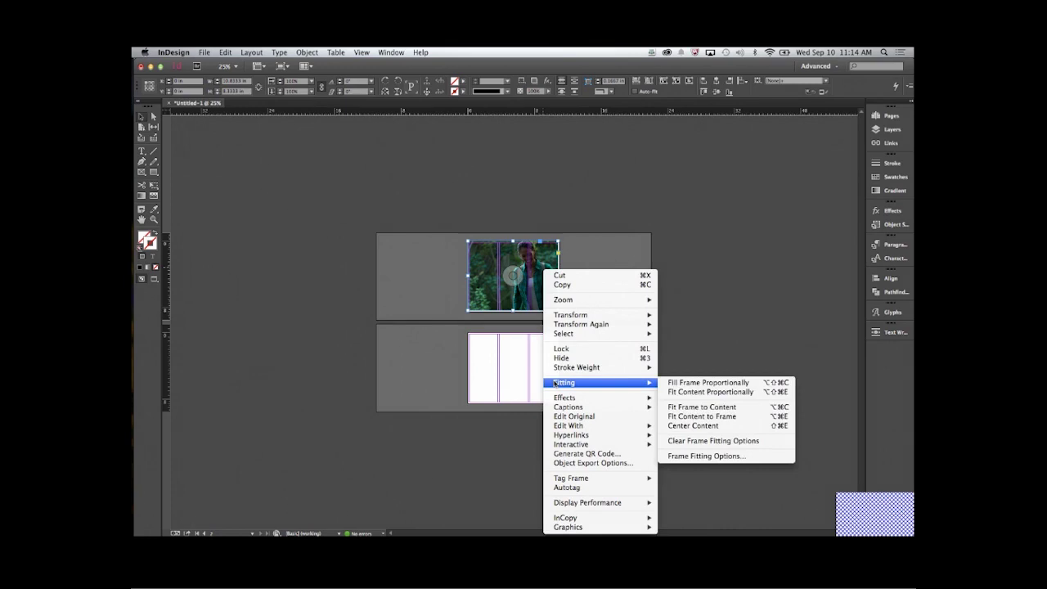
{"action": "left_click", "coordinate": [676, 392]}
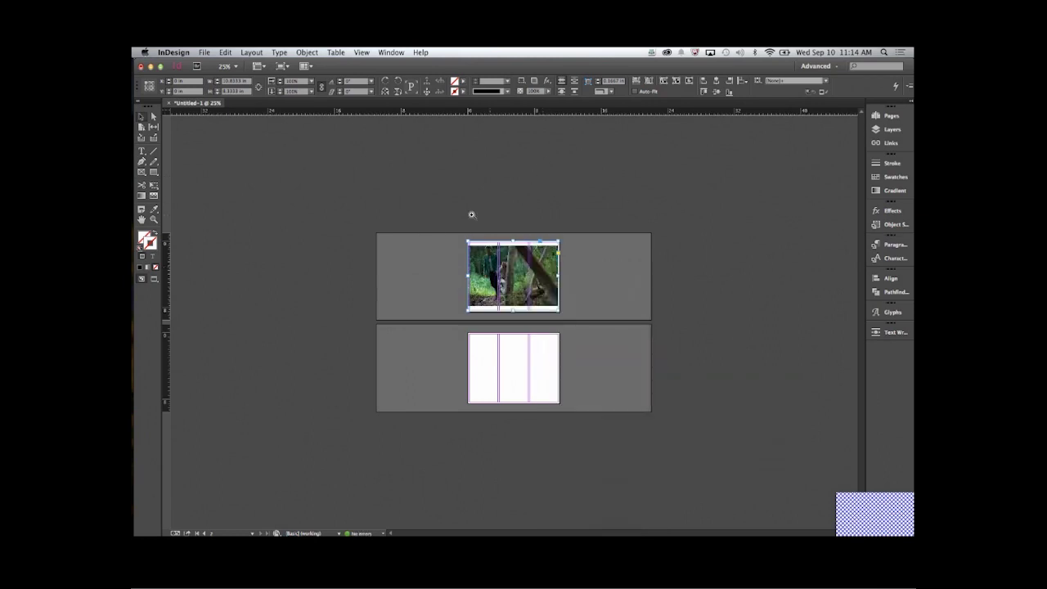
Extend the cover image frame toward the first page's lower-right corner, reaching the right page edge, and fill the frame proportionally.
{"action": "left_click_drag", "start_coordinate": [439, 215], "coordinate": [578, 327]}
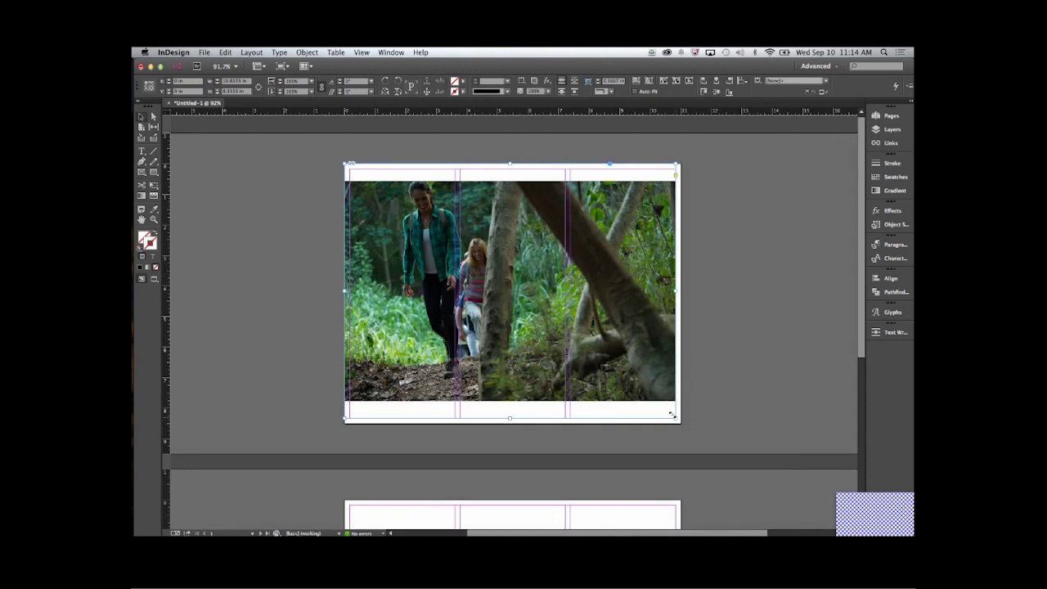
{"action": "left_click_drag", "start_coordinate": [677, 412], "coordinate": [676, 418]}
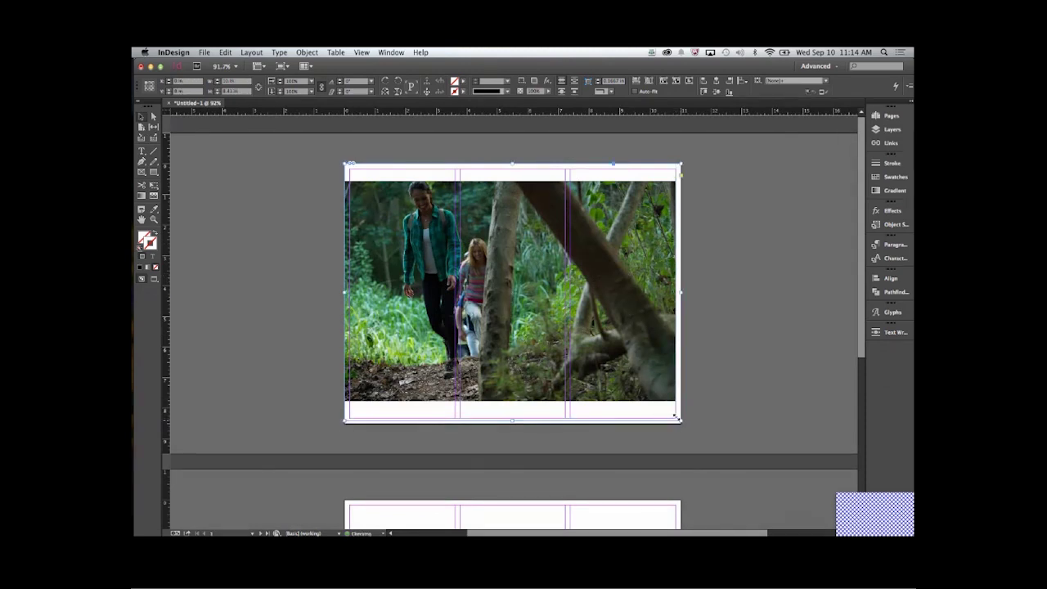
{"action": "right_click", "coordinate": [598, 224]}
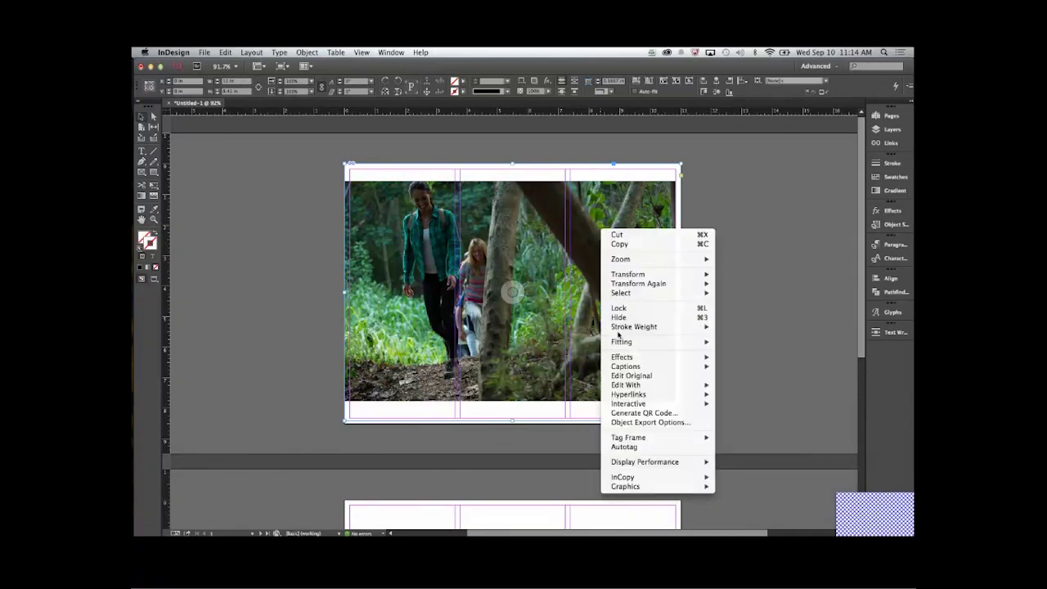
{"action": "mouse_move", "coordinate": [625, 341]}
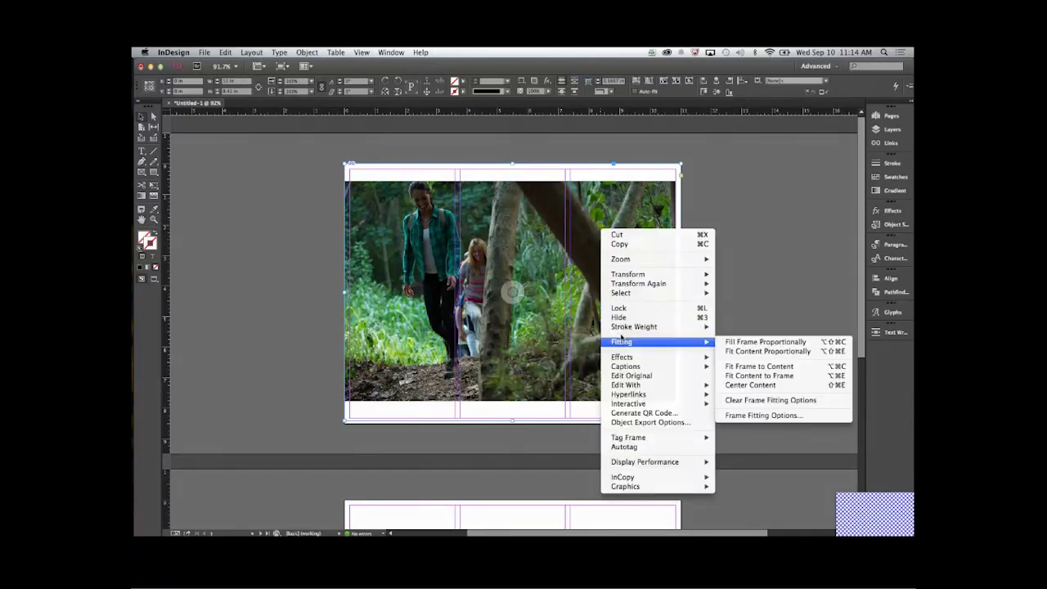
{"action": "left_click", "coordinate": [728, 342]}
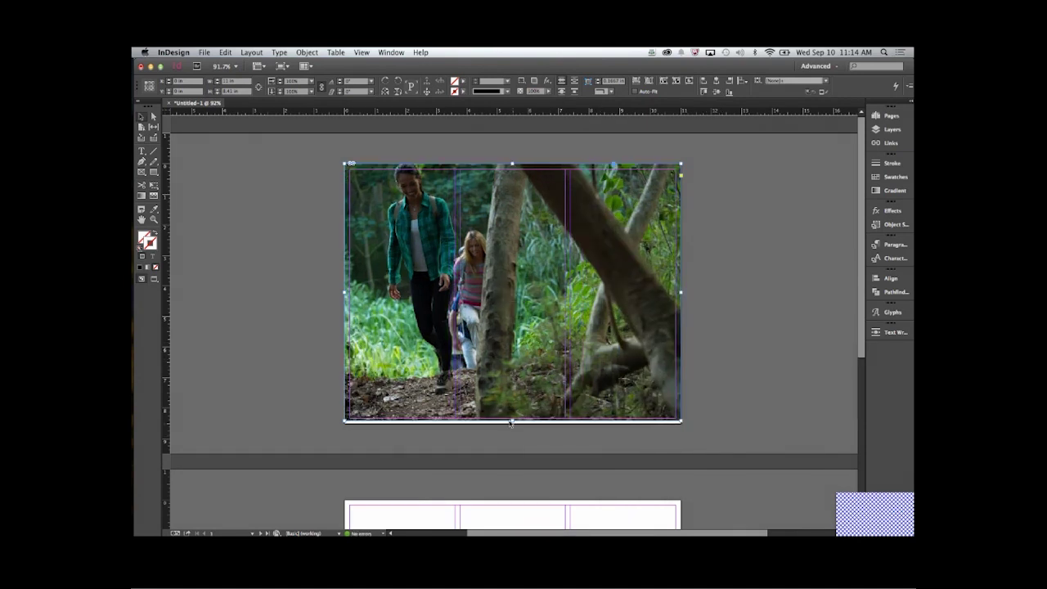
Stretch the cover image frame down to the page's bottom edge and fill the frame proportionally again.
{"action": "left_click_drag", "start_coordinate": [511, 421], "coordinate": [494, 420]}
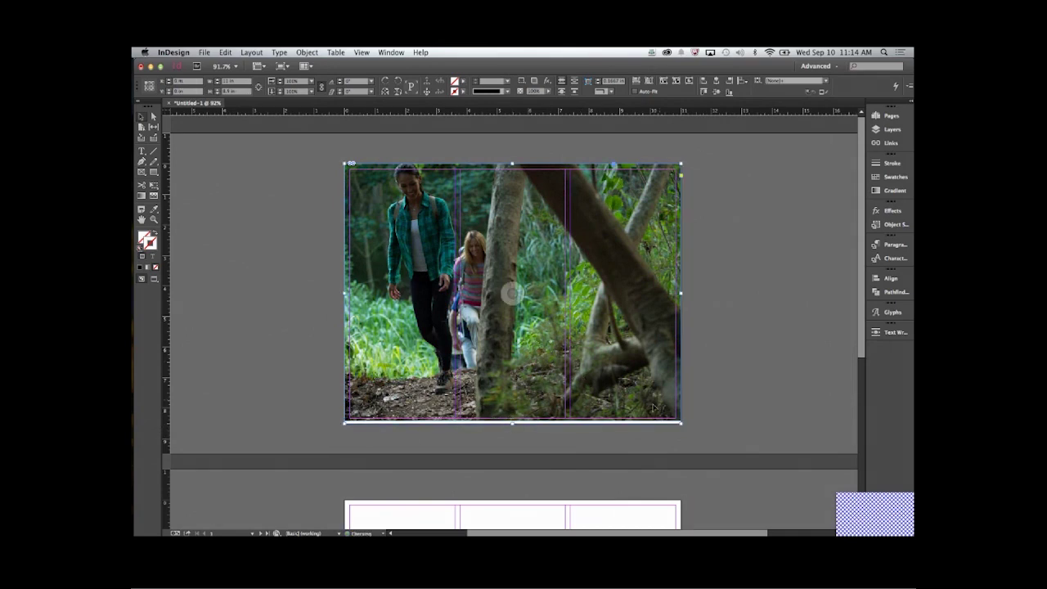
{"action": "right_click", "coordinate": [619, 348]}
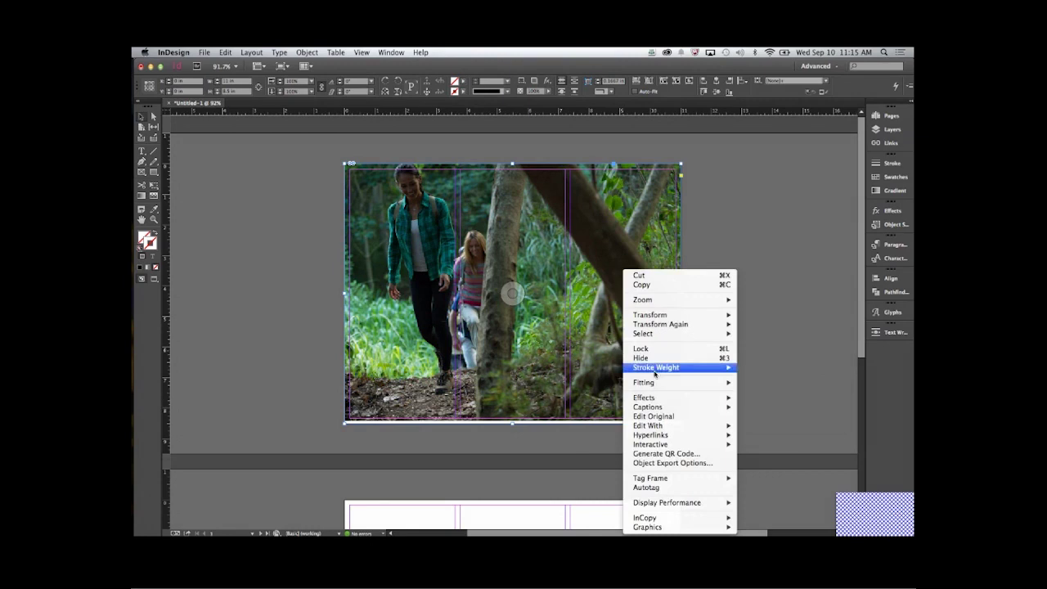
{"action": "mouse_move", "coordinate": [654, 382]}
{"action": "left_click", "coordinate": [778, 383]}
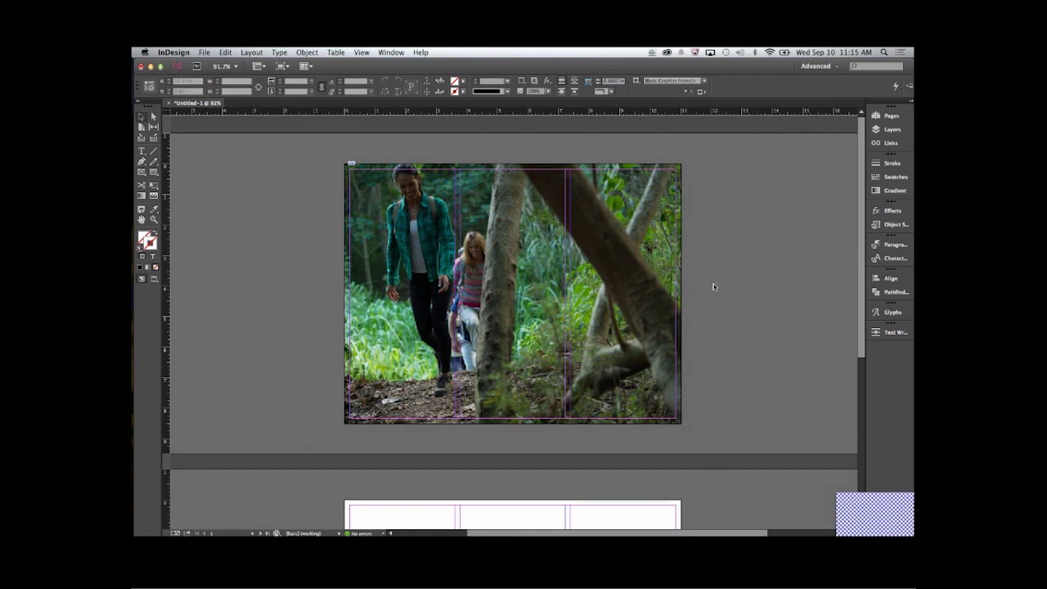
Place the logo file Naturalist_Logo.ai on the pasteboard to the right of the first page.
{"action": "key", "text": "super+d"}
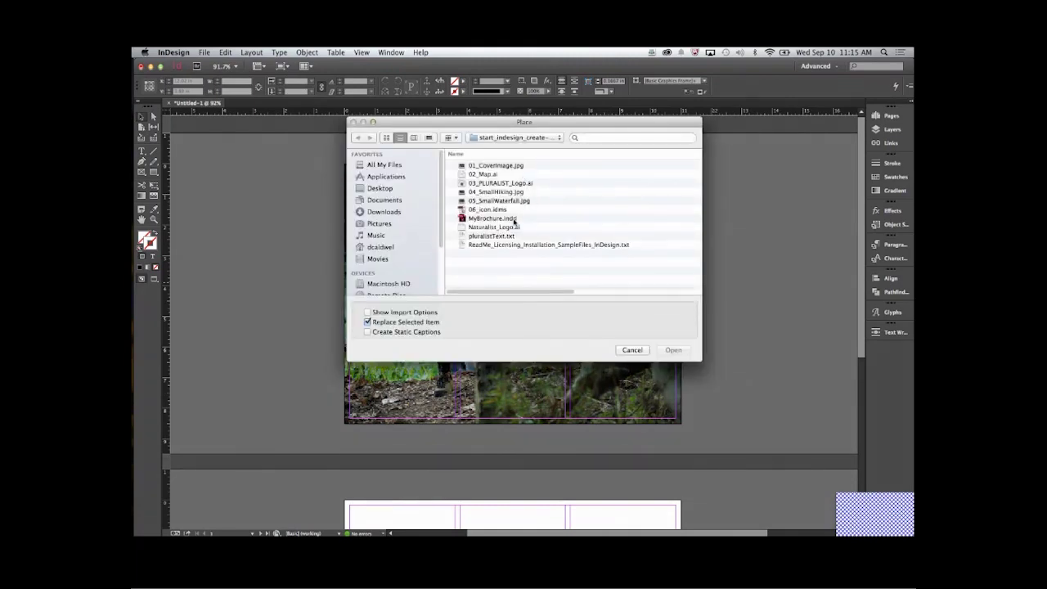
{"action": "left_click", "coordinate": [514, 227]}
{"action": "left_click", "coordinate": [673, 350]}
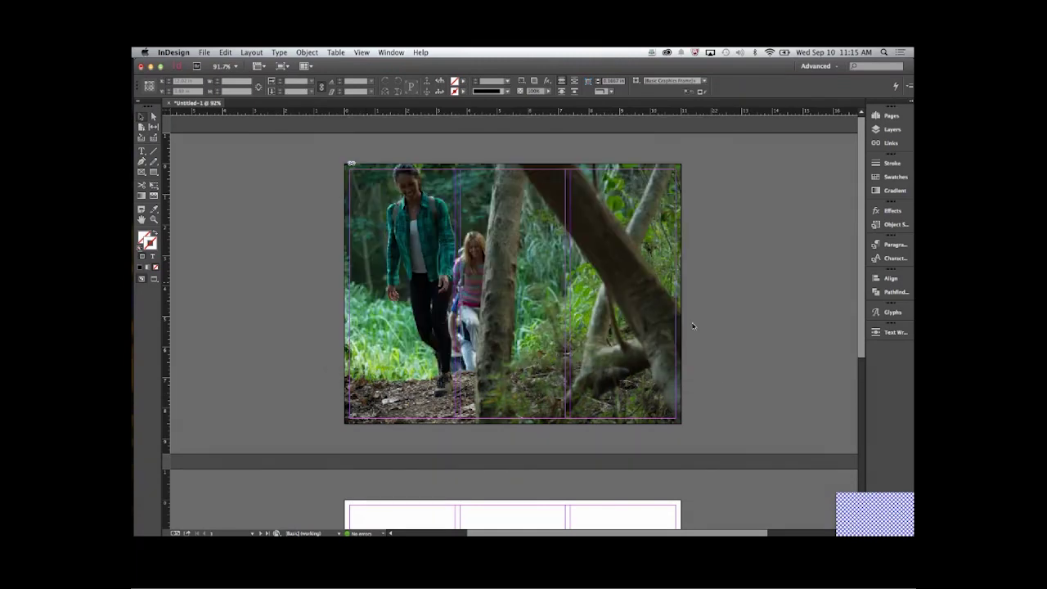
{"action": "left_click", "coordinate": [702, 237]}
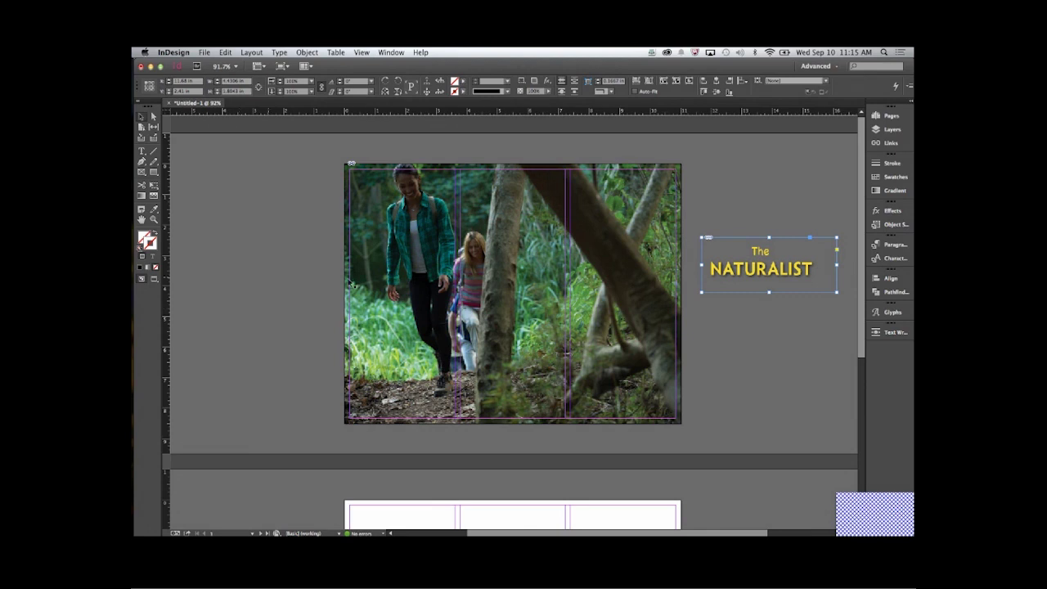
Trim the logo frame closer to its lettering, move the logo into the first page's third column, and deselect it.
{"action": "left_click_drag", "start_coordinate": [836, 264], "coordinate": [816, 265]}
{"action": "mouse_move", "coordinate": [702, 260]}
{"action": "left_mouse_down"}
{"action": "mouse_move", "coordinate": [684, 260]}
{"action": "mouse_move", "coordinate": [702, 260]}
{"action": "left_mouse_up"}
{"action": "left_click_drag", "start_coordinate": [760, 292], "coordinate": [630, 279]}
{"action": "left_click", "coordinate": [746, 422]}
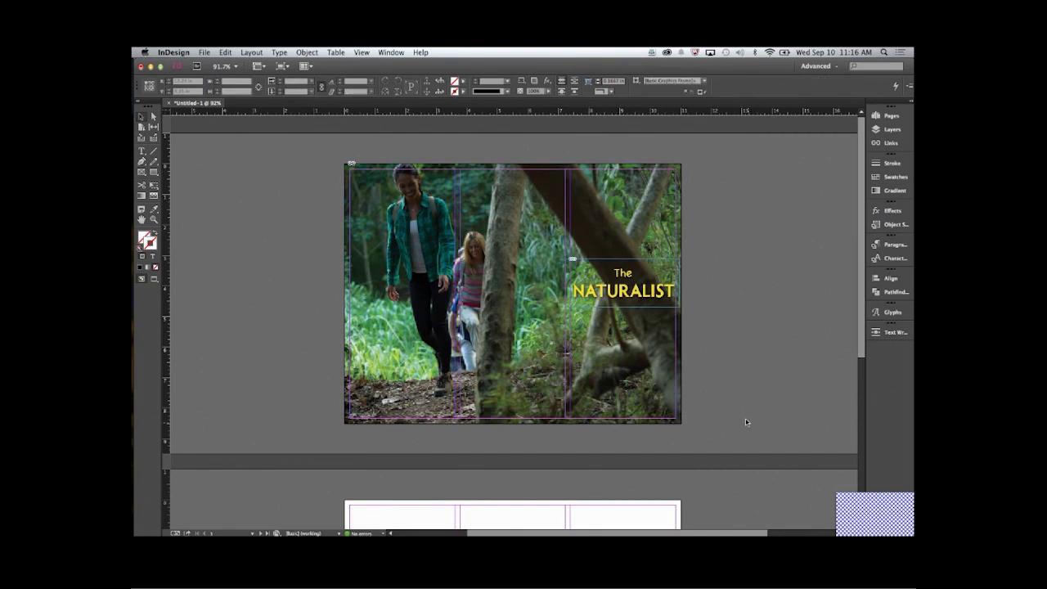
Draw a horizontal line about 3.44 in long across the third column, just below the Naturalist logo.
{"action": "left_click", "coordinate": [631, 220]}
{"action": "left_click_drag", "start_coordinate": [532, 247], "coordinate": [715, 450]}
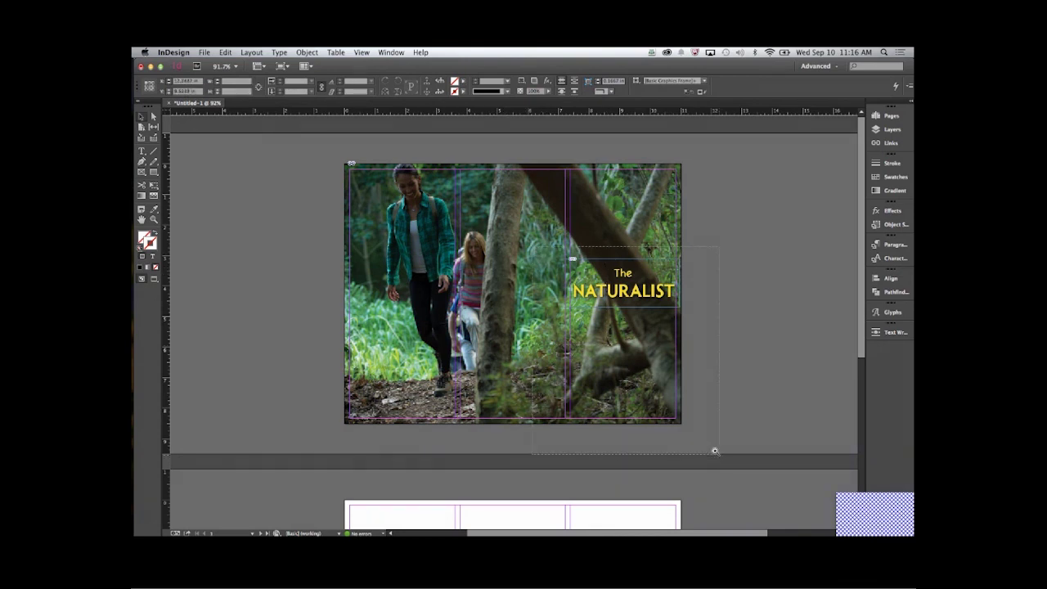
{"action": "left_click_drag", "start_coordinate": [715, 450], "coordinate": [715, 451]}
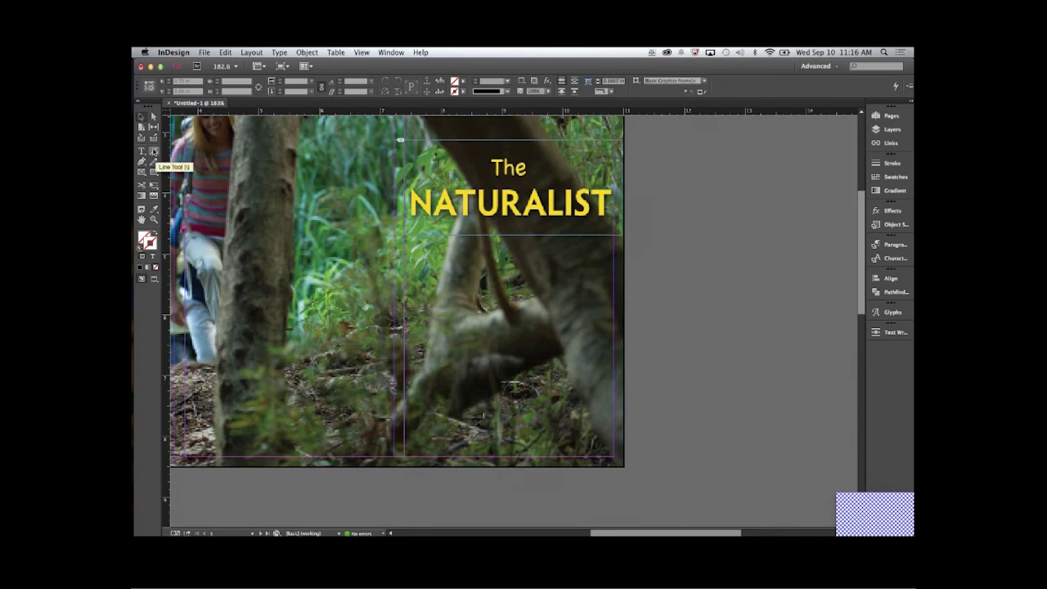
{"action": "left_click", "coordinate": [153, 151]}
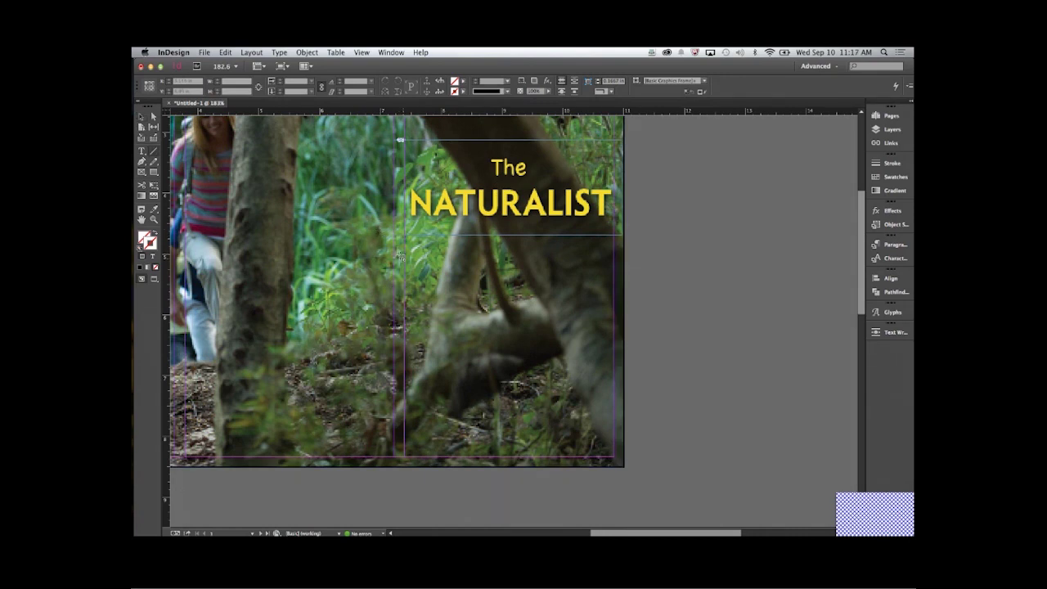
{"action": "left_click_drag", "start_coordinate": [400, 256], "coordinate": [609, 276]}
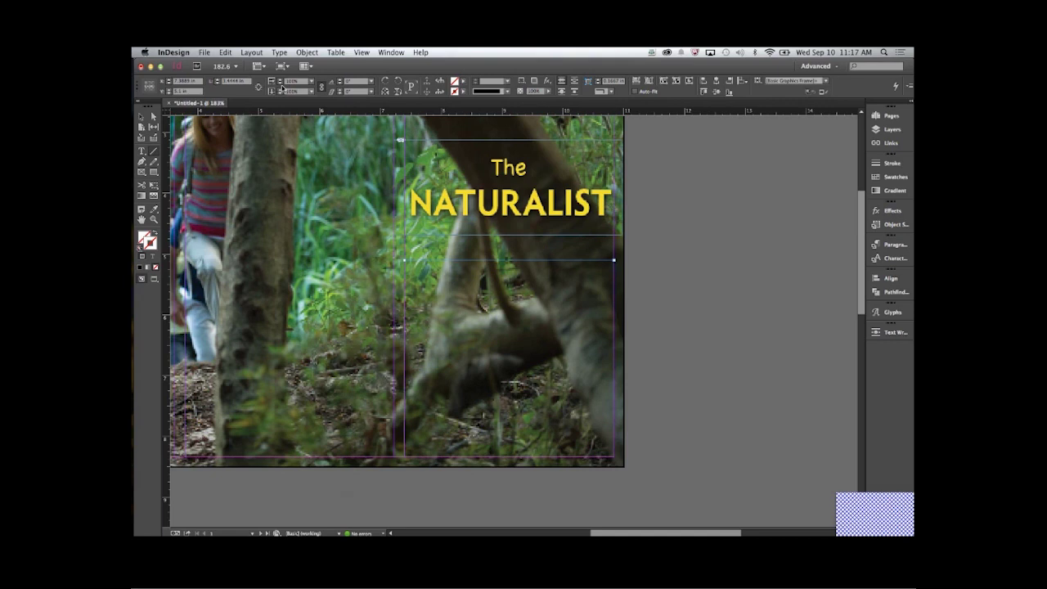
{"action": "left_click", "coordinate": [221, 67]}
{"action": "left_click", "coordinate": [891, 313]}
{"action": "left_click", "coordinate": [890, 314]}
{"action": "left_click", "coordinate": [890, 246]}
{"action": "left_click", "coordinate": [890, 246]}
{"action": "left_click", "coordinate": [891, 226]}
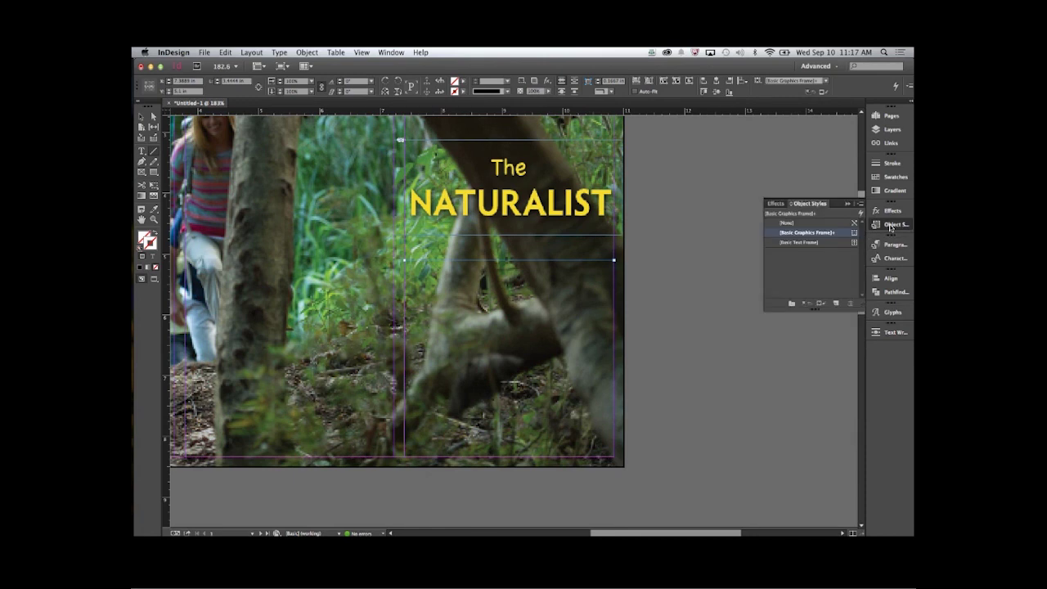
{"action": "left_click", "coordinate": [891, 226]}
{"action": "left_click", "coordinate": [892, 190]}
{"action": "left_click", "coordinate": [891, 191]}
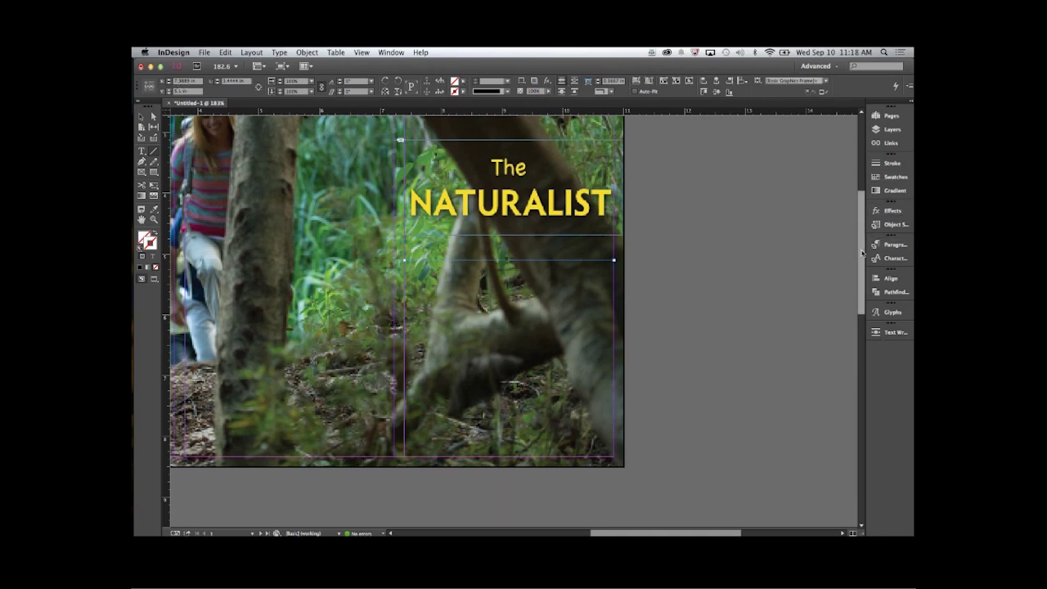
Set the stroke weight of the line below the logo to 2 pt.
{"action": "left_click", "coordinate": [507, 81]}
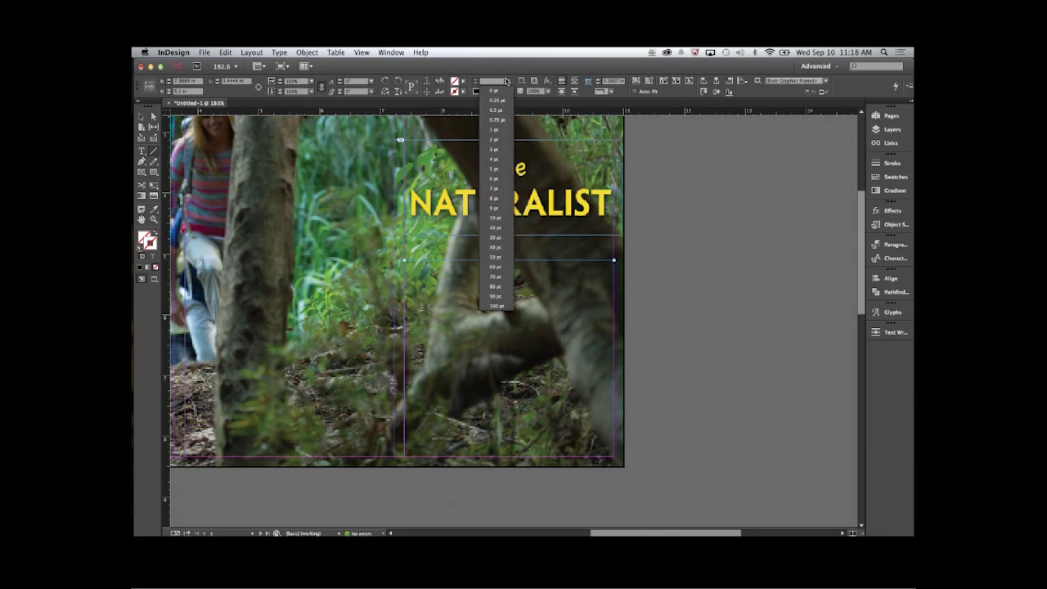
{"action": "left_click", "coordinate": [499, 139]}
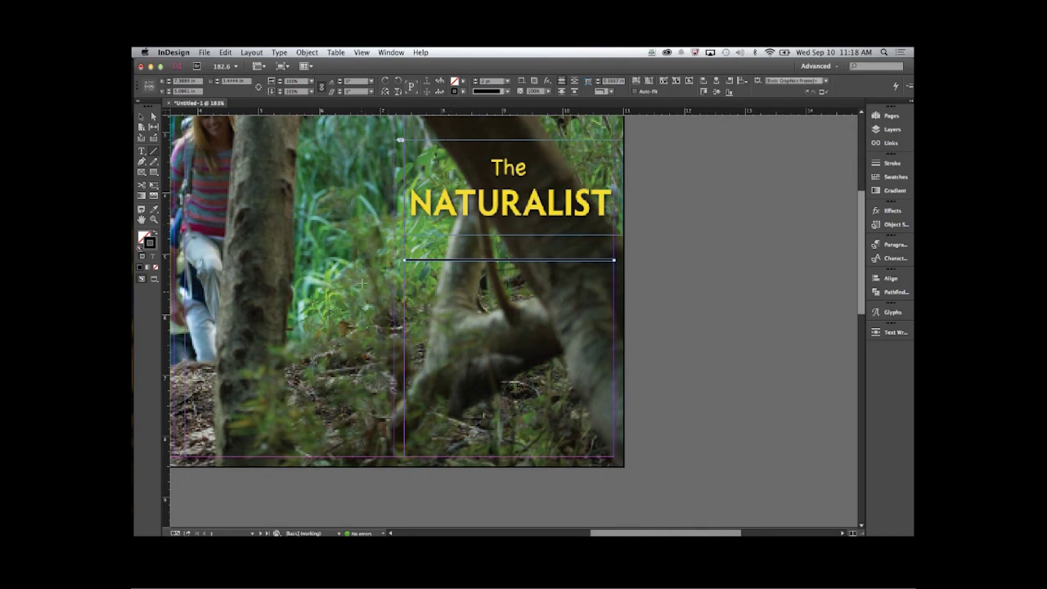
Switch the document's display performance to High Quality Display.
{"action": "left_click", "coordinate": [363, 52]}
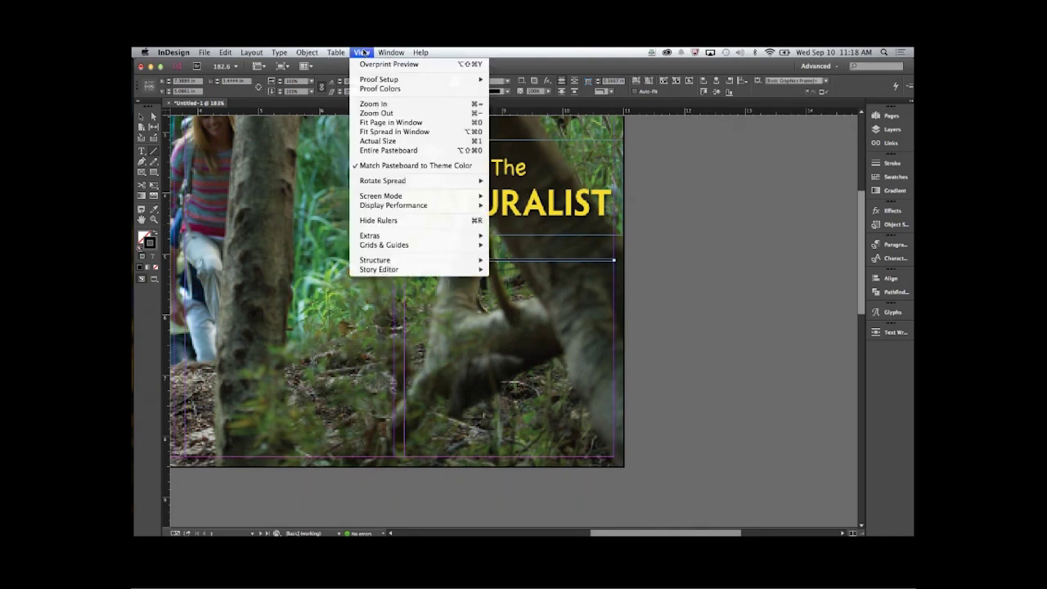
{"action": "mouse_move", "coordinate": [401, 205]}
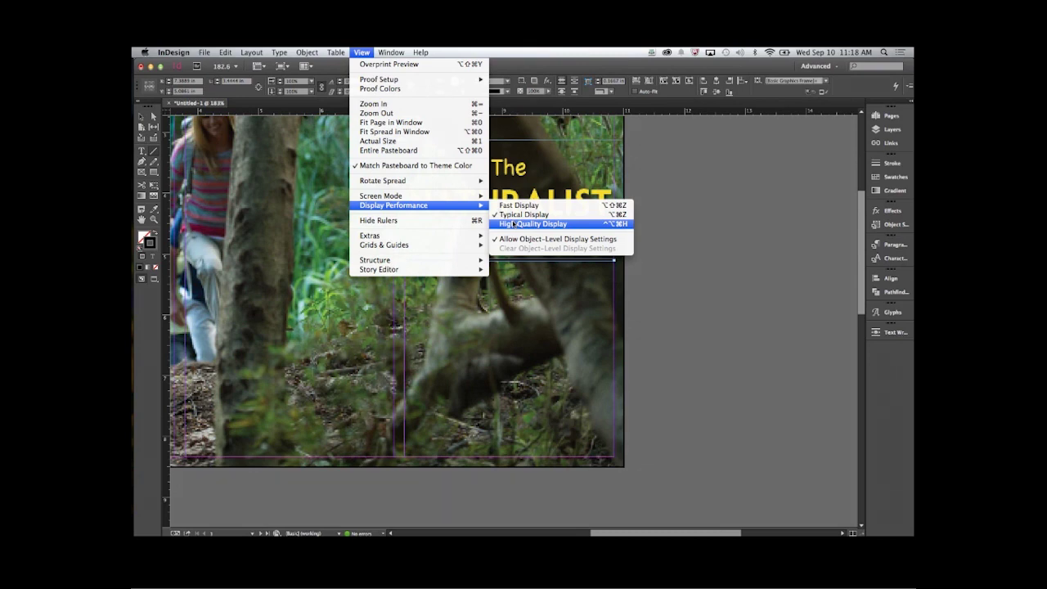
{"action": "left_click", "coordinate": [512, 222]}
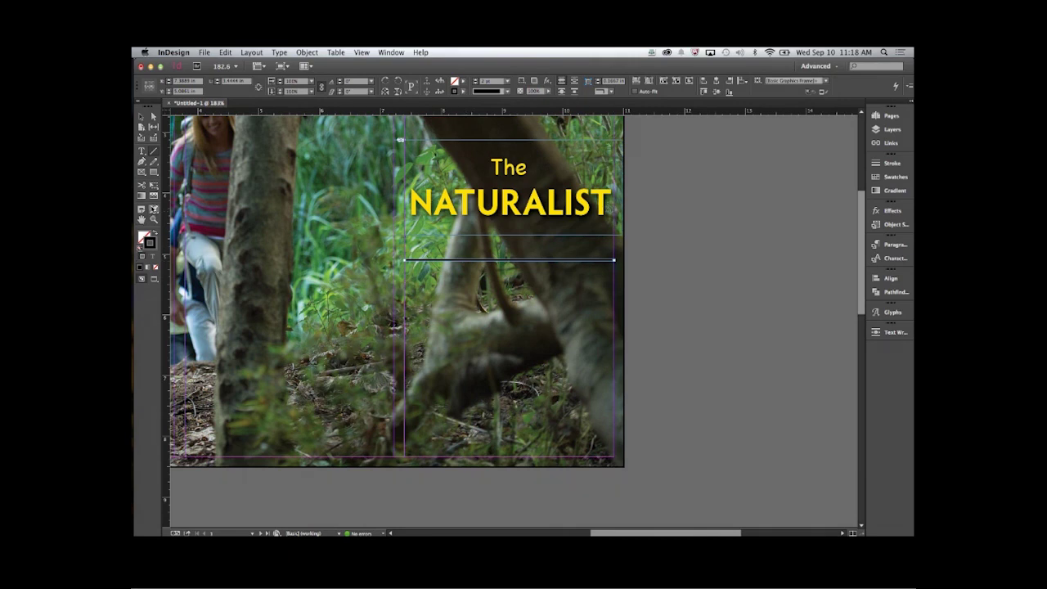
Sample the dark pink stripe at the hem of the blonde hiker's shirt as the line's stroke color, then deselect the line.
{"action": "left_click", "coordinate": [154, 210]}
{"action": "left_click_drag", "start_coordinate": [243, 248], "coordinate": [480, 316]}
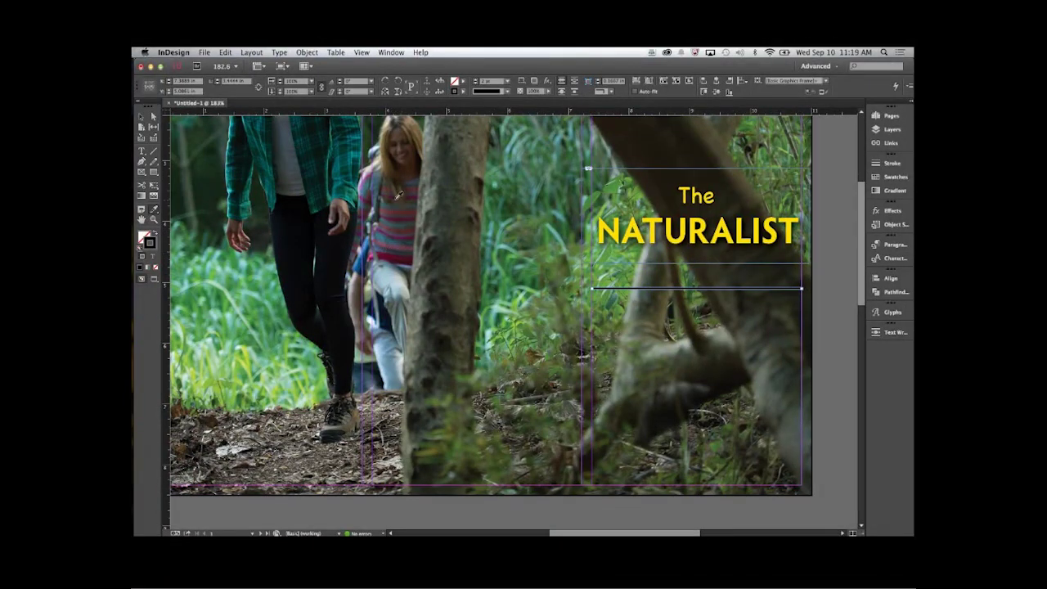
{"action": "left_click_drag", "start_coordinate": [368, 200], "coordinate": [414, 270]}
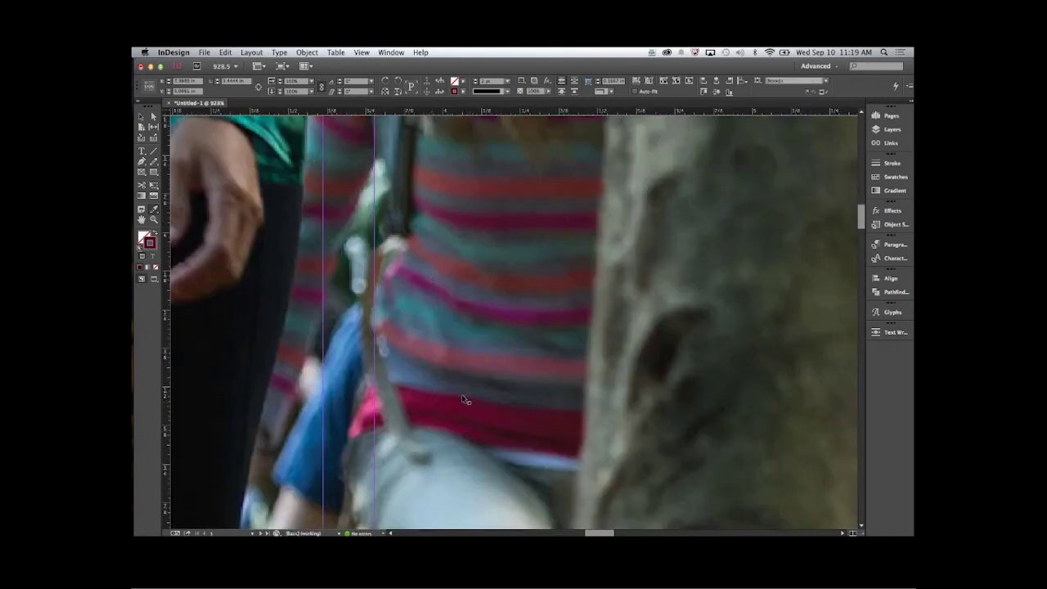
{"action": "key", "text": "super+0"}
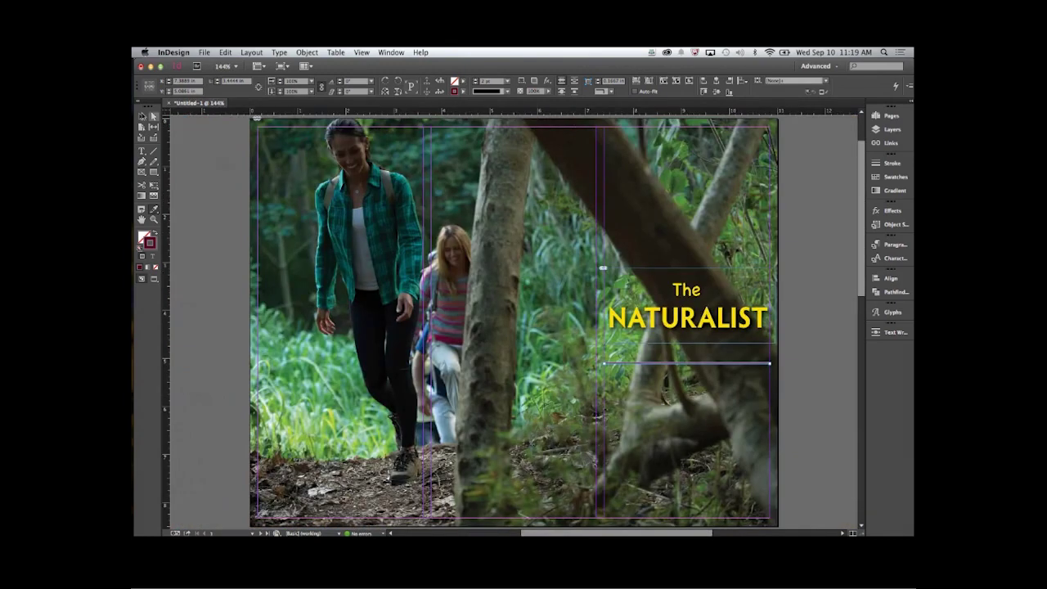
{"action": "left_click", "coordinate": [142, 116]}
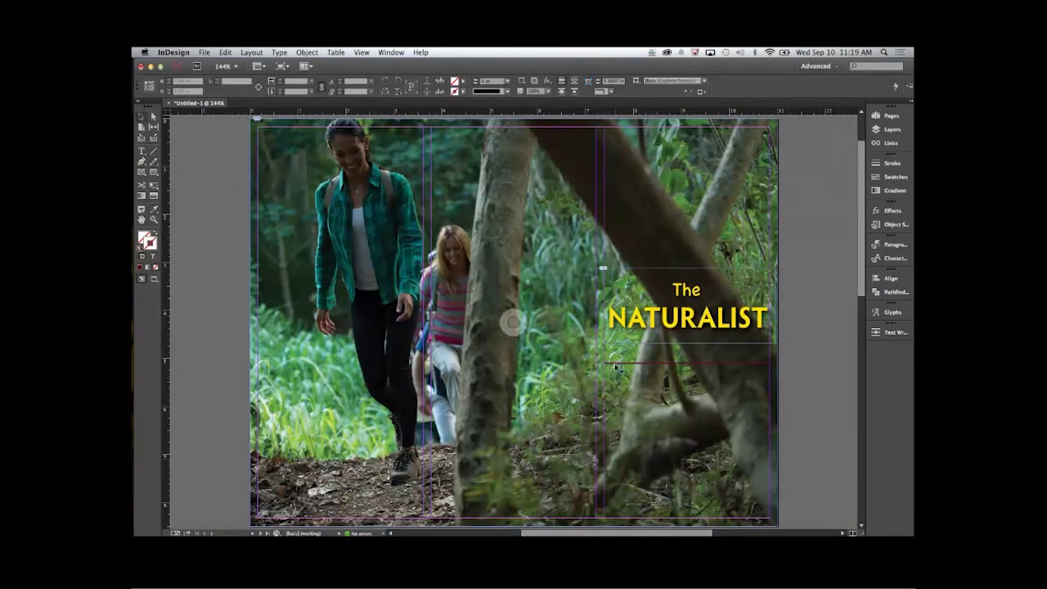
{"action": "left_click_drag", "start_coordinate": [650, 388], "coordinate": [601, 391]}
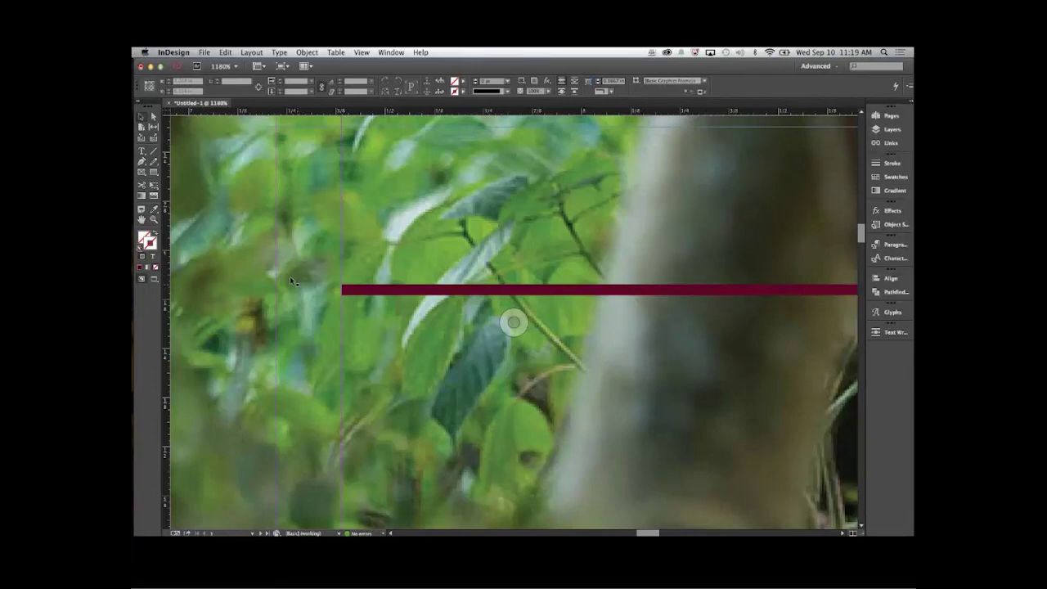
{"action": "left_click", "coordinate": [153, 210]}
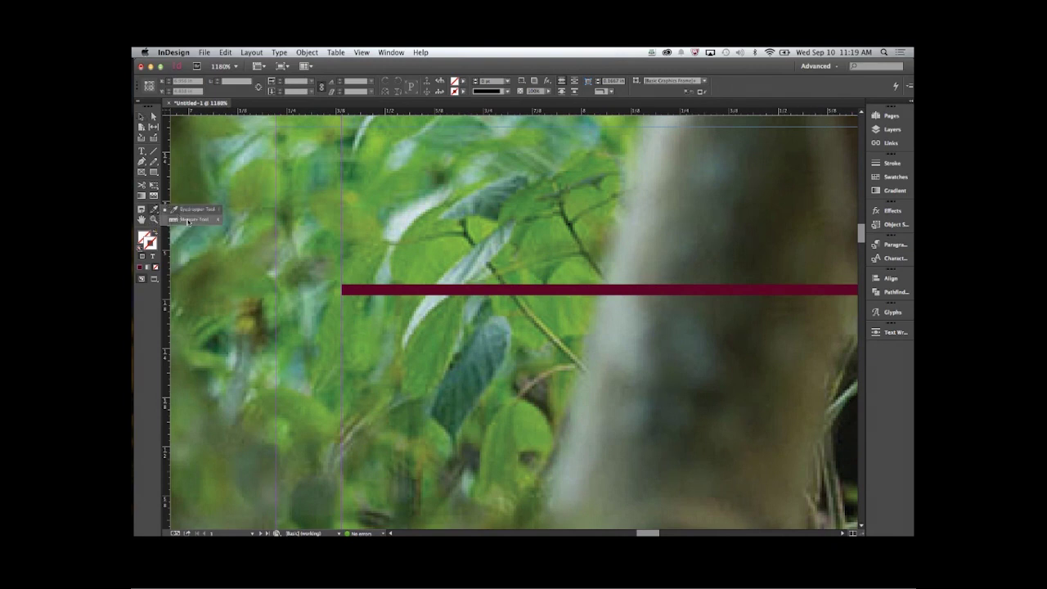
{"action": "left_click", "coordinate": [188, 219]}
{"action": "key", "text": "super+0"}
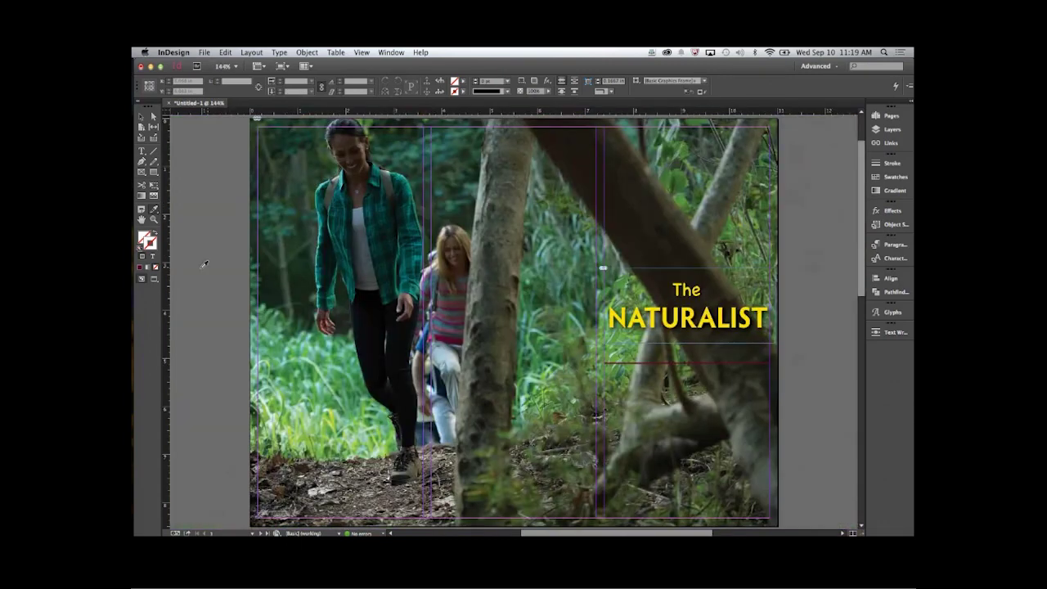
Start a new color swatch from the line below the logo, with the Spot color type and PANTONE+ Solid Coated mode.
{"action": "left_click", "coordinate": [141, 117]}
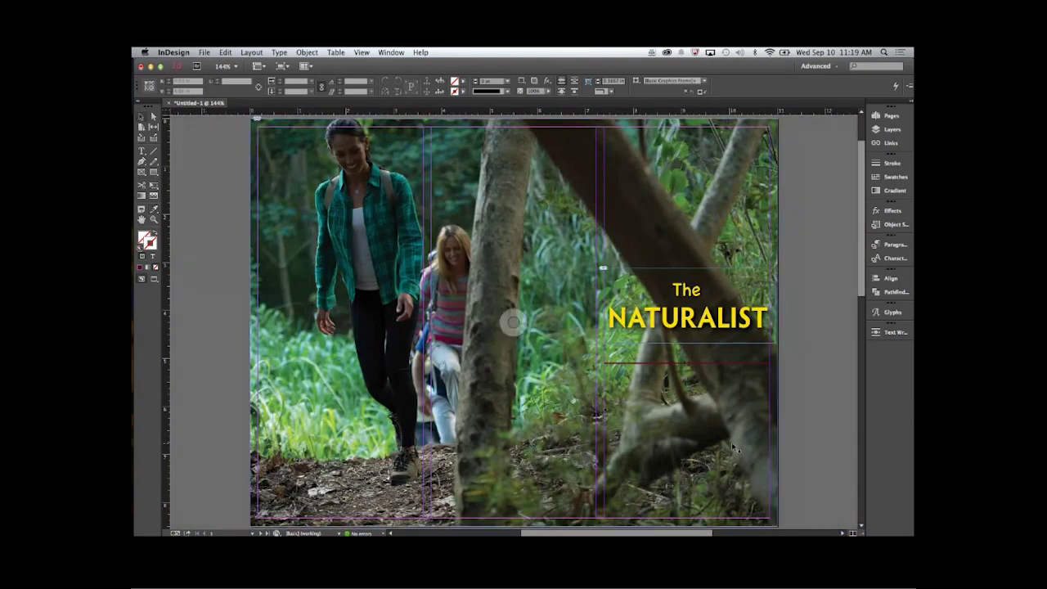
{"action": "left_click", "coordinate": [715, 361]}
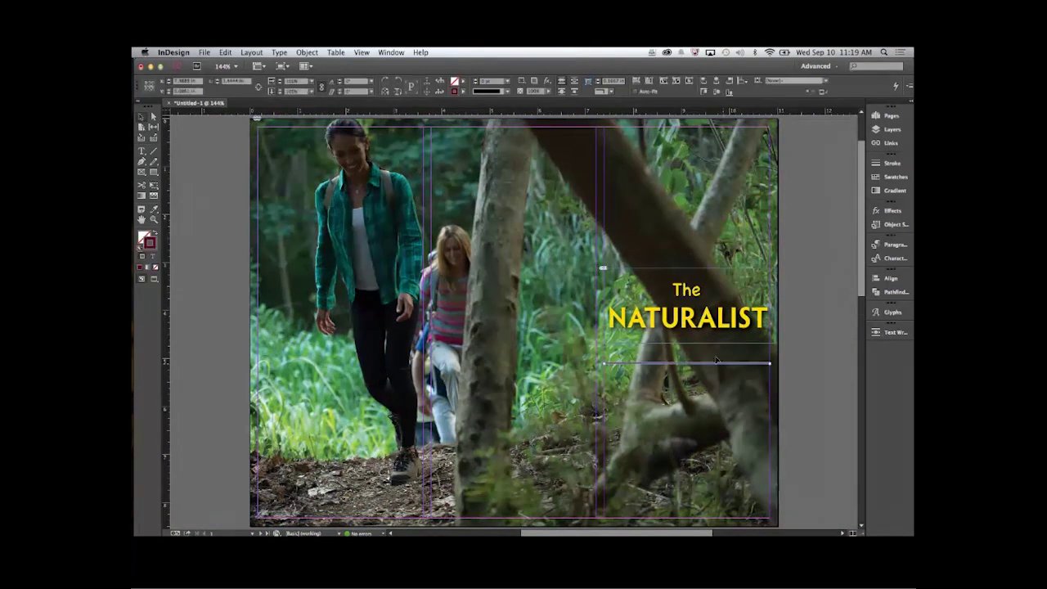
{"action": "left_click", "coordinate": [894, 176]}
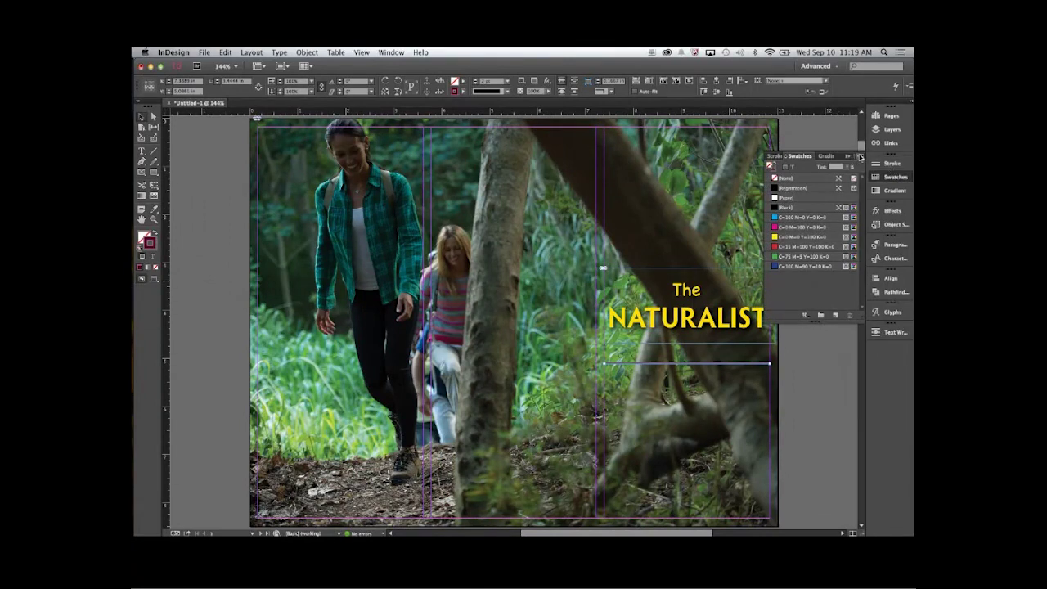
{"action": "left_click", "coordinate": [860, 156]}
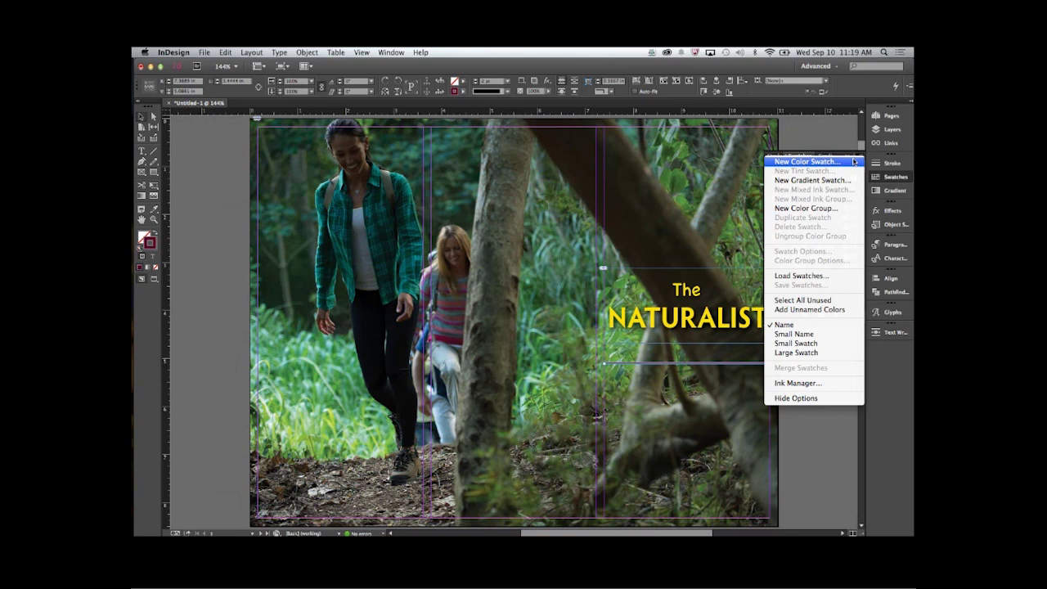
{"action": "left_click", "coordinate": [851, 161]}
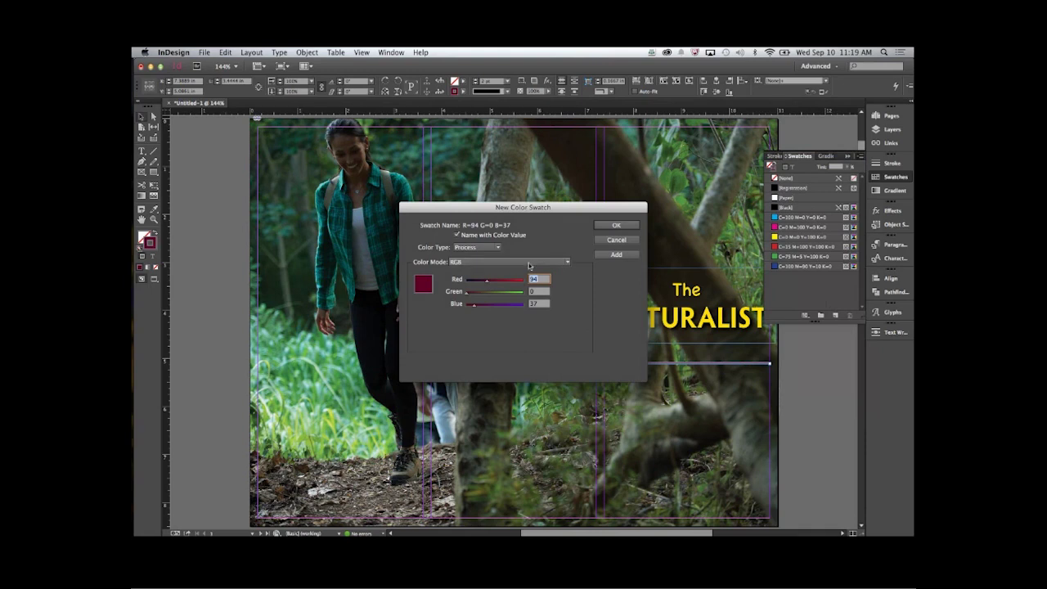
{"action": "left_click", "coordinate": [480, 263]}
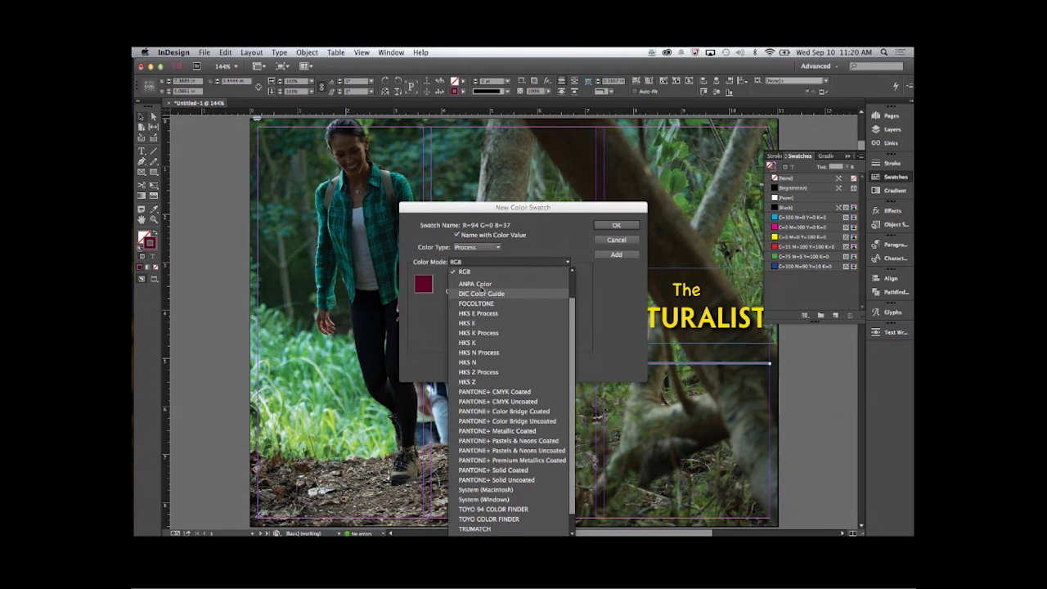
{"action": "left_click", "coordinate": [544, 245]}
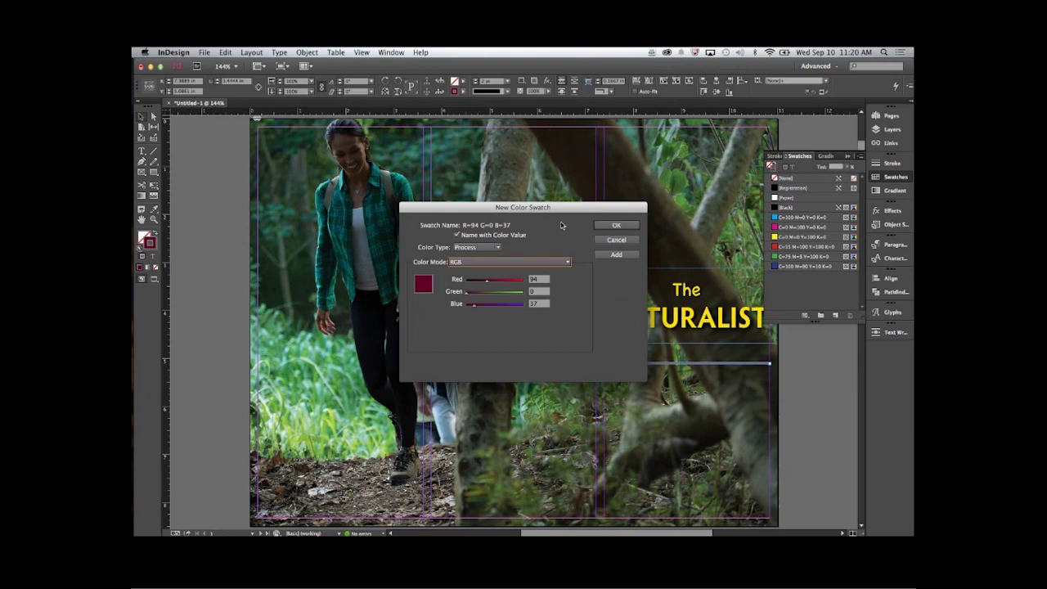
{"action": "left_click", "coordinate": [476, 247]}
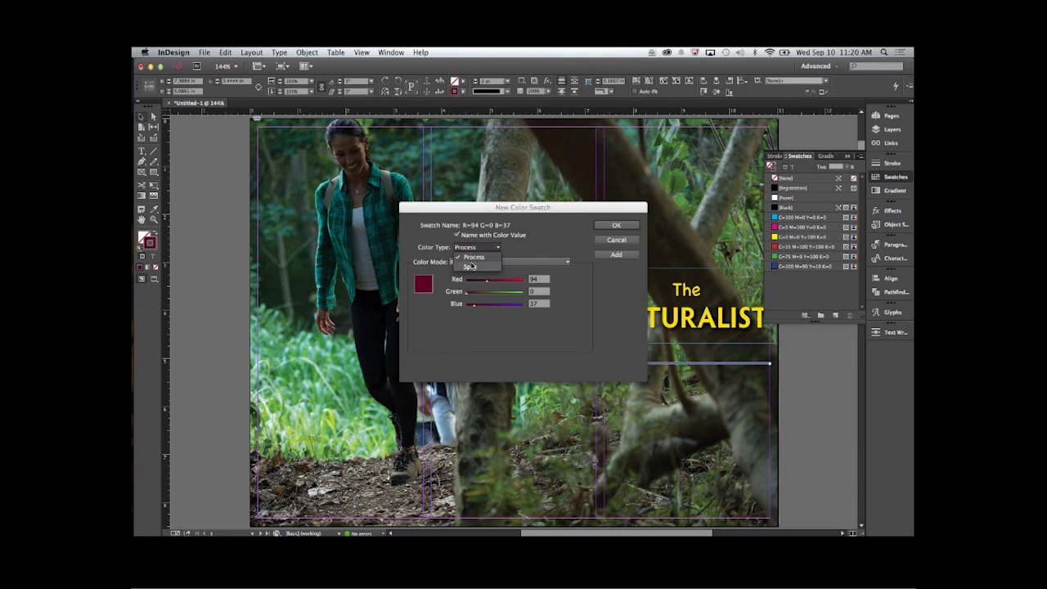
{"action": "left_click", "coordinate": [471, 266]}
{"action": "left_click", "coordinate": [473, 261]}
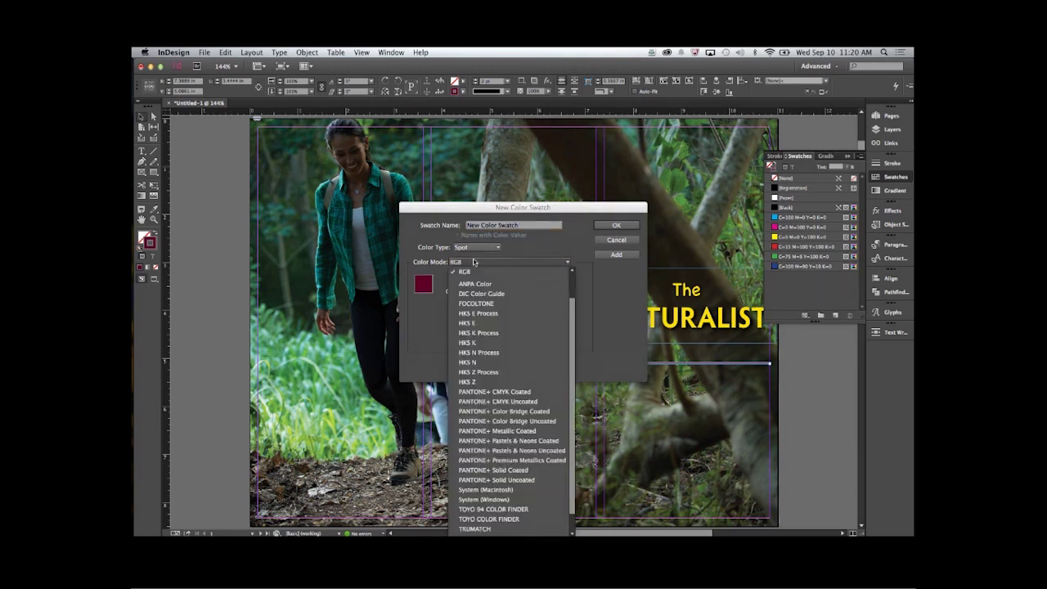
{"action": "left_click", "coordinate": [503, 472]}
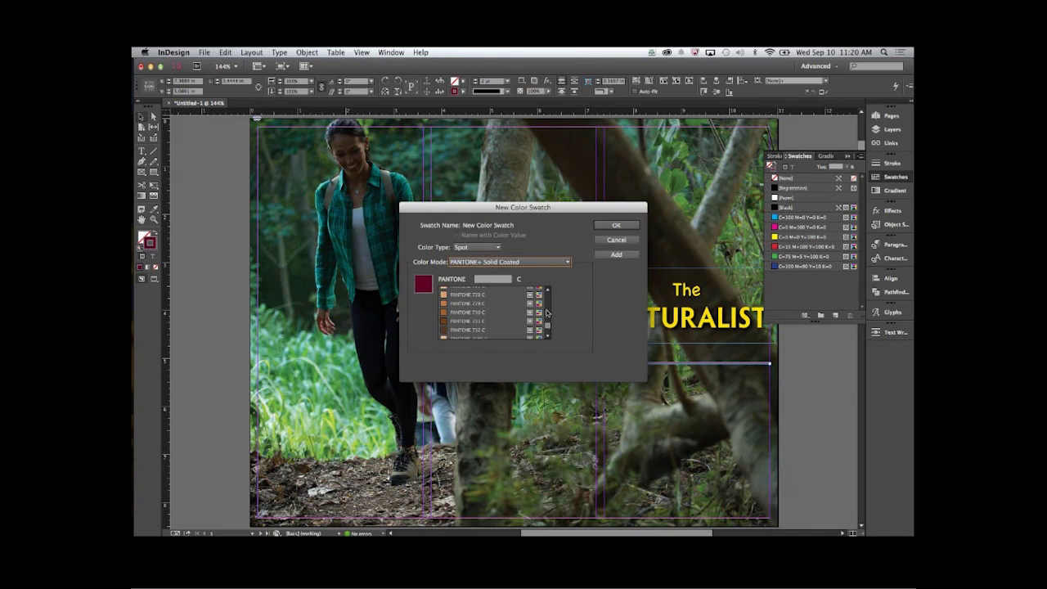
Choose PANTONE Yellow C and add it as a swatch, applying it to the line's stroke.
{"action": "scroll", "coordinate": [548, 304], "scroll_direction": "up", "scroll_amount": 2}
{"action": "scroll", "coordinate": [548, 300], "scroll_direction": "up", "scroll_amount": 2}
{"action": "left_click_drag", "start_coordinate": [548, 326], "coordinate": [552, 296]}
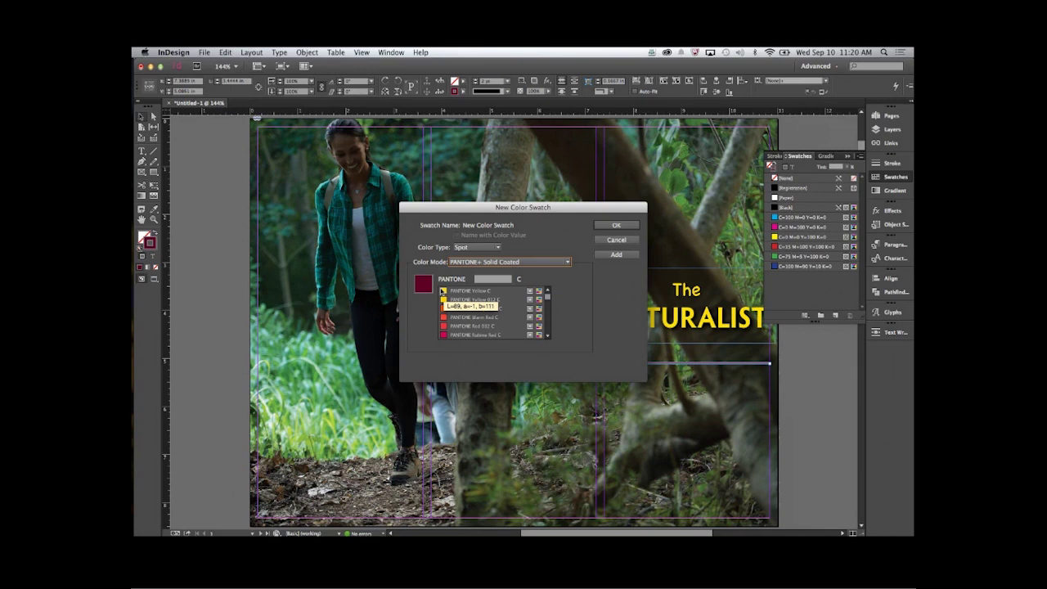
{"action": "left_click", "coordinate": [442, 291]}
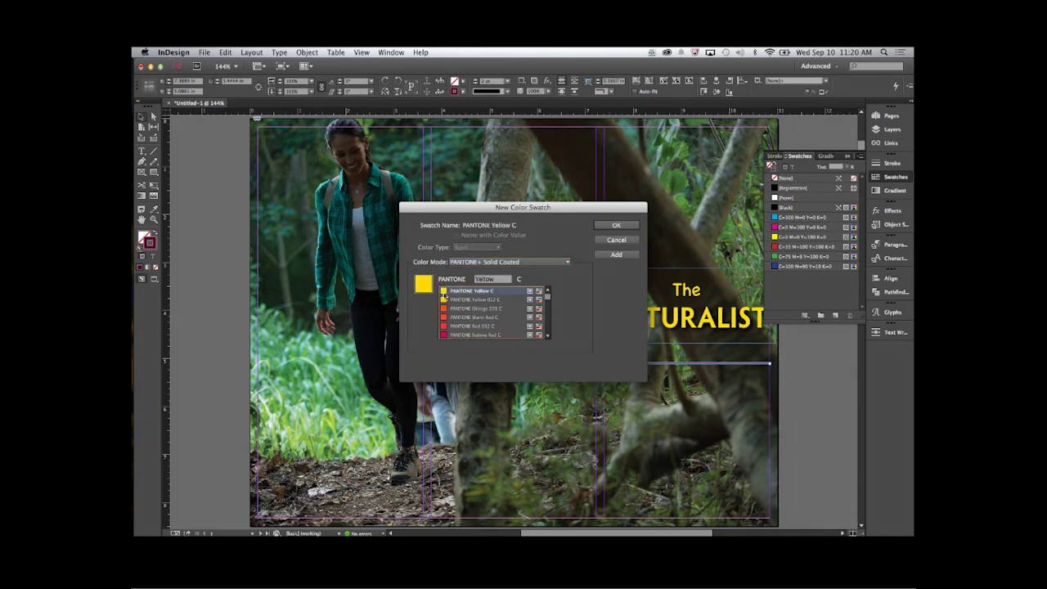
{"action": "left_click", "coordinate": [616, 255]}
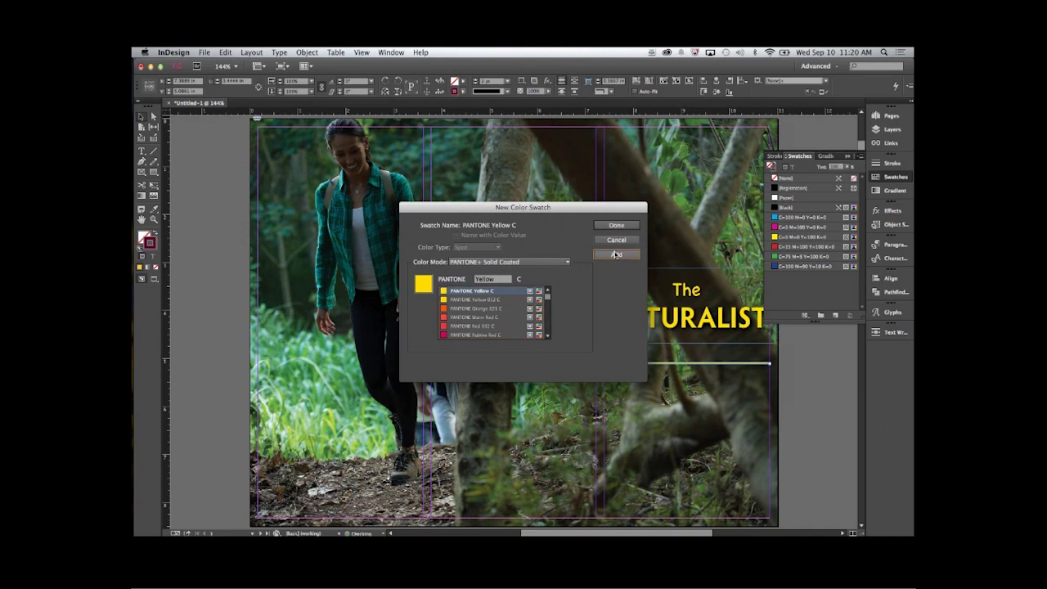
{"action": "left_click", "coordinate": [617, 226]}
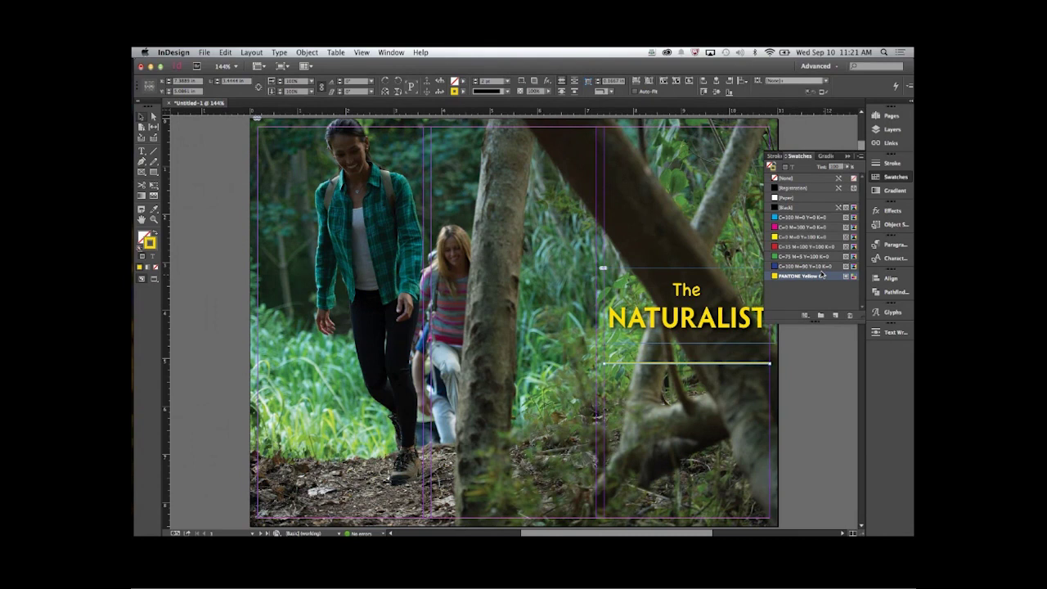
Duplicate the yellow line straight down to the lower part of the third column, near the bottom margin, and deselect it.
{"action": "left_click", "coordinate": [686, 304]}
{"action": "left_click", "coordinate": [513, 322]}
{"action": "left_click_drag", "start_coordinate": [587, 342], "coordinate": [787, 391]}
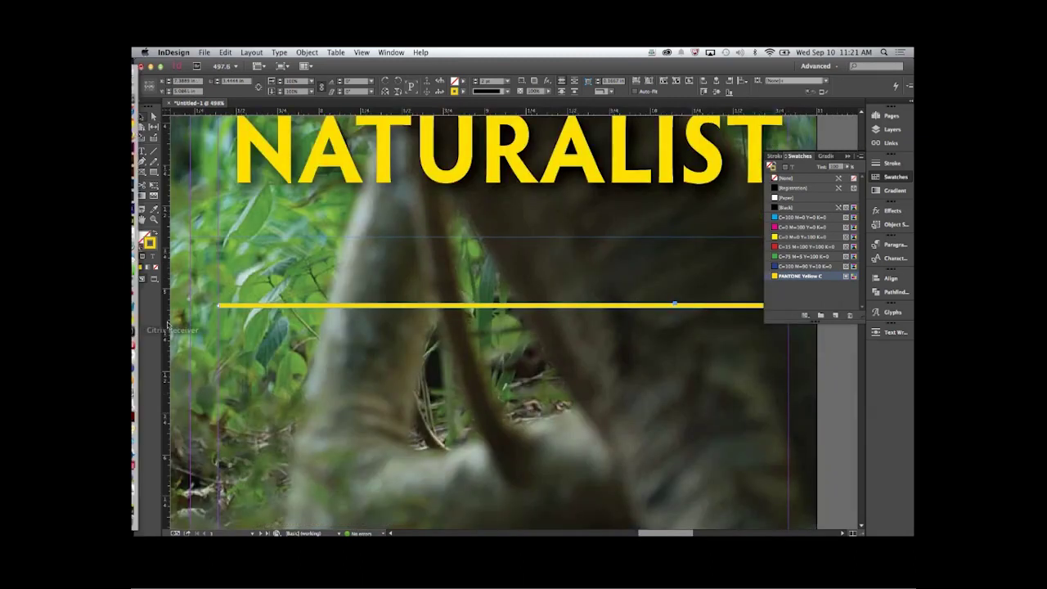
{"action": "key", "text": "super+0"}
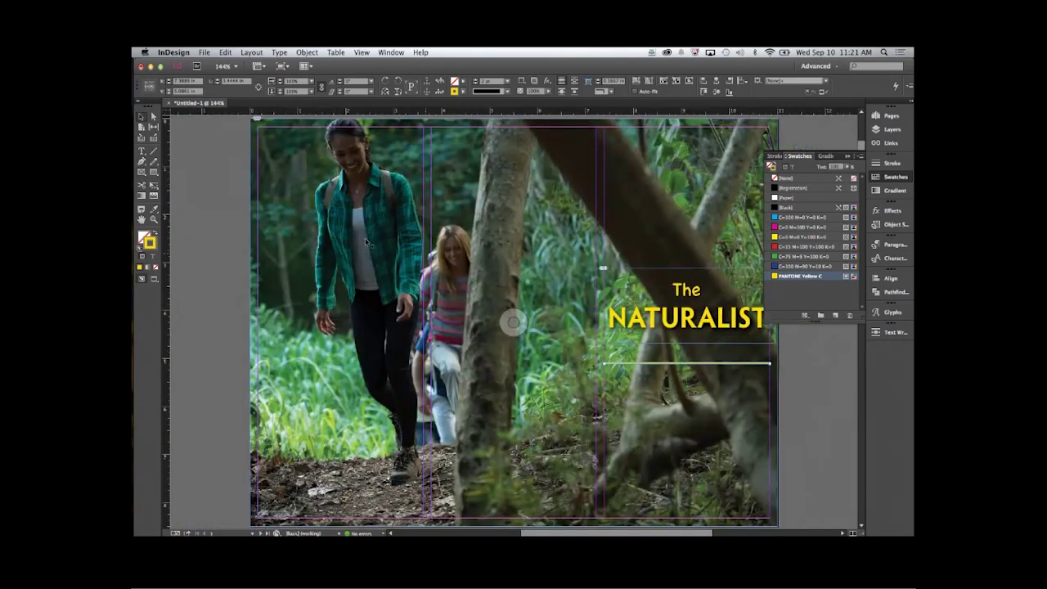
{"action": "left_click", "coordinate": [141, 118]}
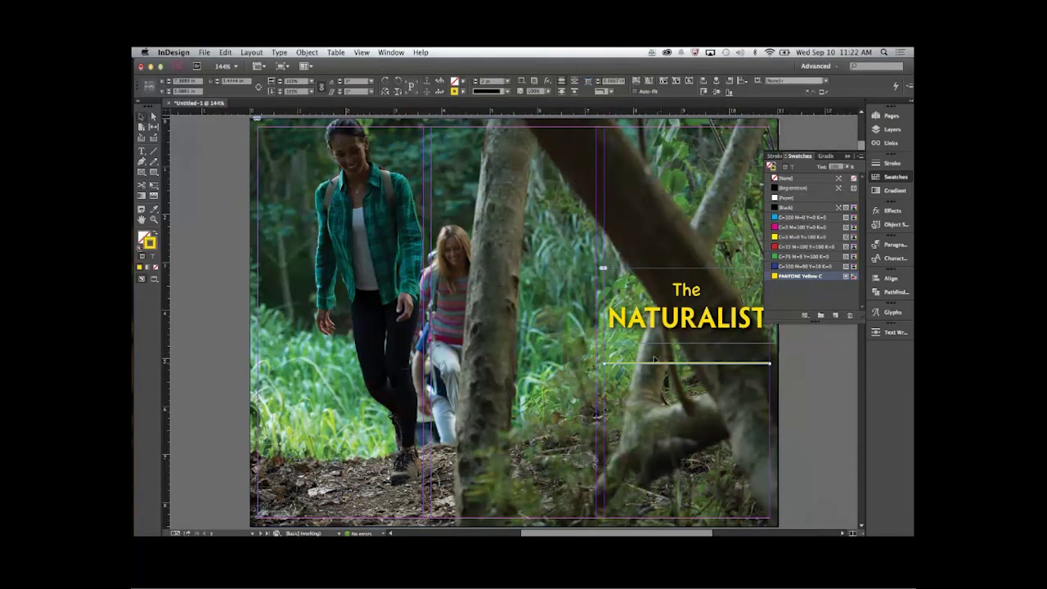
{"action": "key", "text": "super+shift+a"}
{"action": "left_click_drag", "start_coordinate": [656, 361], "coordinate": [631, 485]}
{"action": "left_click", "coordinate": [513, 323]}
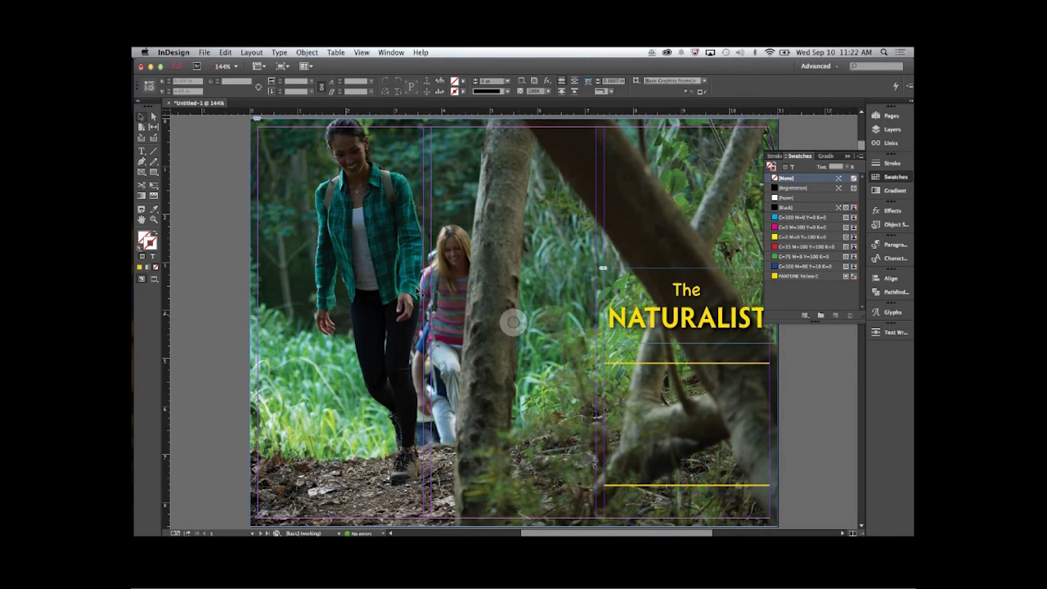
{"action": "left_click", "coordinate": [199, 186]}
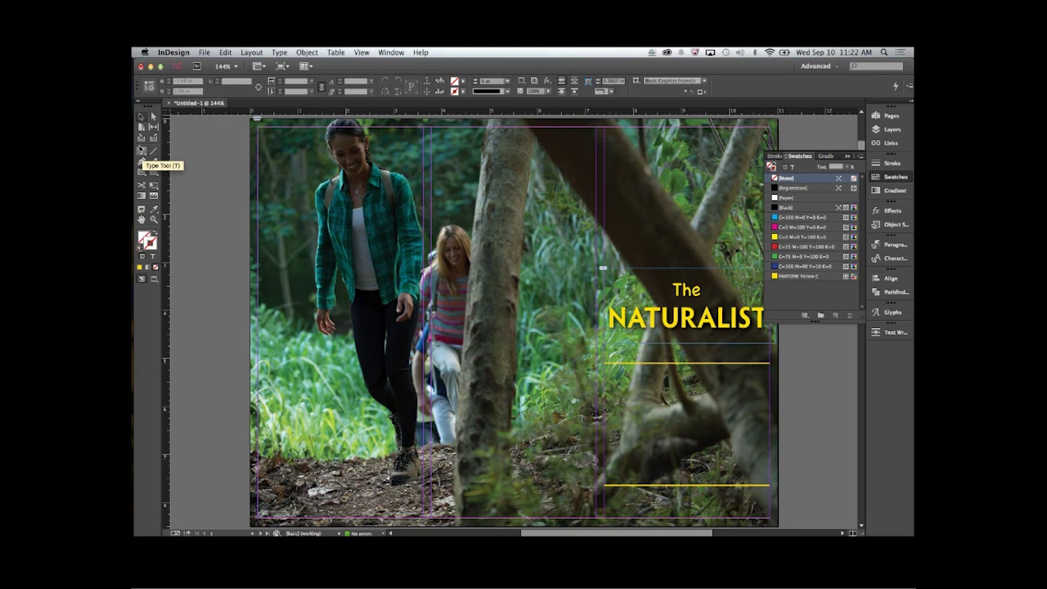
Draw a text frame spanning the third column between the two yellow lines and enter the title "Wild Trails".
{"action": "left_click", "coordinate": [141, 151]}
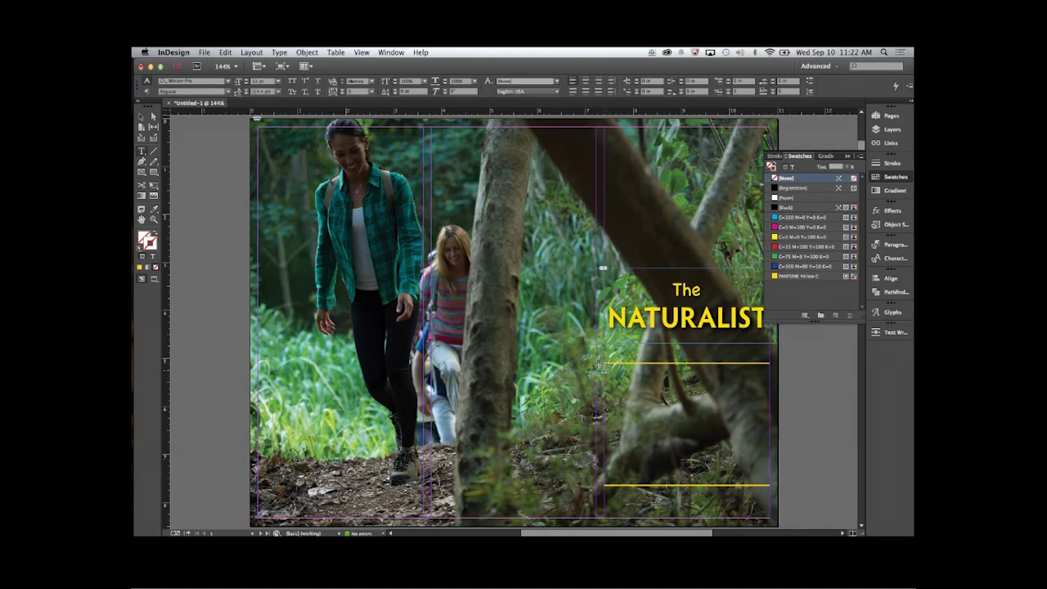
{"action": "left_click_drag", "start_coordinate": [602, 368], "coordinate": [749, 474]}
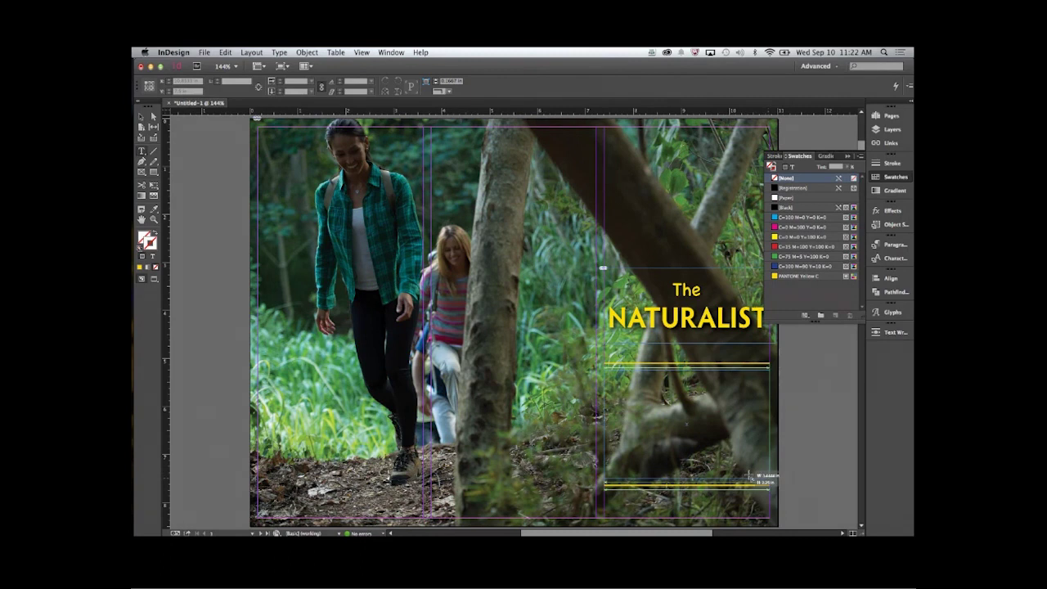
{"action": "left_click_drag", "start_coordinate": [750, 475], "coordinate": [749, 476]}
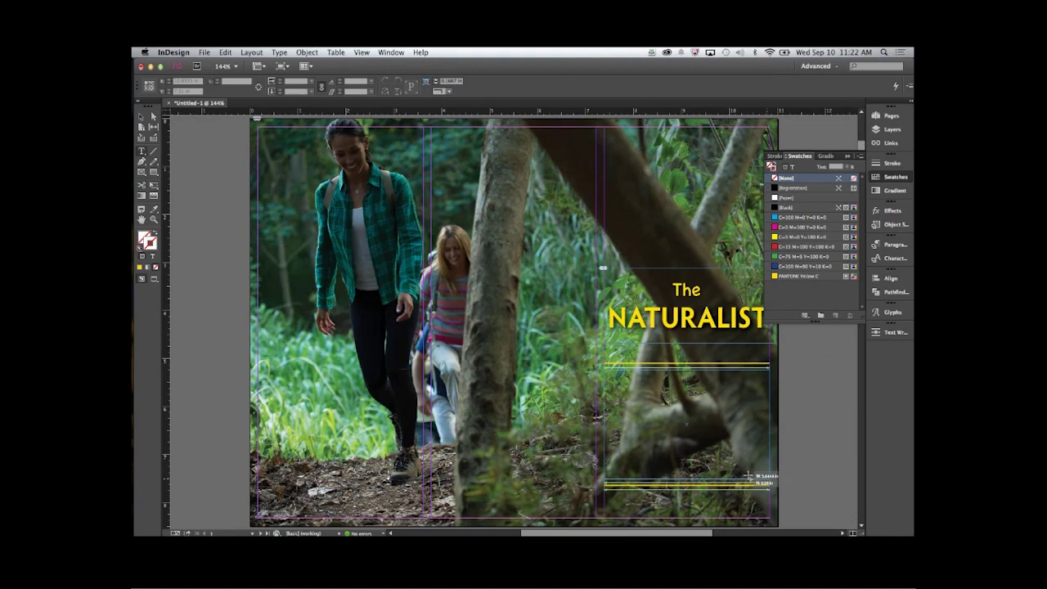
{"action": "left_click_drag", "start_coordinate": [748, 475], "coordinate": [748, 475]}
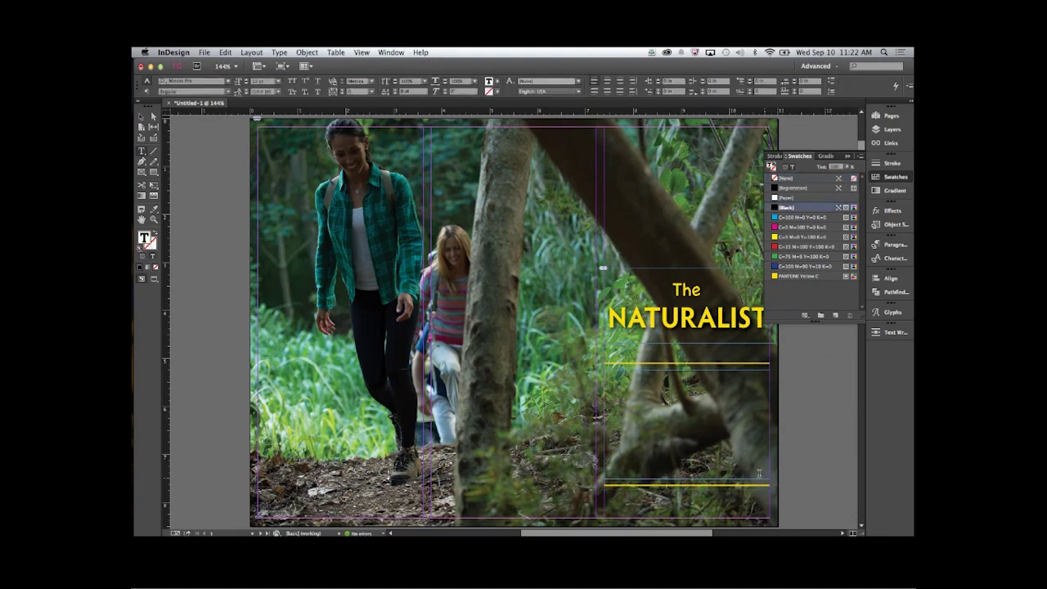
{"action": "type", "text": "Wild"}
Set the "Wild Trails" title to a font size of 50 pt and center it in its frame.
{"action": "key", "text": "super+a"}
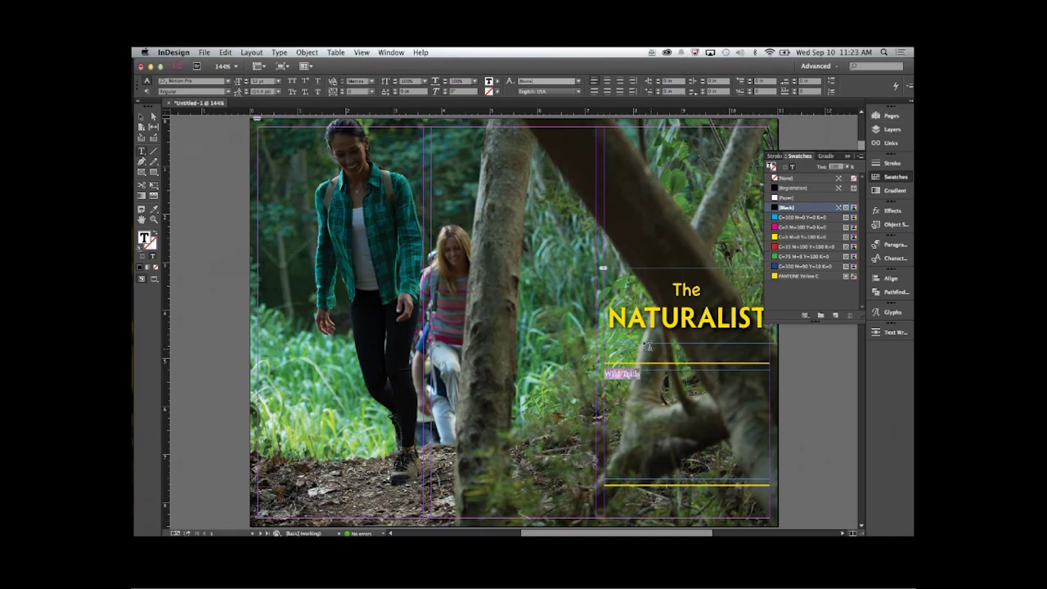
{"action": "left_click", "coordinate": [277, 81]}
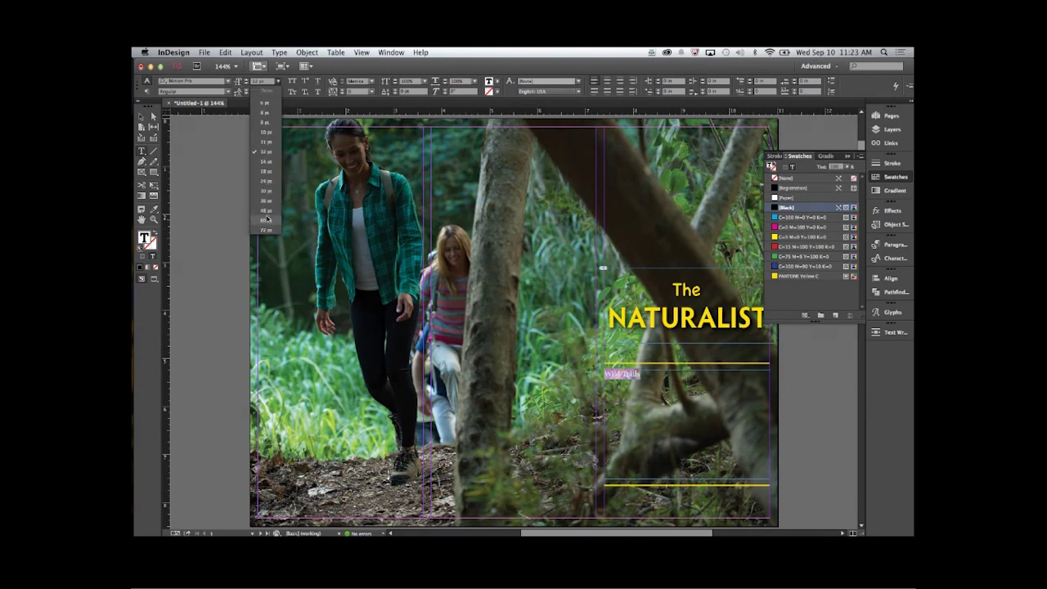
{"action": "left_click", "coordinate": [266, 219]}
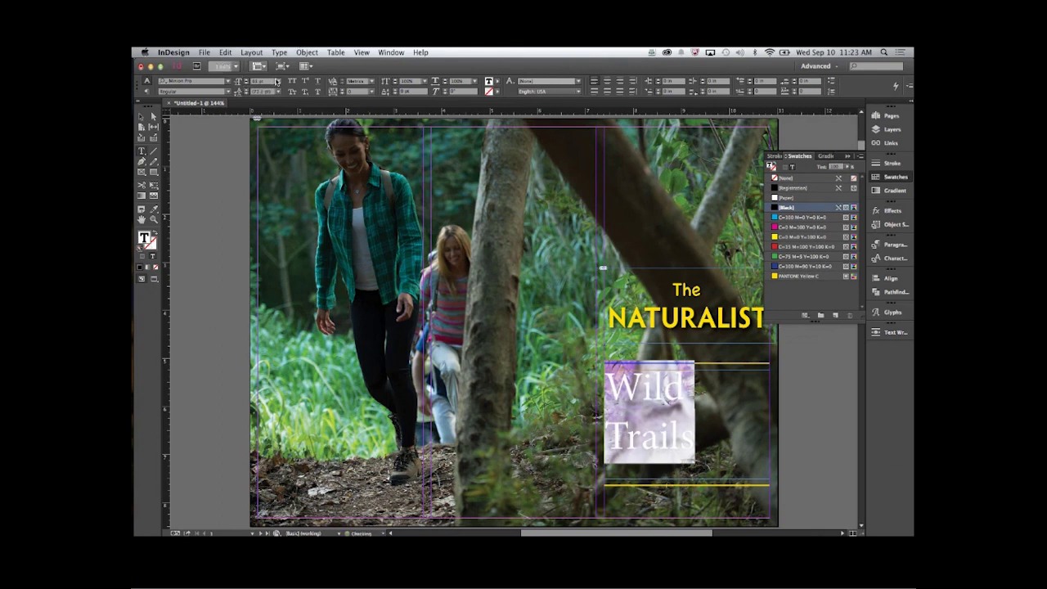
{"action": "left_click", "coordinate": [277, 82]}
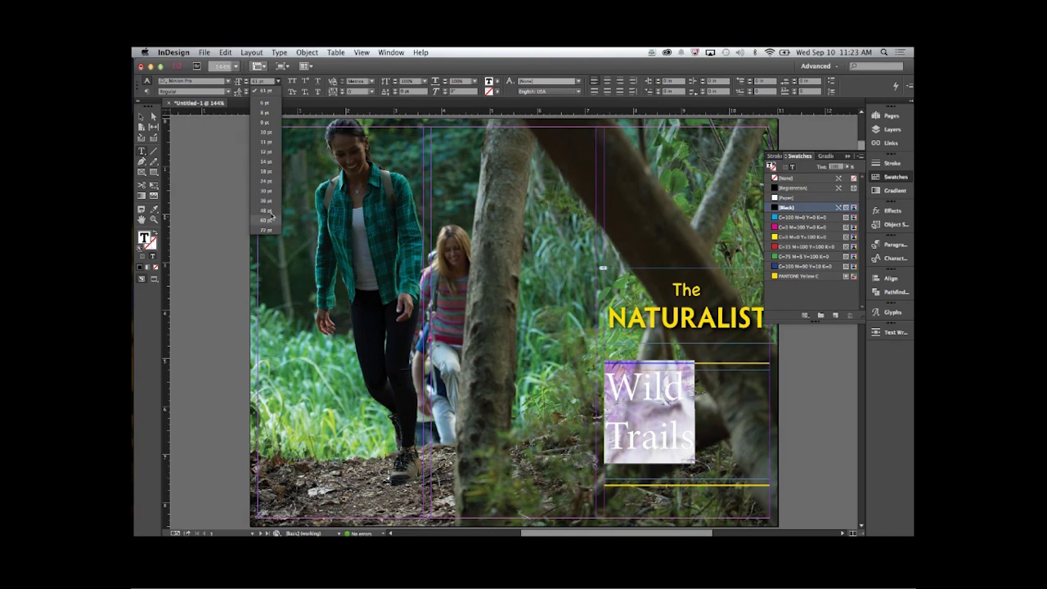
{"action": "left_click", "coordinate": [239, 80]}
{"action": "type", "text": "6"}
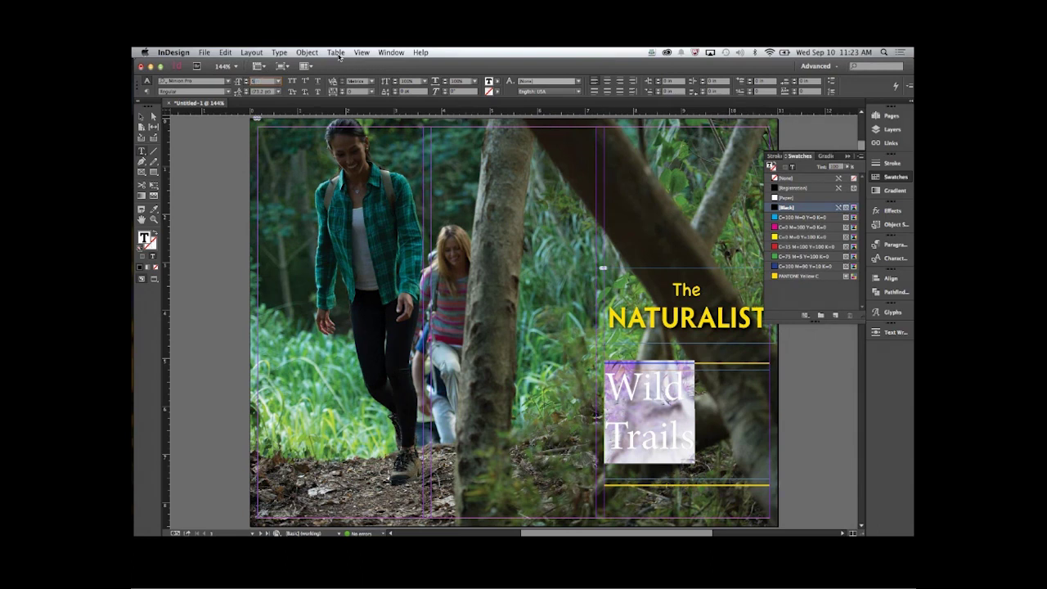
{"action": "type", "text": "0"}
{"action": "key", "text": "Return"}
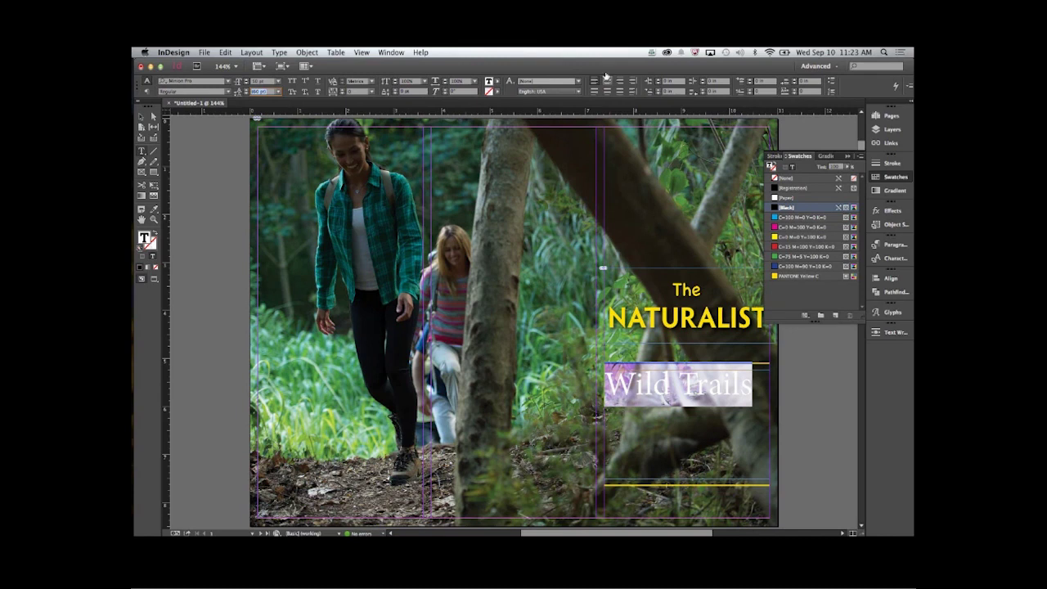
{"action": "left_click", "coordinate": [606, 79]}
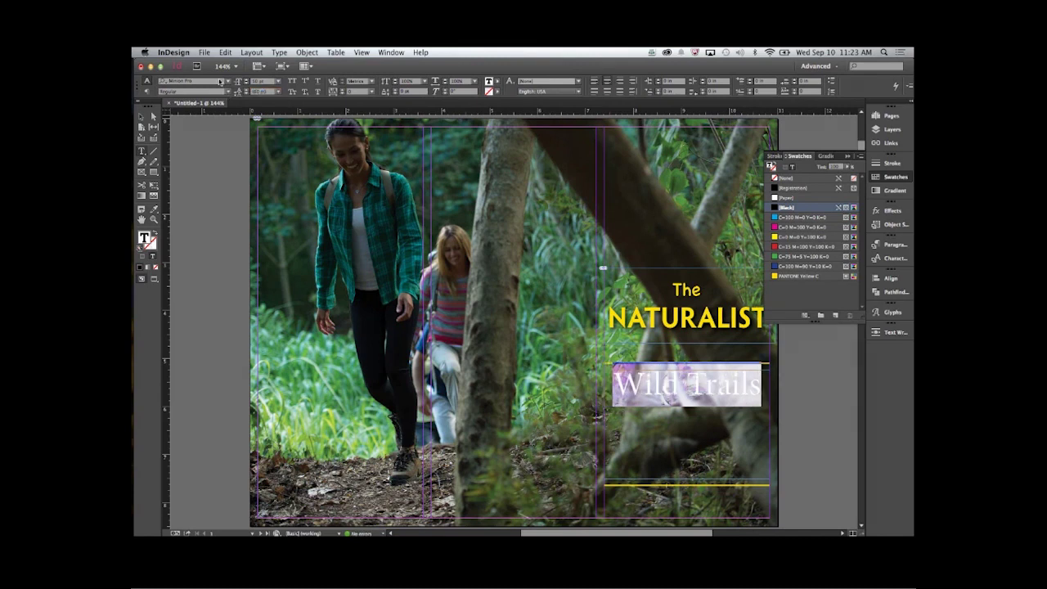
Change the "Wild Trails" title's font to Lithos Pro in the Black style.
{"action": "left_click", "coordinate": [226, 80]}
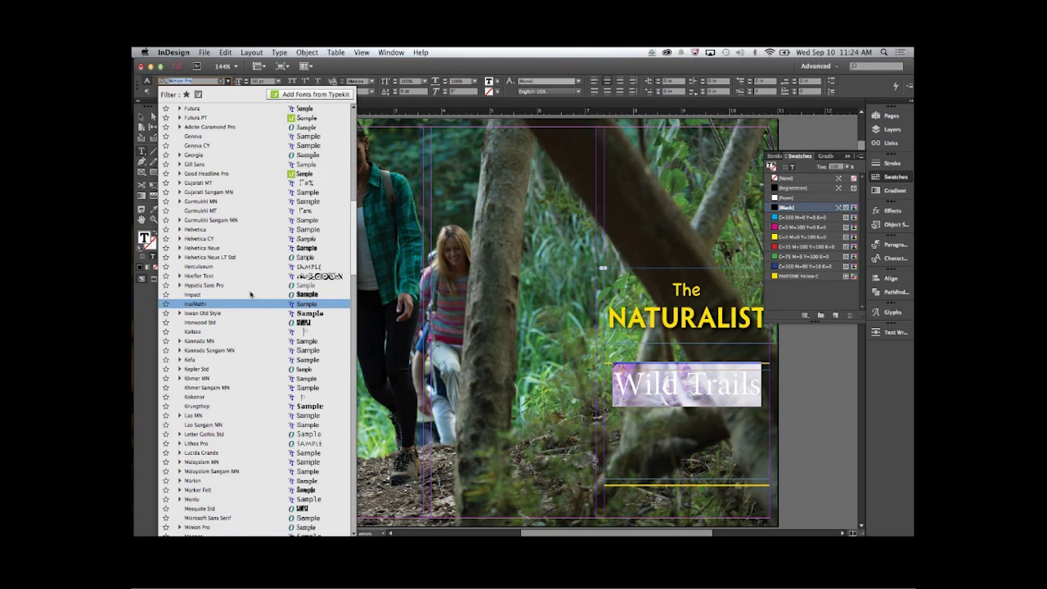
{"action": "left_click", "coordinate": [200, 442]}
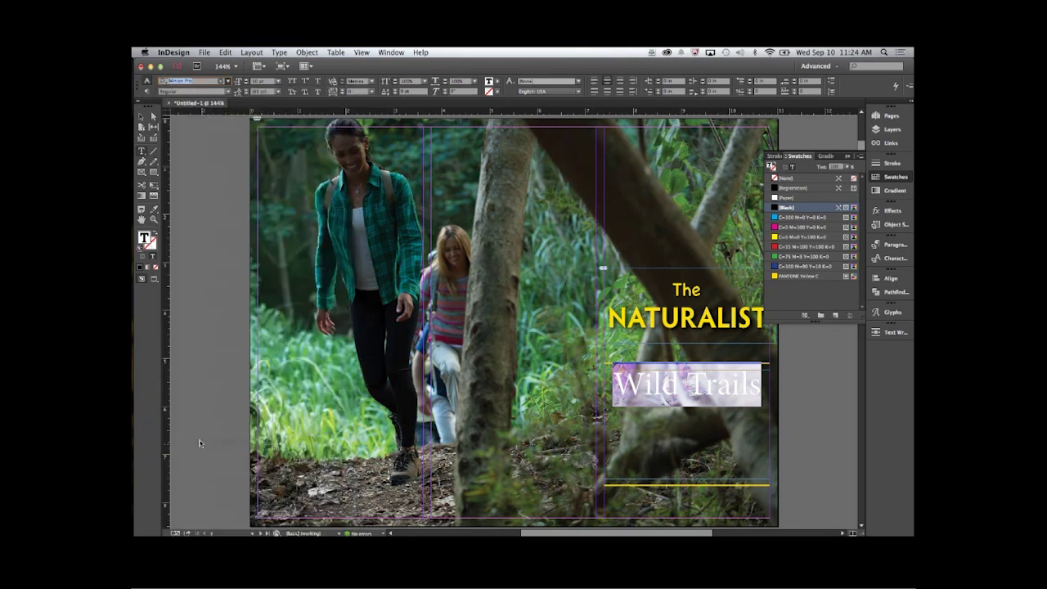
{"action": "left_click", "coordinate": [227, 91]}
{"action": "left_click", "coordinate": [174, 140]}
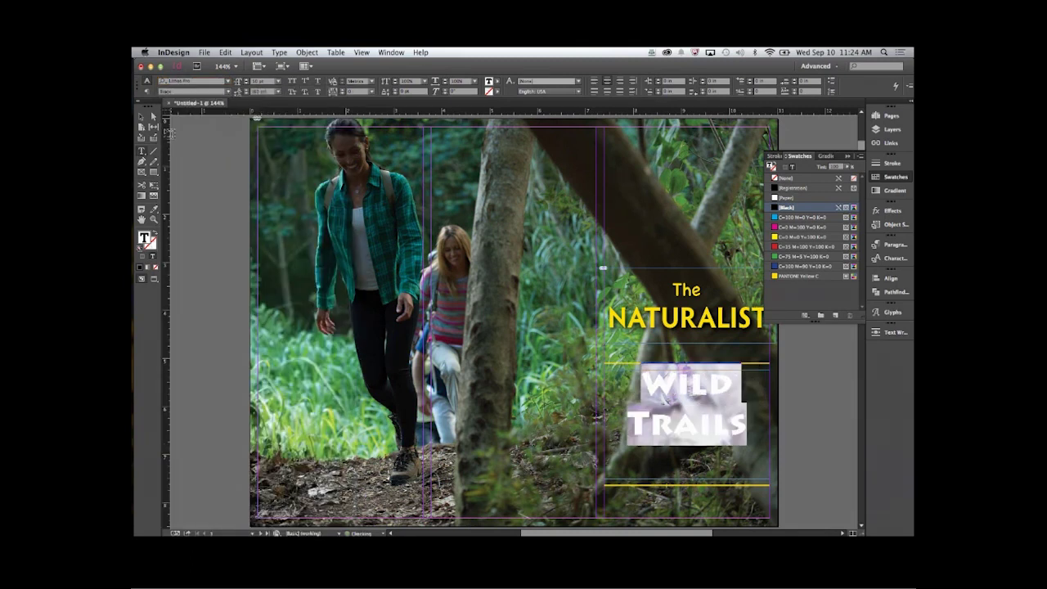
Recolor the whole "Wild Trails" title with the [Paper] swatch.
{"action": "left_click", "coordinate": [708, 384]}
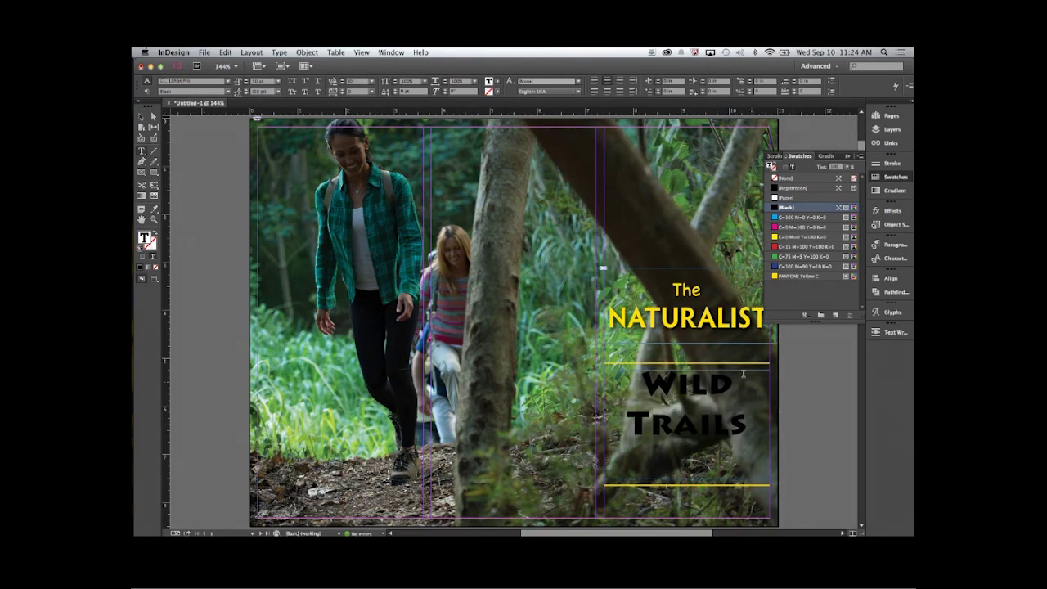
{"action": "left_click_drag", "start_coordinate": [688, 385], "coordinate": [687, 420]}
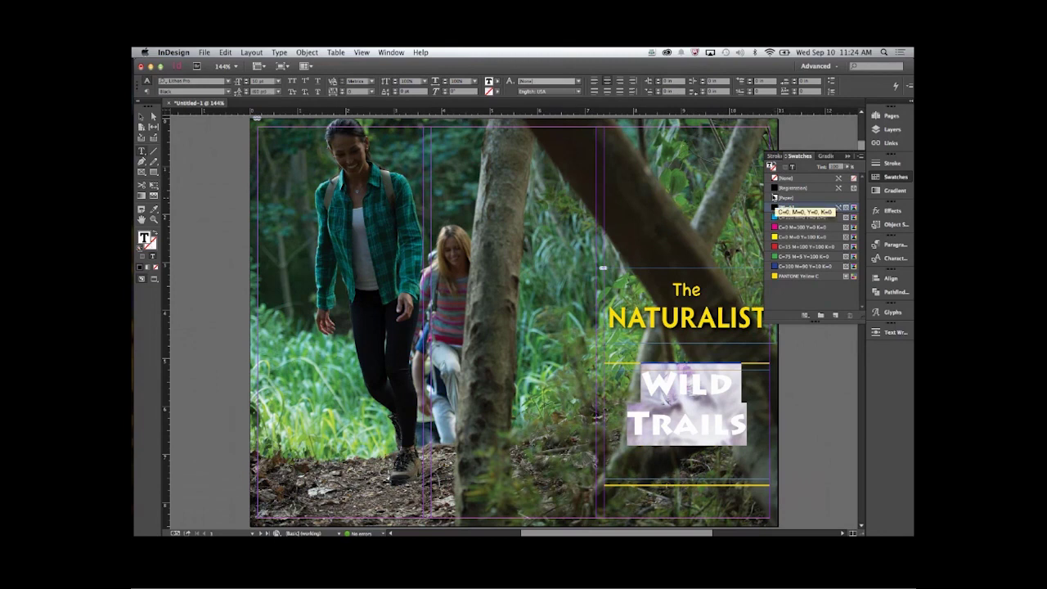
{"action": "left_click", "coordinate": [783, 198]}
{"action": "left_click", "coordinate": [703, 382]}
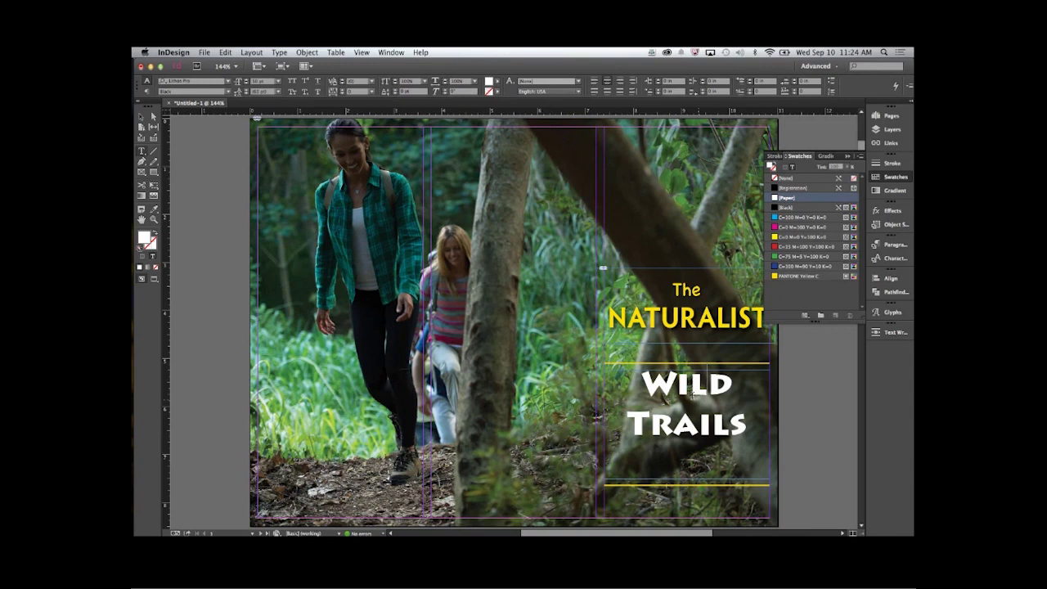
Shorten the "Wild Trails" text frame, move it down to sit midway between the yellow lines, and check it in preview.
{"action": "left_click", "coordinate": [139, 117]}
{"action": "left_click", "coordinate": [140, 117]}
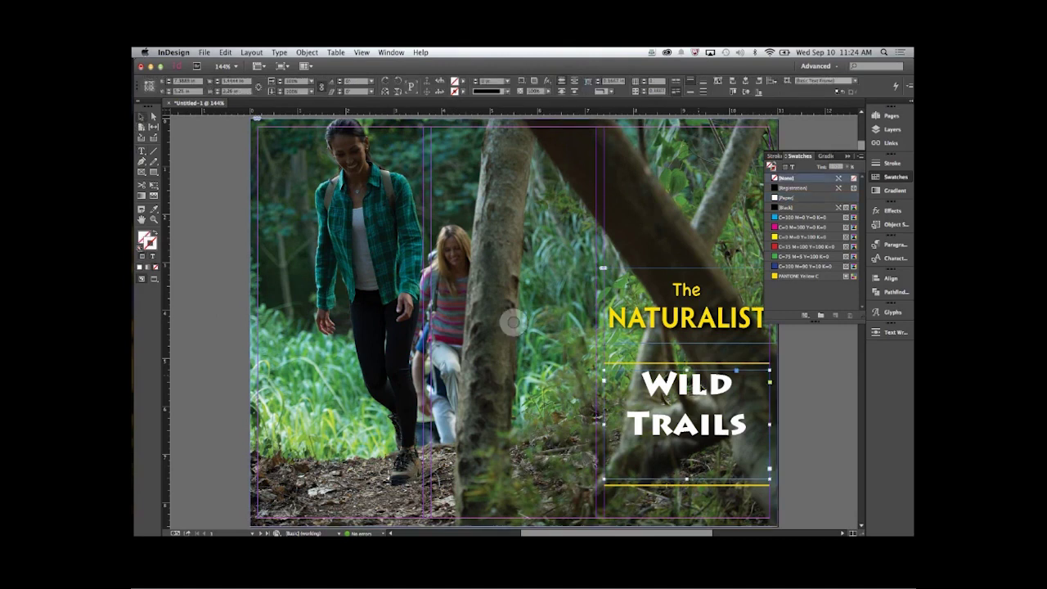
{"action": "left_click_drag", "start_coordinate": [686, 478], "coordinate": [697, 443]}
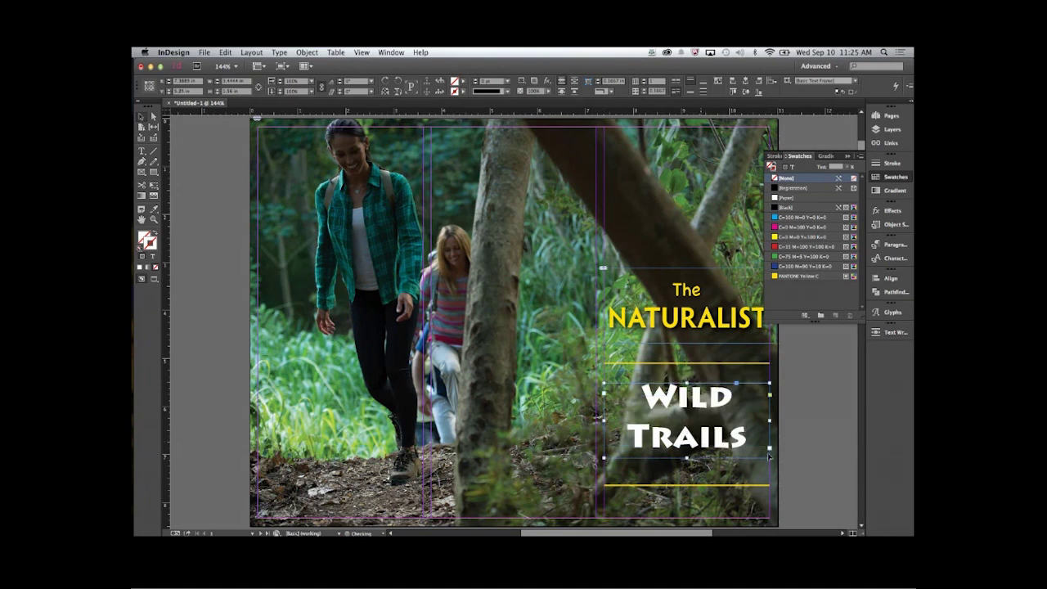
{"action": "left_click", "coordinate": [811, 445]}
{"action": "key", "text": "w"}
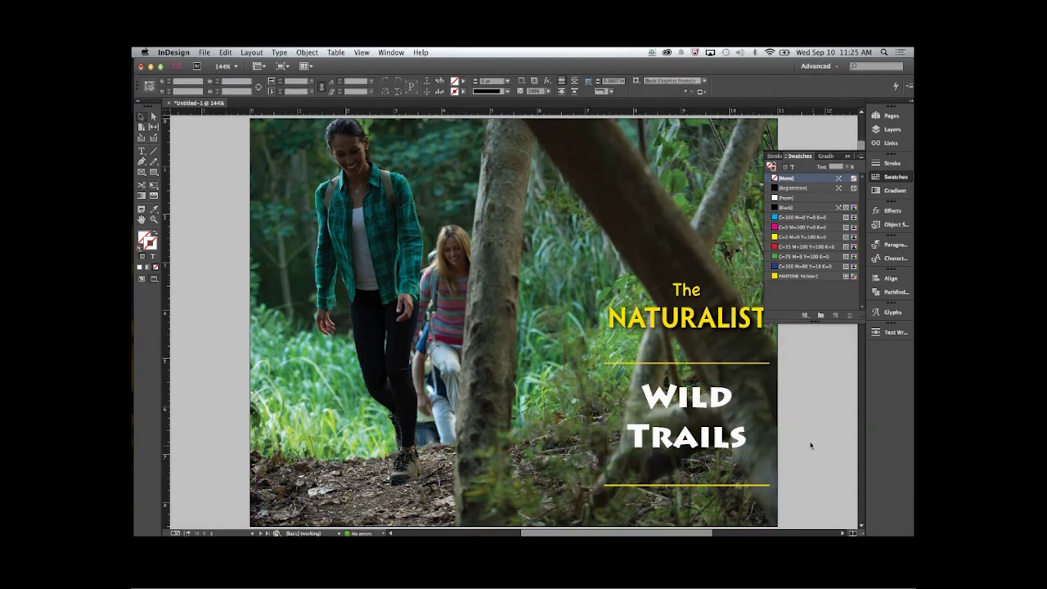
{"action": "key", "text": "ctrl+z"}
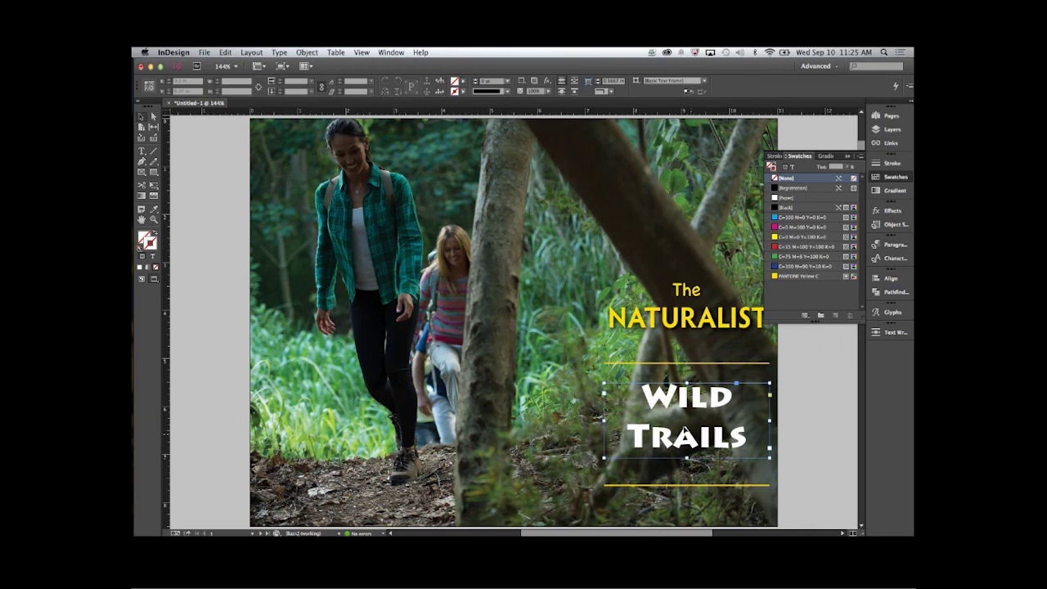
{"action": "left_click", "coordinate": [809, 447]}
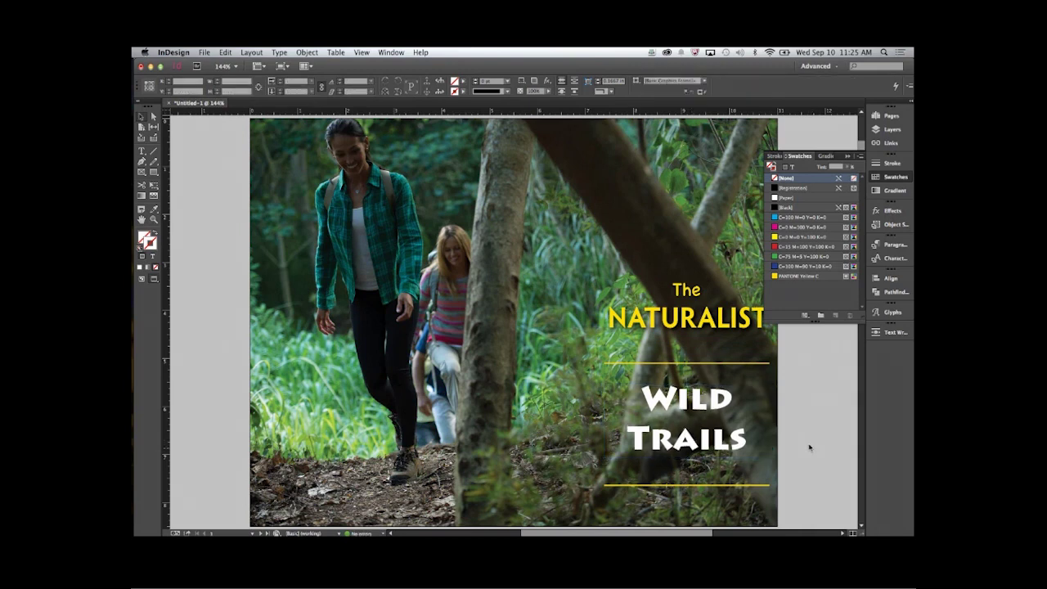
{"action": "key", "text": "w"}
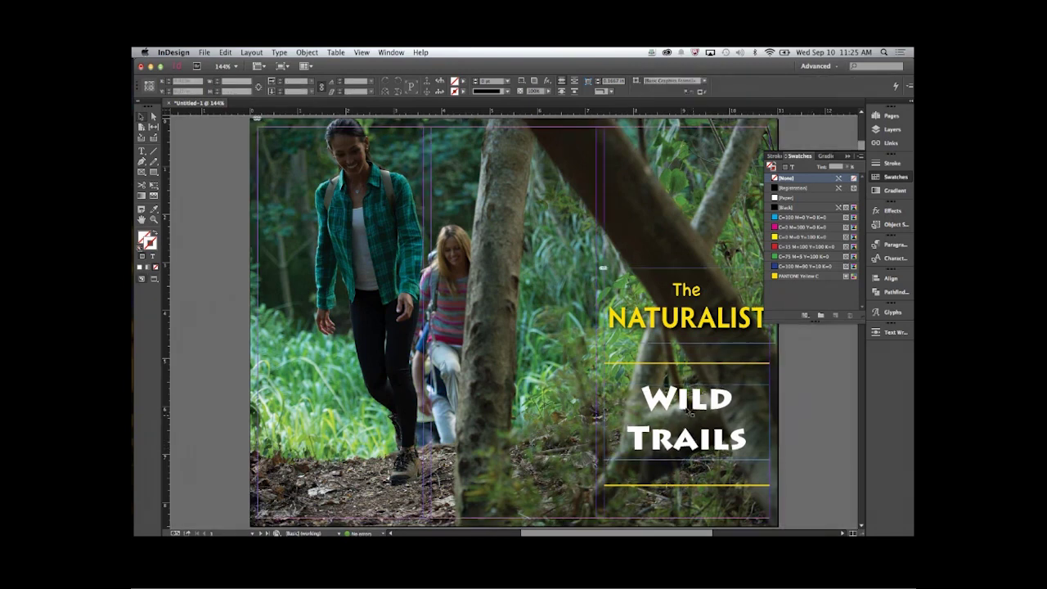
Stretch the "Wild Trails" text frame vertically so it reaches from the upper yellow line to the lower one.
{"action": "left_click", "coordinate": [688, 413]}
{"action": "left_click_drag", "start_coordinate": [684, 383], "coordinate": [683, 363]}
{"action": "left_click_drag", "start_coordinate": [687, 459], "coordinate": [668, 481]}
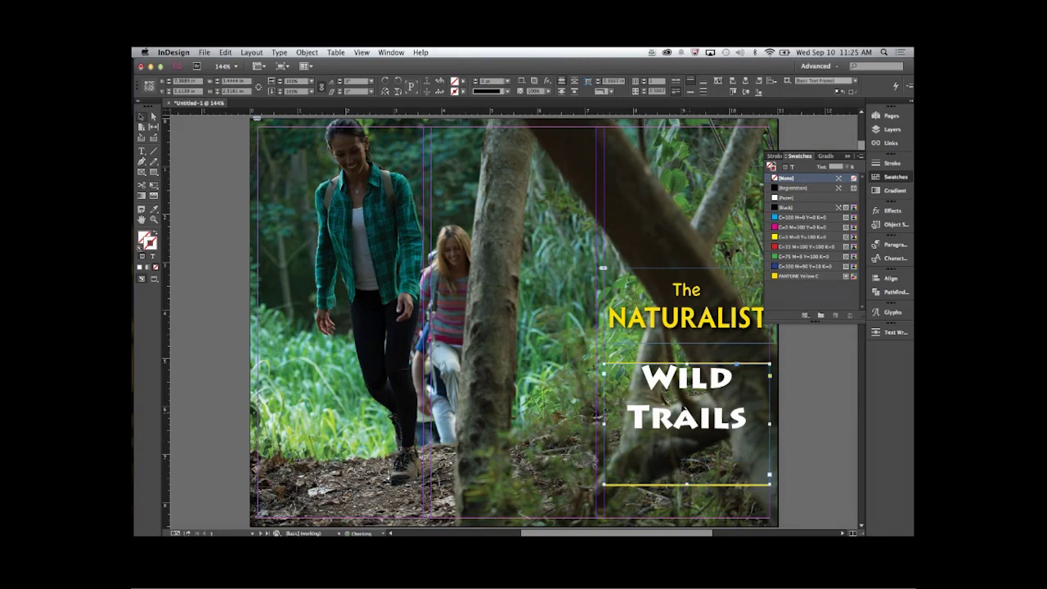
Set the "Wild Trails" text frame's vertical justification to Center in the Text Frame Options.
{"action": "right_click", "coordinate": [688, 481]}
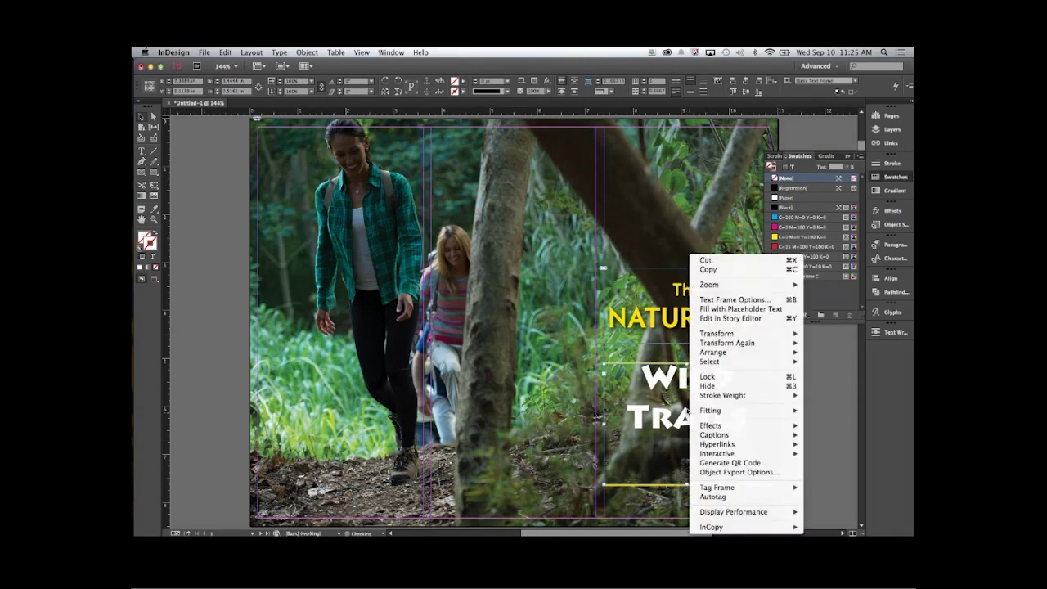
{"action": "left_click", "coordinate": [722, 299]}
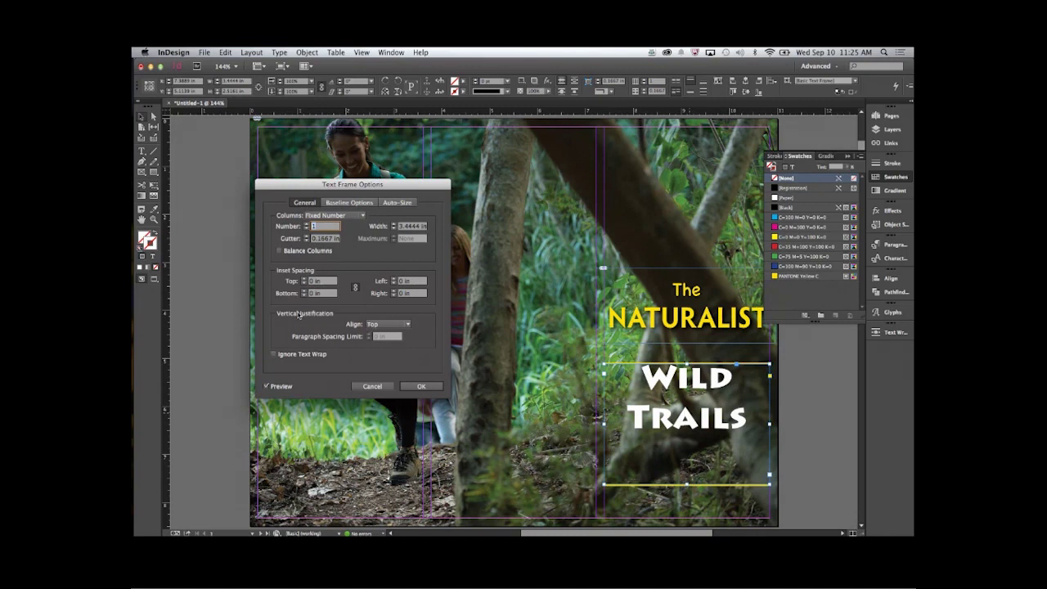
{"action": "left_click", "coordinate": [389, 326]}
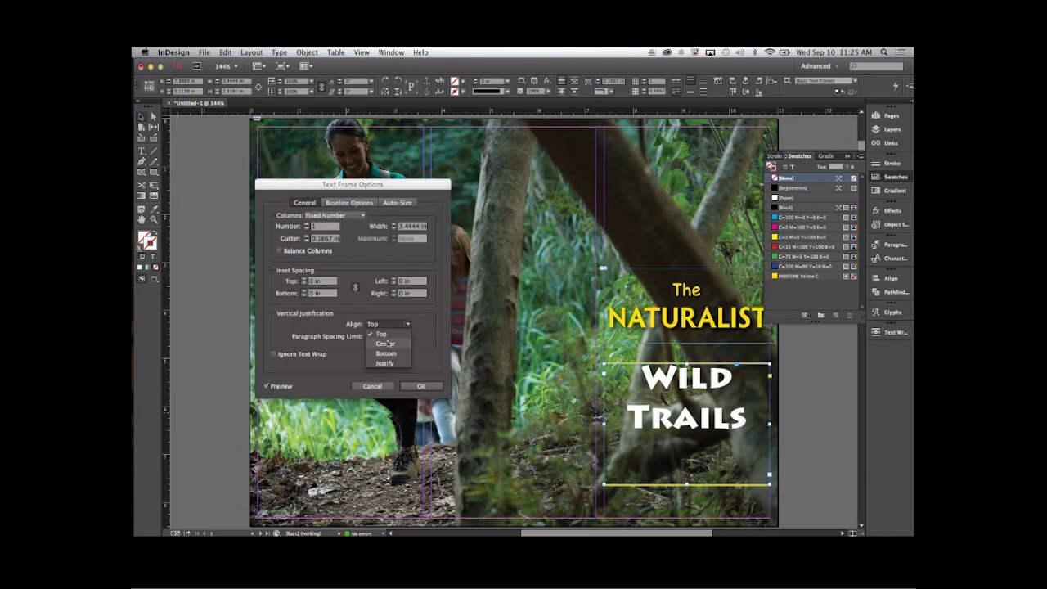
{"action": "left_click", "coordinate": [387, 342]}
{"action": "left_click", "coordinate": [421, 386]}
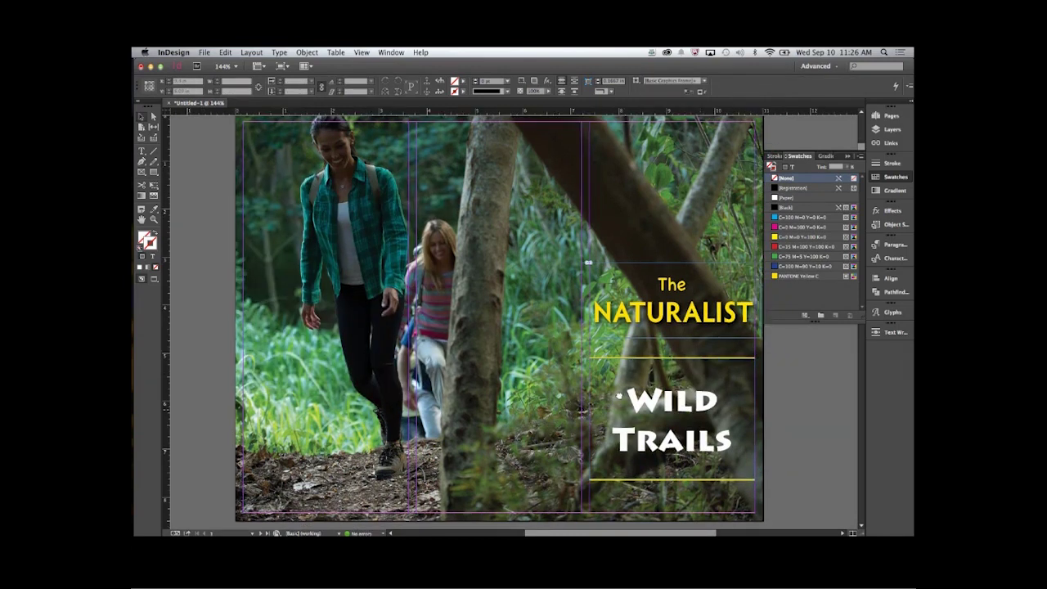
Duplicate the "Wild Trails" frame onto the pasteboard beside the page and replace the copy's text with "Outdoor".
{"action": "scroll", "coordinate": [409, 307], "scroll_direction": "right", "scroll_amount": 5}
{"action": "key", "text": "t"}
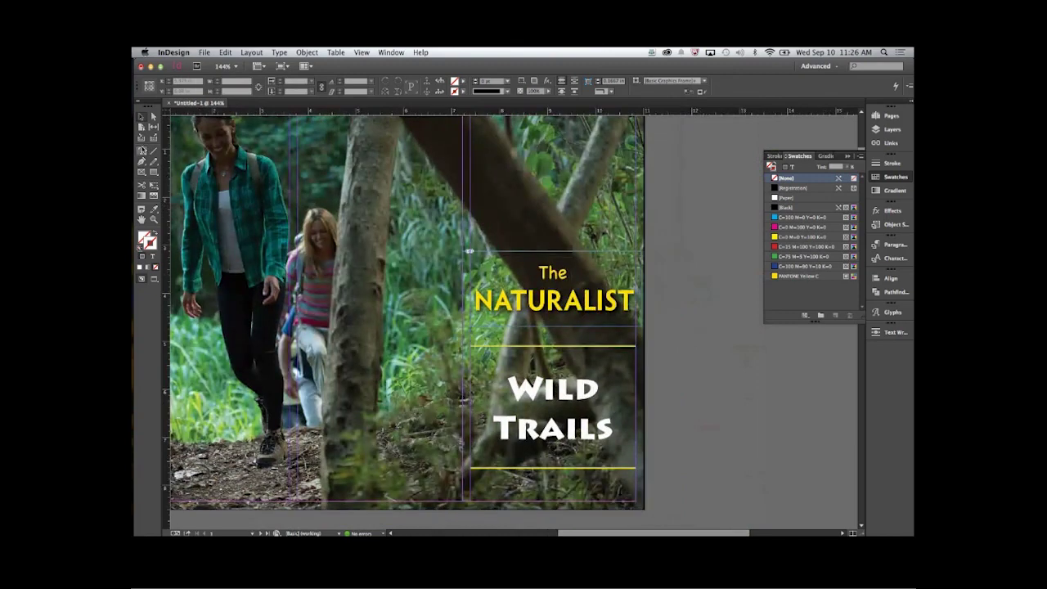
{"action": "left_click", "coordinate": [141, 117]}
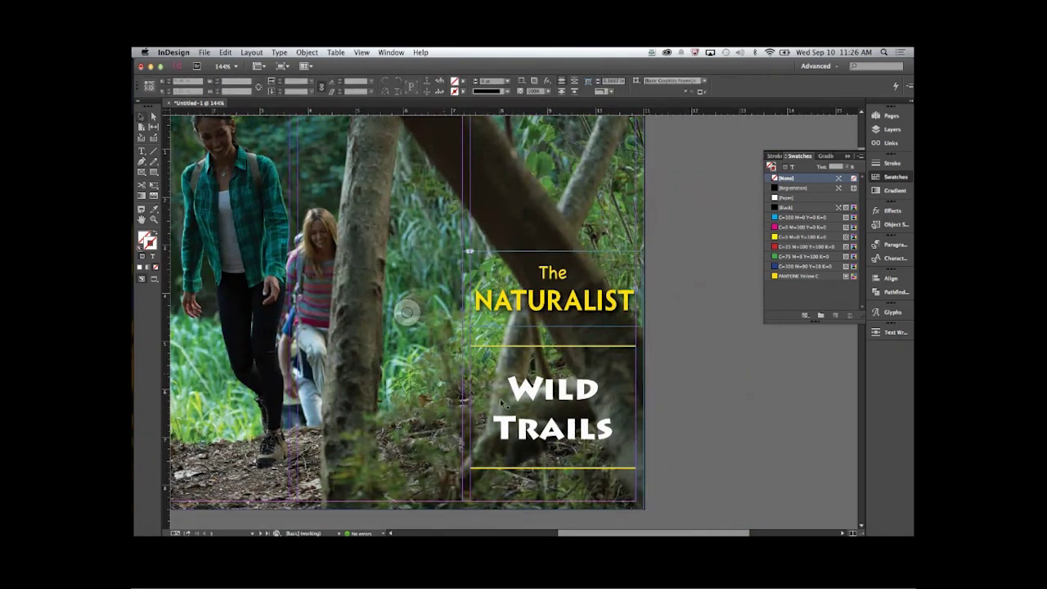
{"action": "left_click_drag", "start_coordinate": [544, 403], "coordinate": [724, 400]}
{"action": "double_click", "coordinate": [729, 392]}
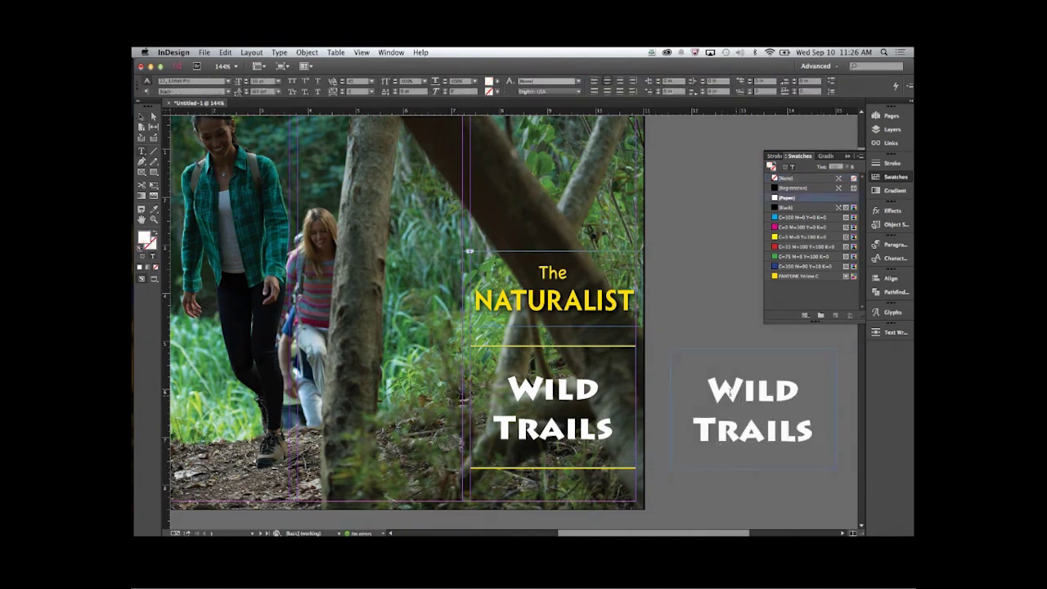
{"action": "key", "text": "super+a"}
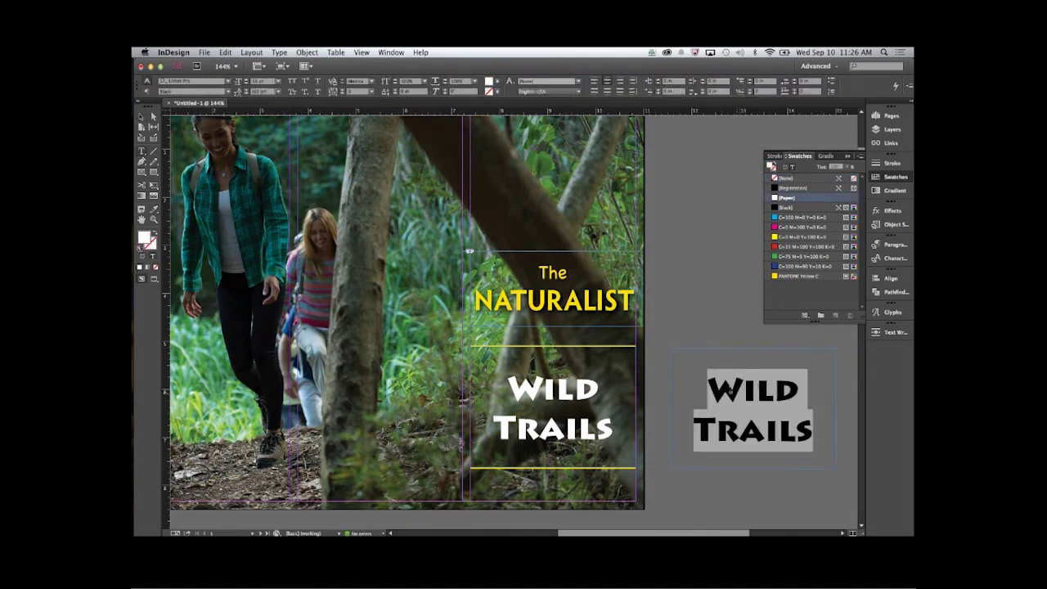
{"action": "type", "text": "Outdoor"}
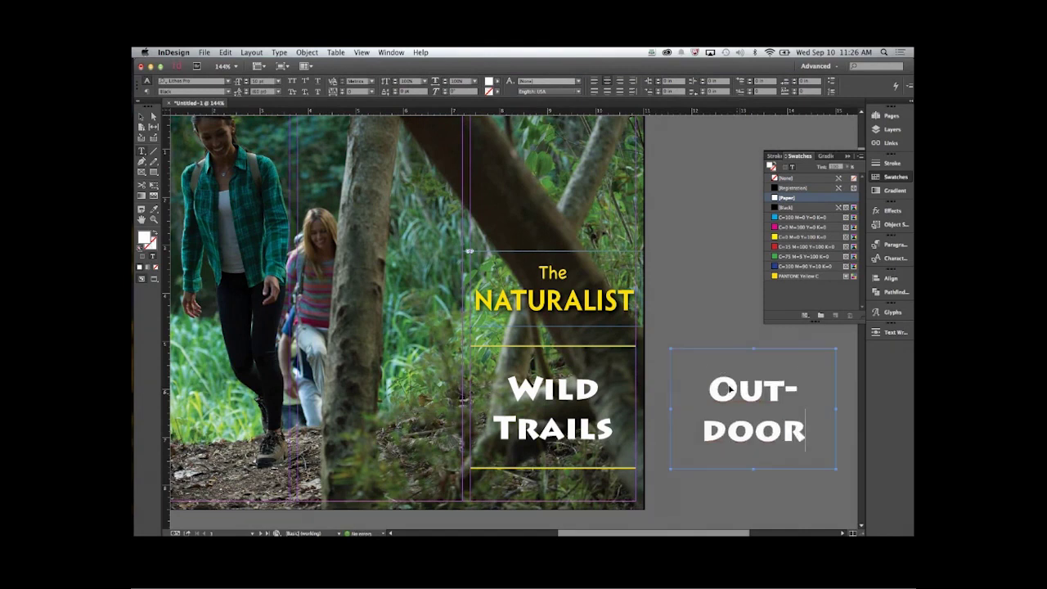
Reduce the "Outdoor" text to a font size of 15 pt.
{"action": "key", "text": "super+a"}
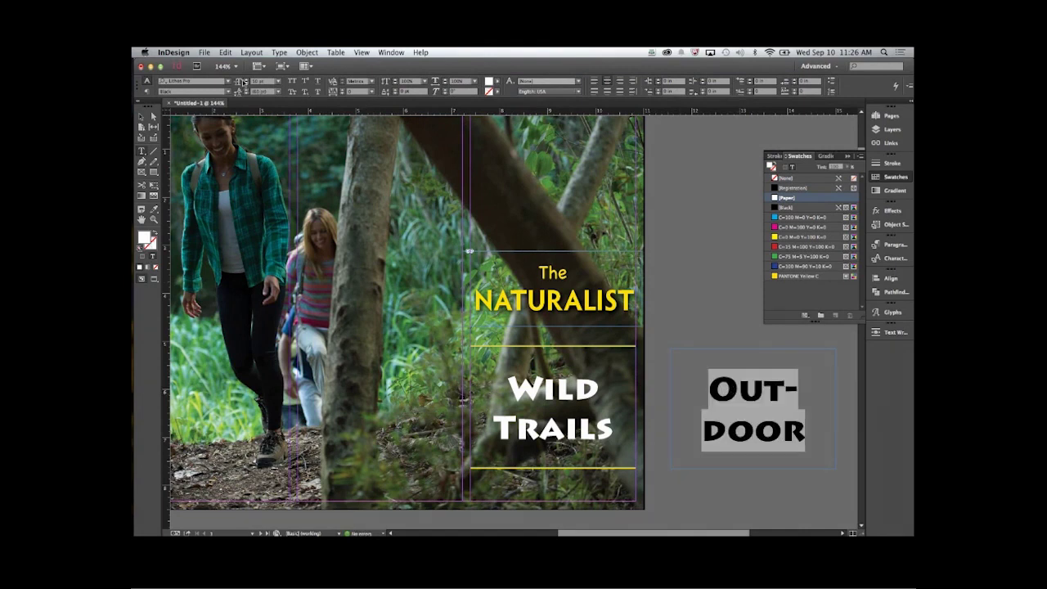
{"action": "left_click", "coordinate": [245, 83]}
{"action": "left_click", "coordinate": [244, 82]}
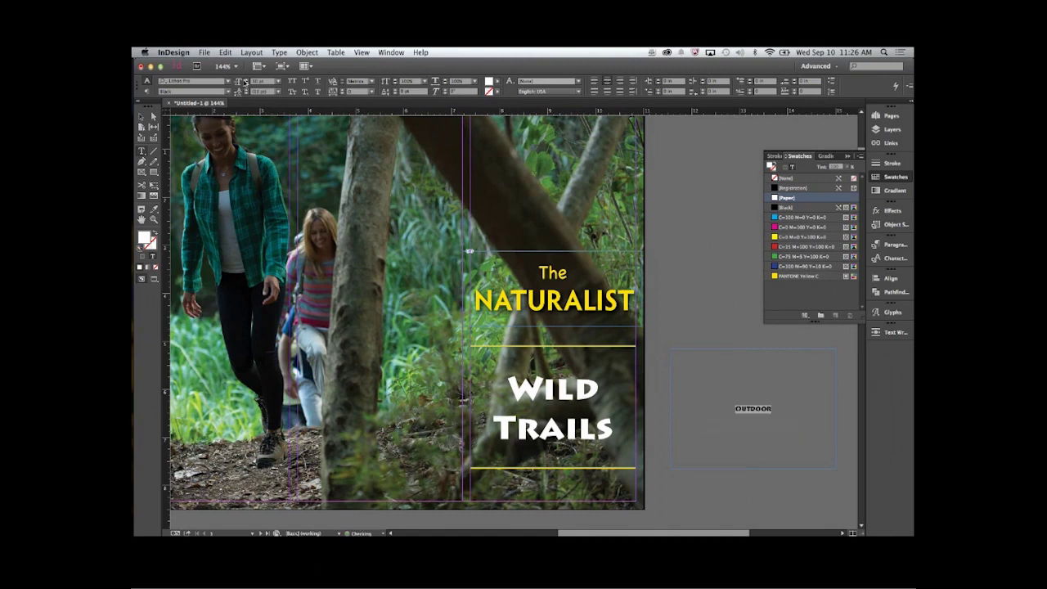
{"action": "left_click", "coordinate": [244, 82]}
{"action": "left_click", "coordinate": [244, 80]}
{"action": "left_click", "coordinate": [245, 80]}
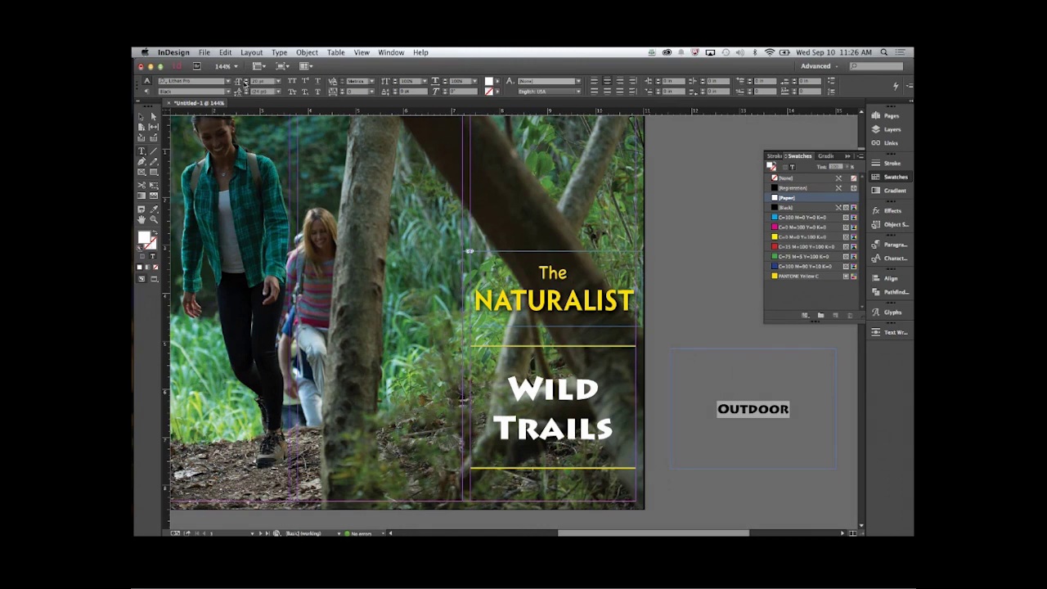
{"action": "left_click", "coordinate": [256, 81]}
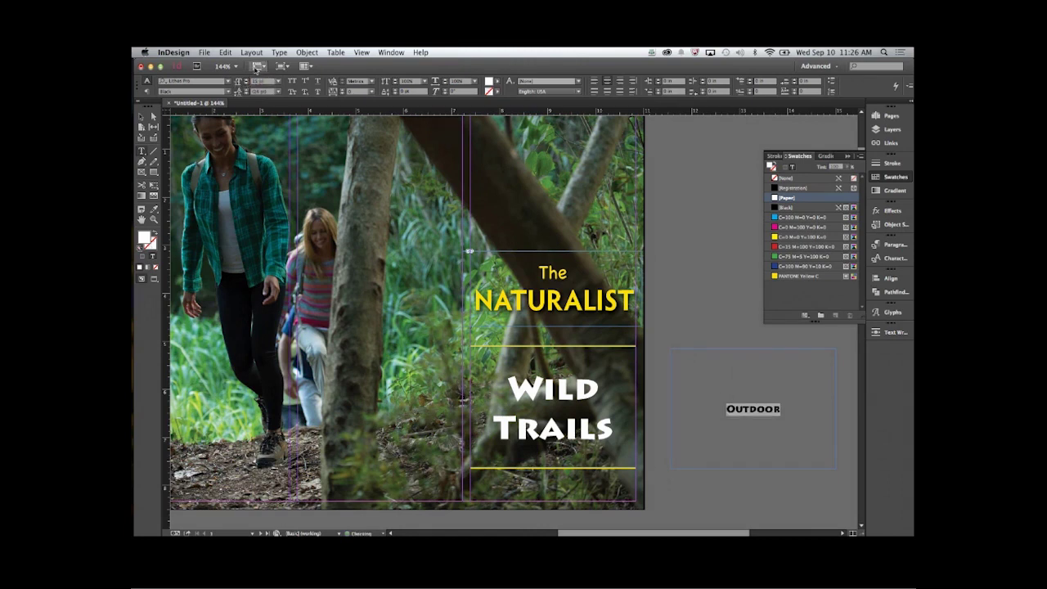
Fit the "Outdoor" frame to its text, center it beneath the NATURALIST logo above the upper yellow line, and preview the page.
{"action": "left_click", "coordinate": [142, 117]}
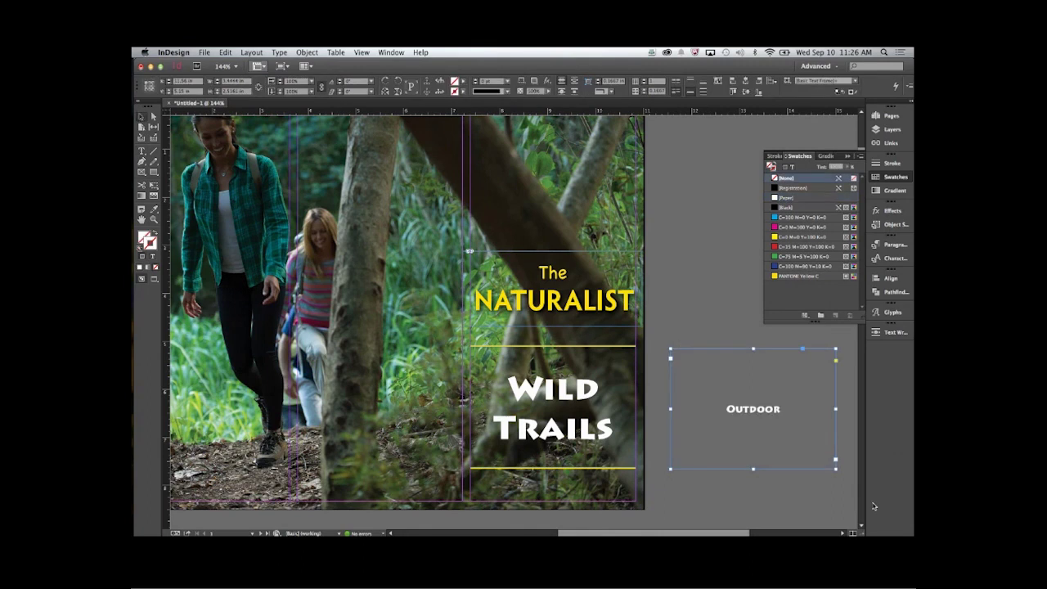
{"action": "double_click", "coordinate": [835, 468]}
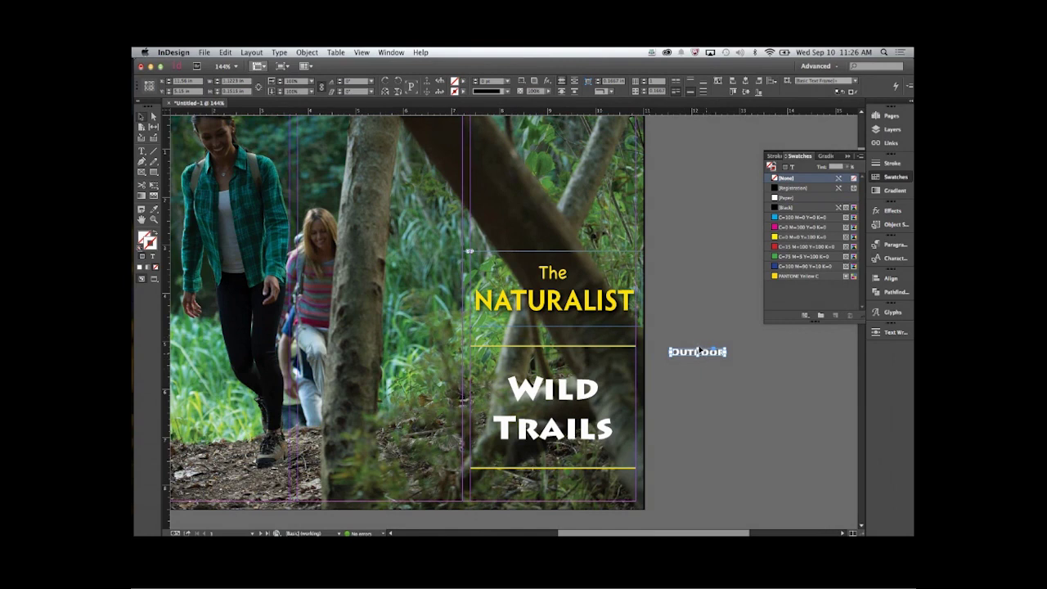
{"action": "left_click_drag", "start_coordinate": [697, 351], "coordinate": [539, 328]}
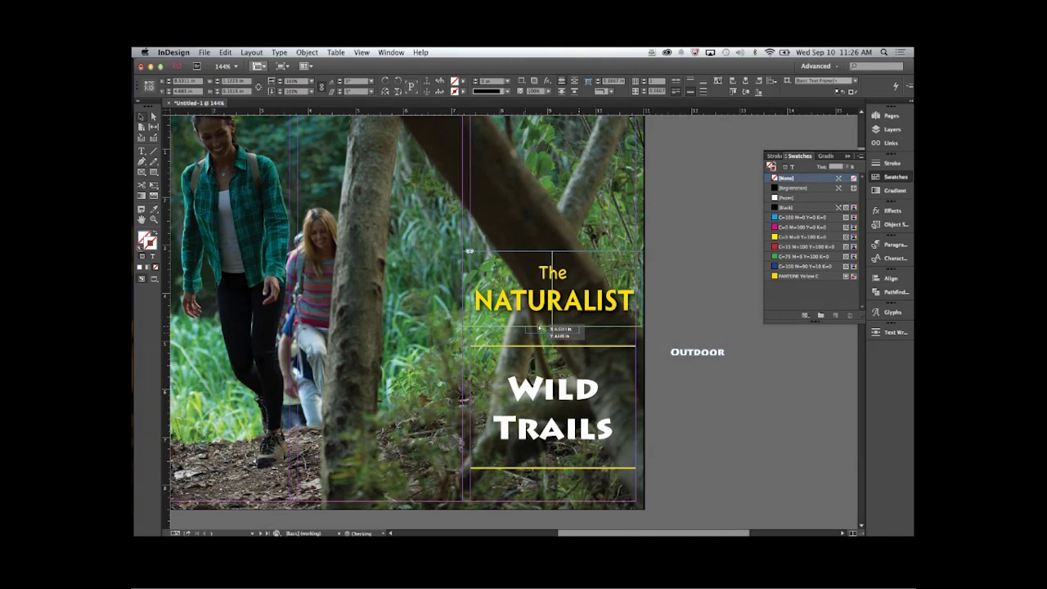
{"action": "left_click_drag", "start_coordinate": [538, 328], "coordinate": [541, 328]}
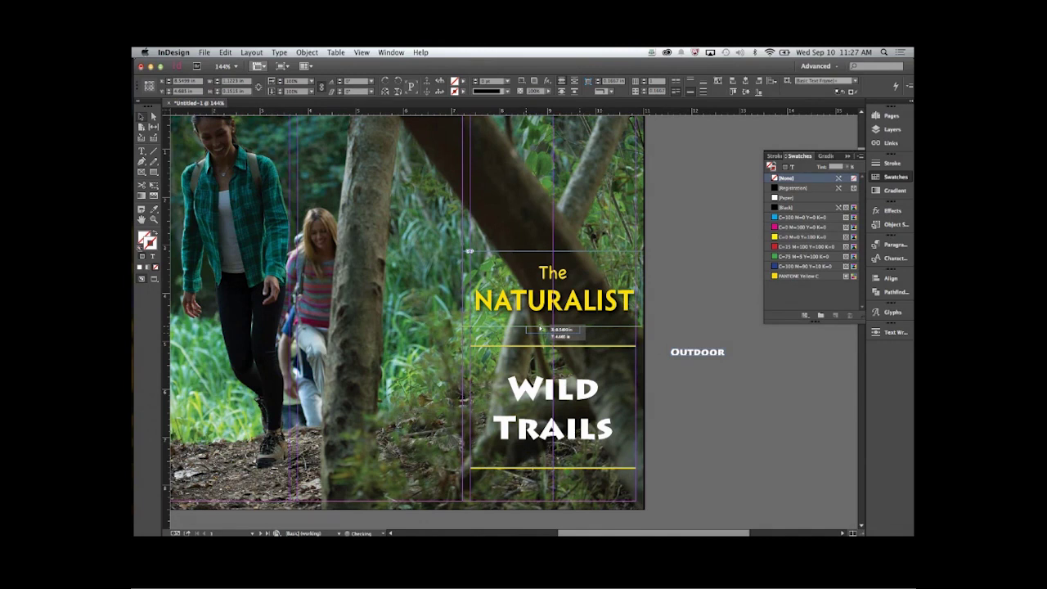
{"action": "left_click_drag", "start_coordinate": [541, 328], "coordinate": [538, 328]}
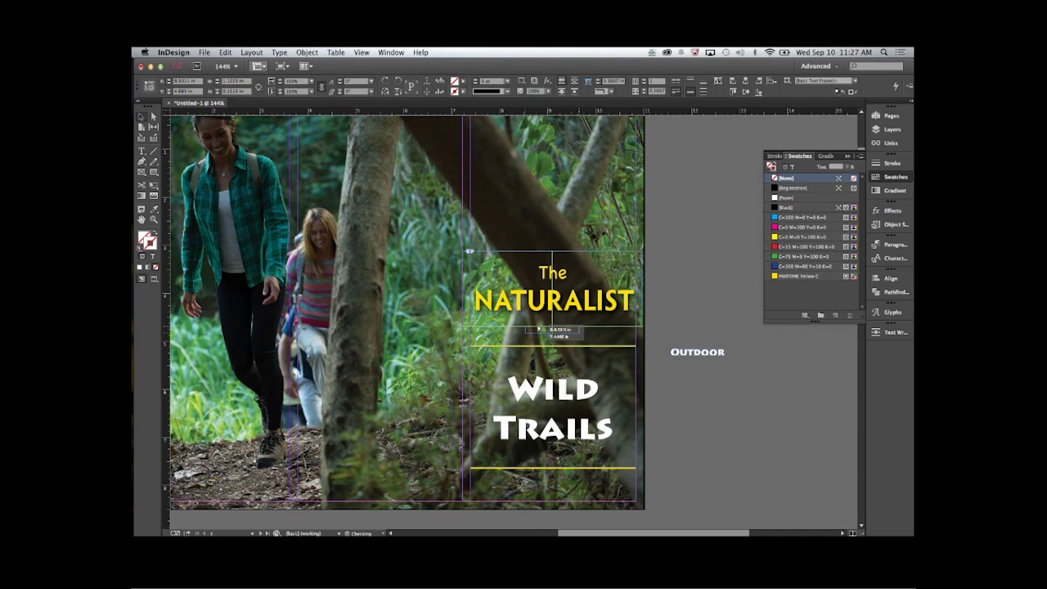
{"action": "left_click_drag", "start_coordinate": [539, 328], "coordinate": [539, 328]}
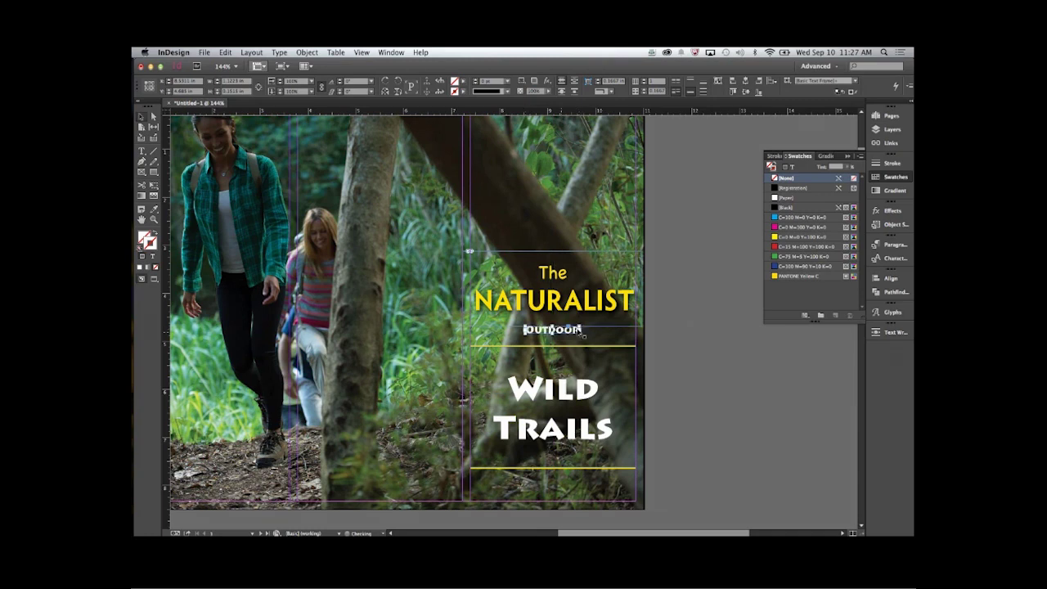
{"action": "left_click", "coordinate": [682, 370]}
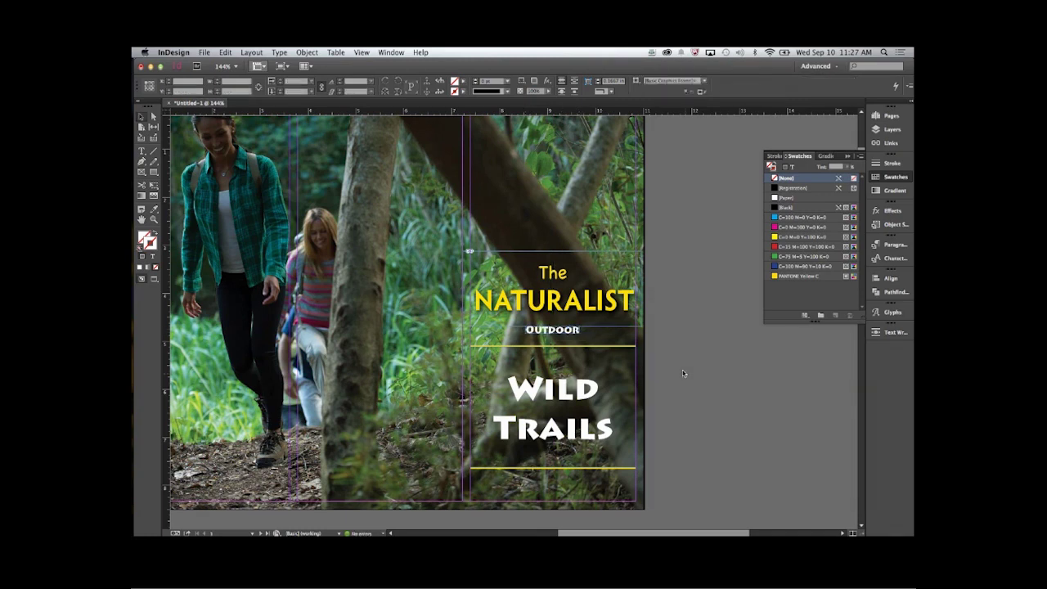
{"action": "key", "text": "w"}
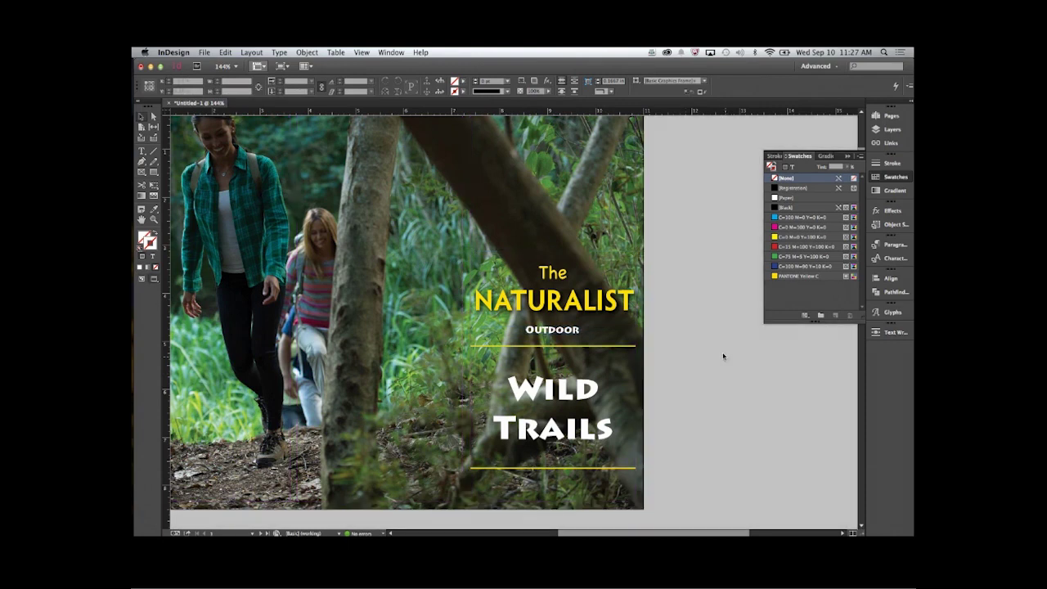
{"action": "key", "text": "super+0"}
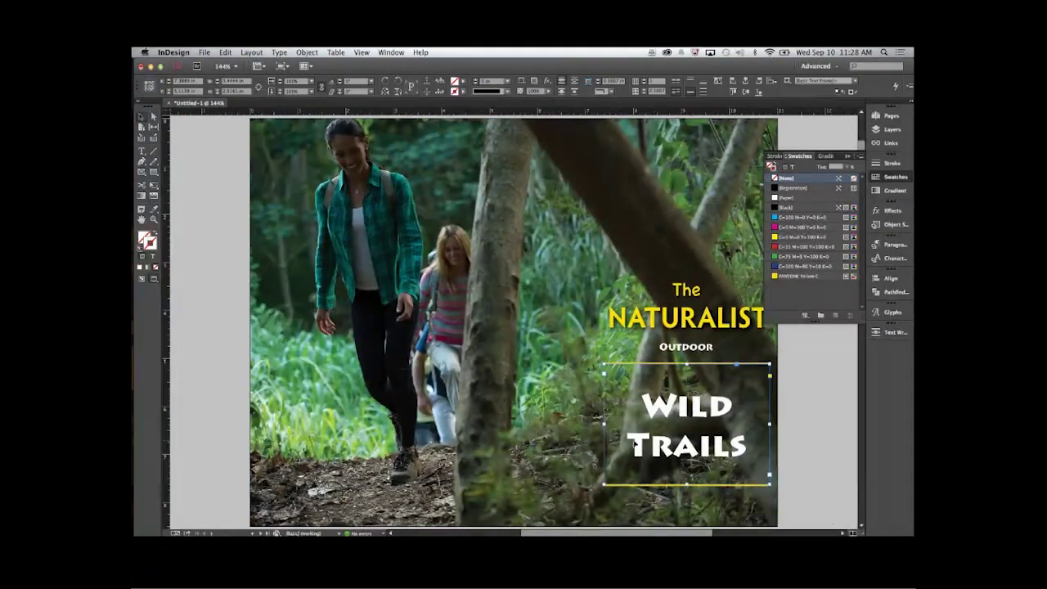
Draw a small rectangle about 1.08 in wide and 0.64 in high on the empty pasteboard beside the cover page.
{"action": "scroll", "coordinate": [319, 318], "scroll_direction": "left", "scroll_amount": 6}
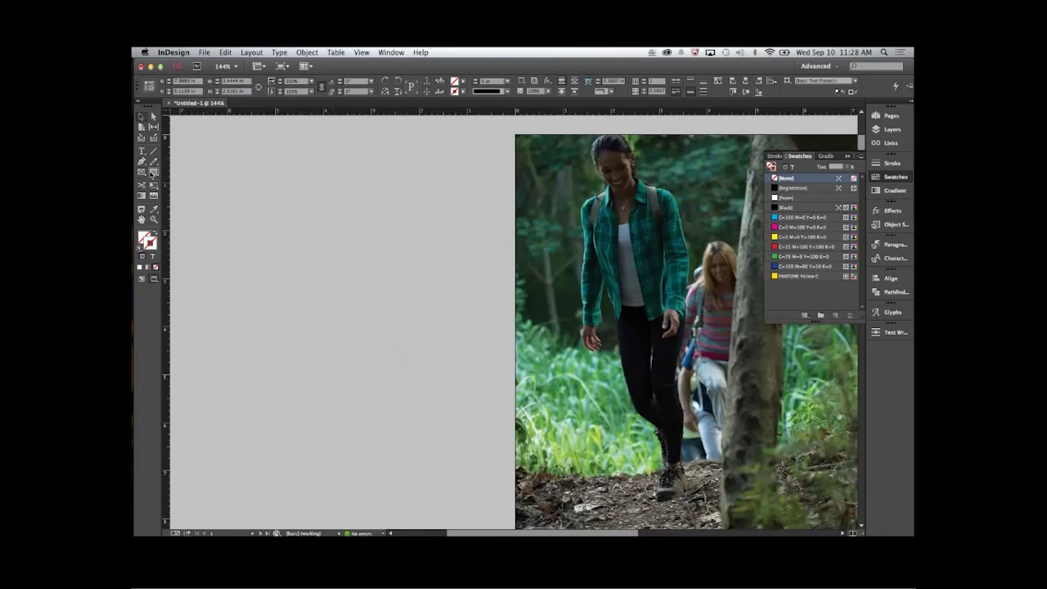
{"action": "left_click", "coordinate": [153, 173]}
{"action": "left_click_drag", "start_coordinate": [218, 201], "coordinate": [272, 232]}
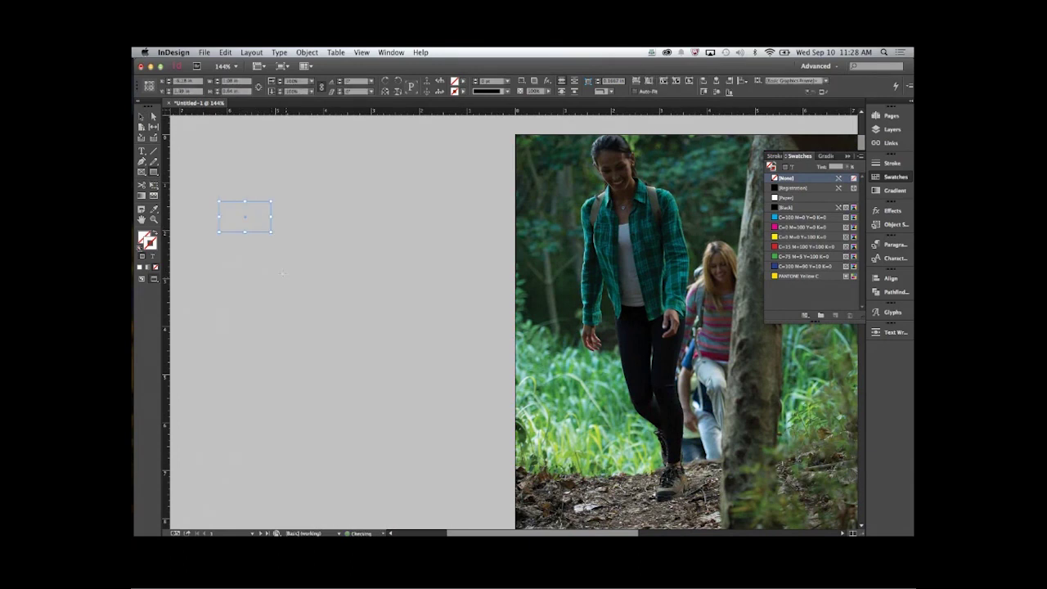
Switch between the rectangle's fill and stroke, then apply the magenta swatch C=0 M=100 Y=0 K=0 to its stroke.
{"action": "left_click", "coordinate": [150, 241]}
{"action": "left_click", "coordinate": [142, 236]}
{"action": "left_click", "coordinate": [149, 242]}
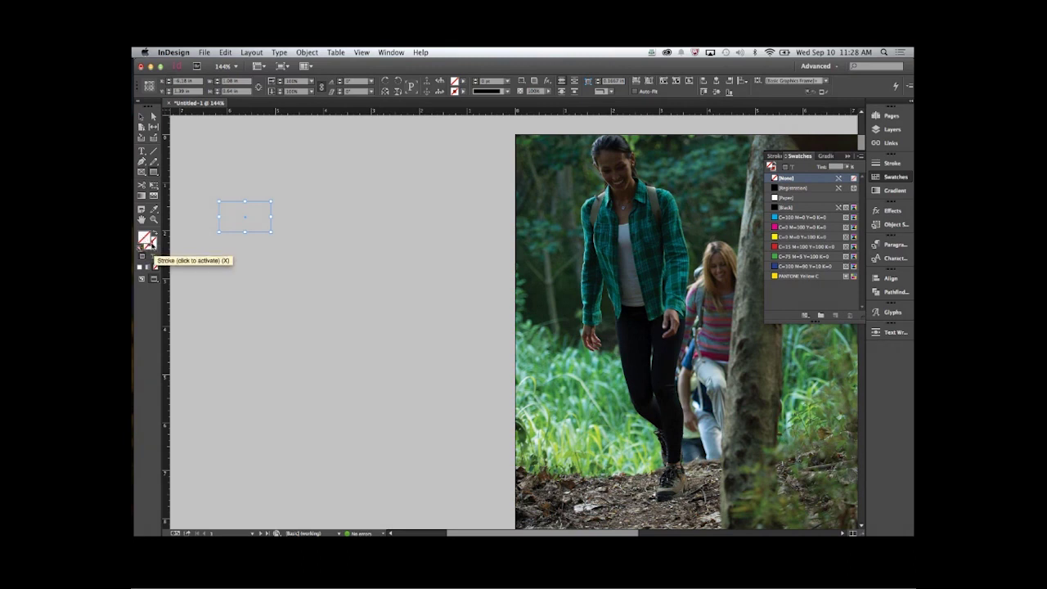
{"action": "key", "text": "x"}
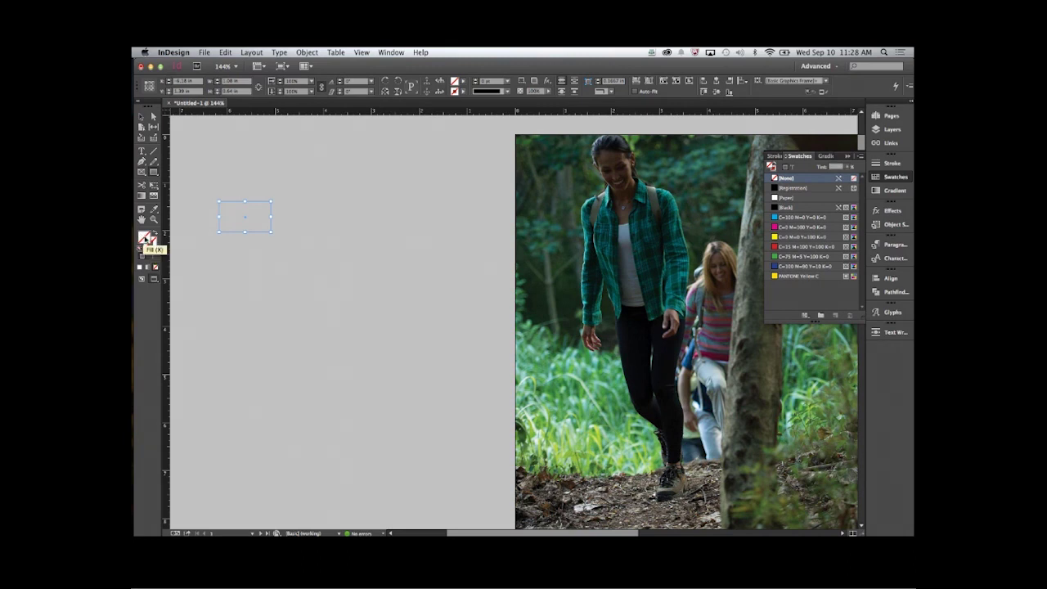
{"action": "left_click", "coordinate": [152, 242]}
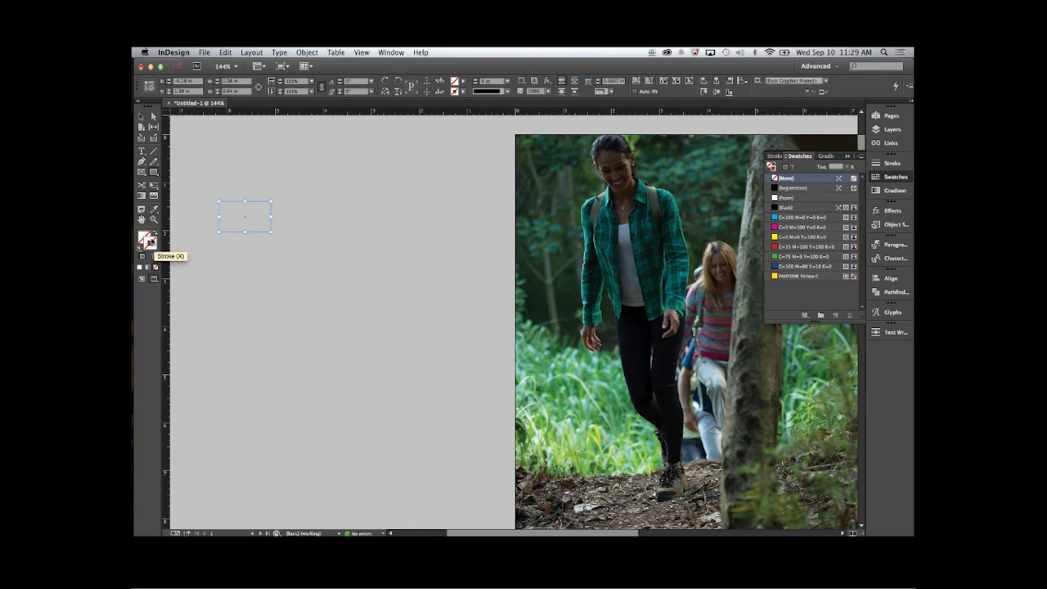
{"action": "left_click", "coordinate": [143, 237]}
{"action": "key", "text": "x"}
{"action": "left_click", "coordinate": [797, 227]}
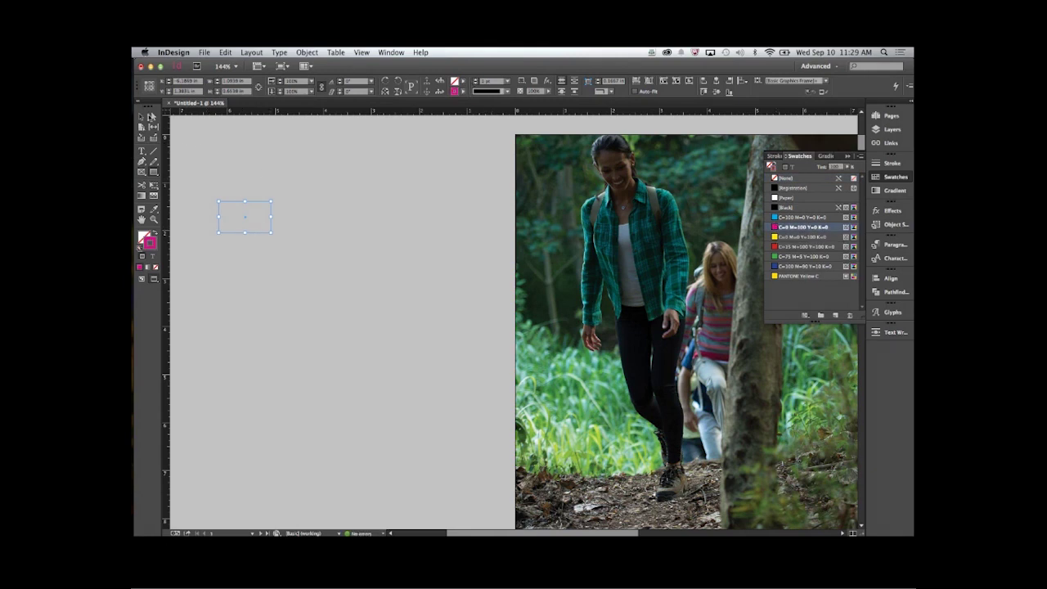
Return from the preview to the normal view with guides and frame edges, and reselect the pasteboard rectangle.
{"action": "key", "text": "Delete"}
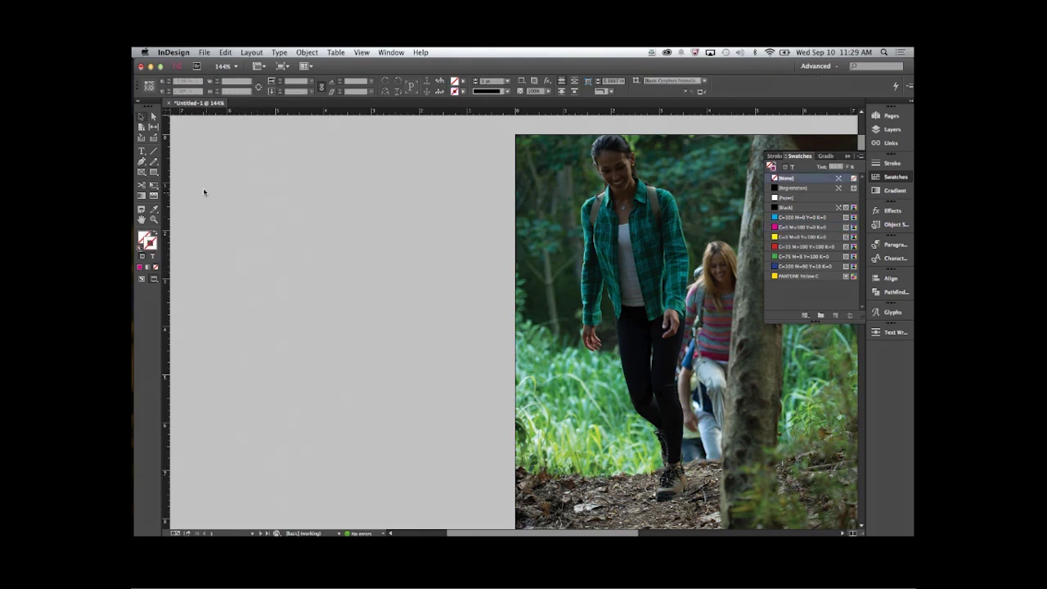
{"action": "key", "text": "ctrl+z"}
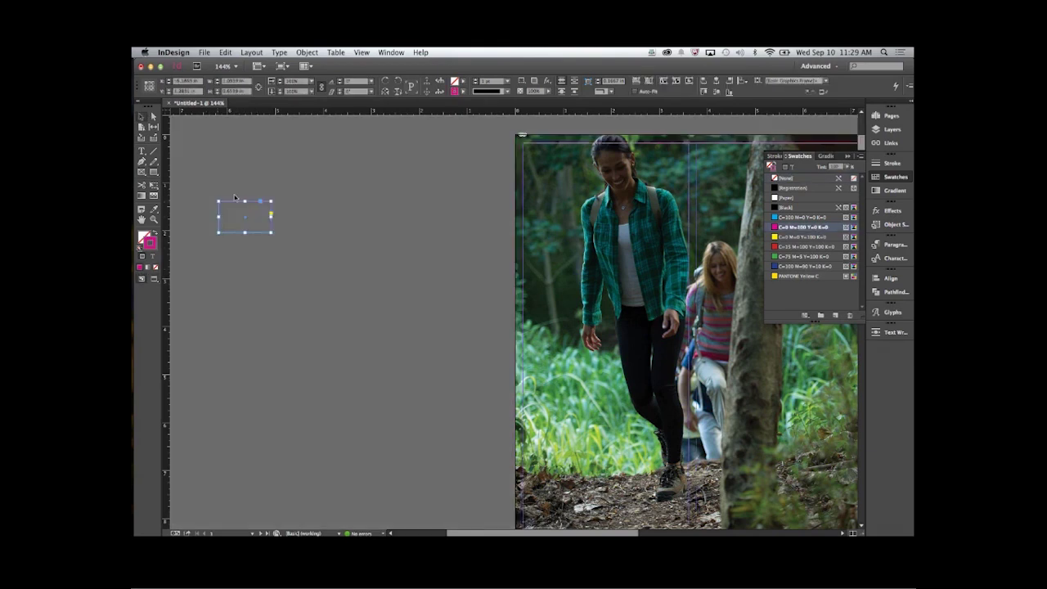
{"action": "left_click", "coordinate": [234, 267]}
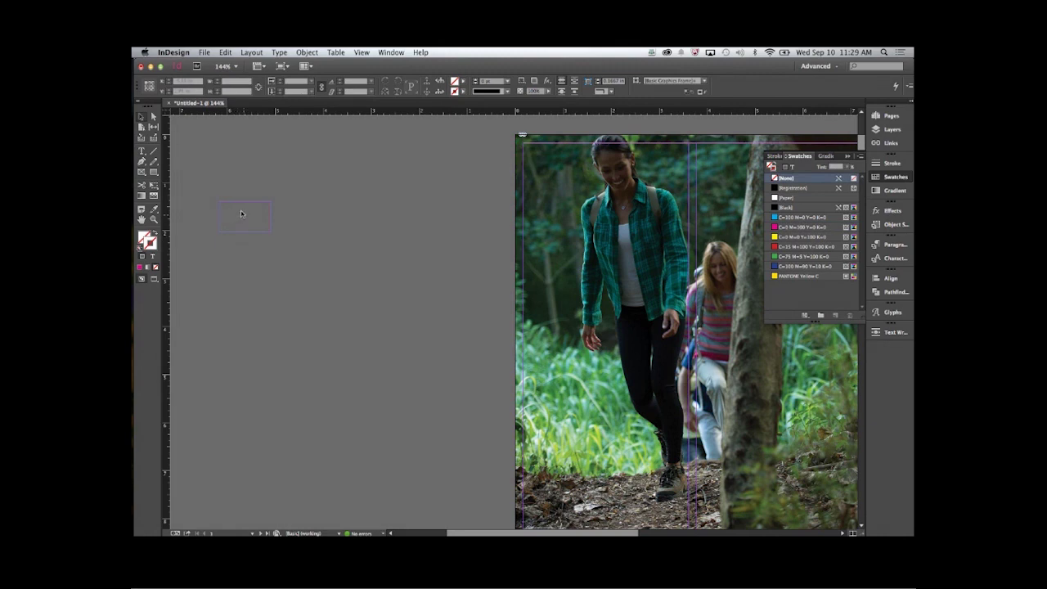
{"action": "left_click", "coordinate": [219, 214]}
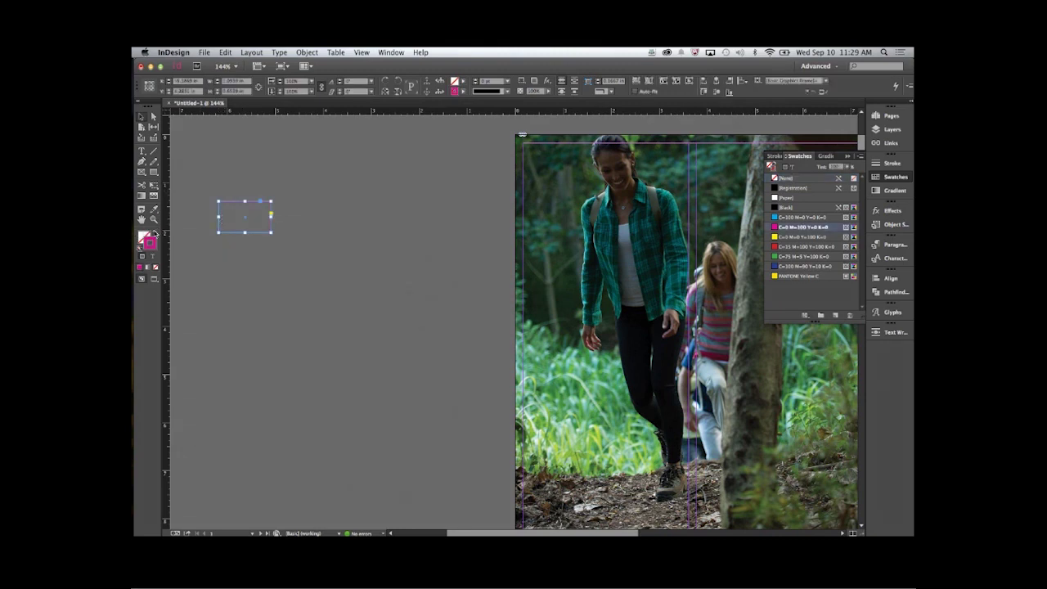
Swap the rectangle's fill and stroke colors back and forth, ending with a magenta fill and no stroke.
{"action": "left_click", "coordinate": [148, 238]}
{"action": "left_click", "coordinate": [143, 235]}
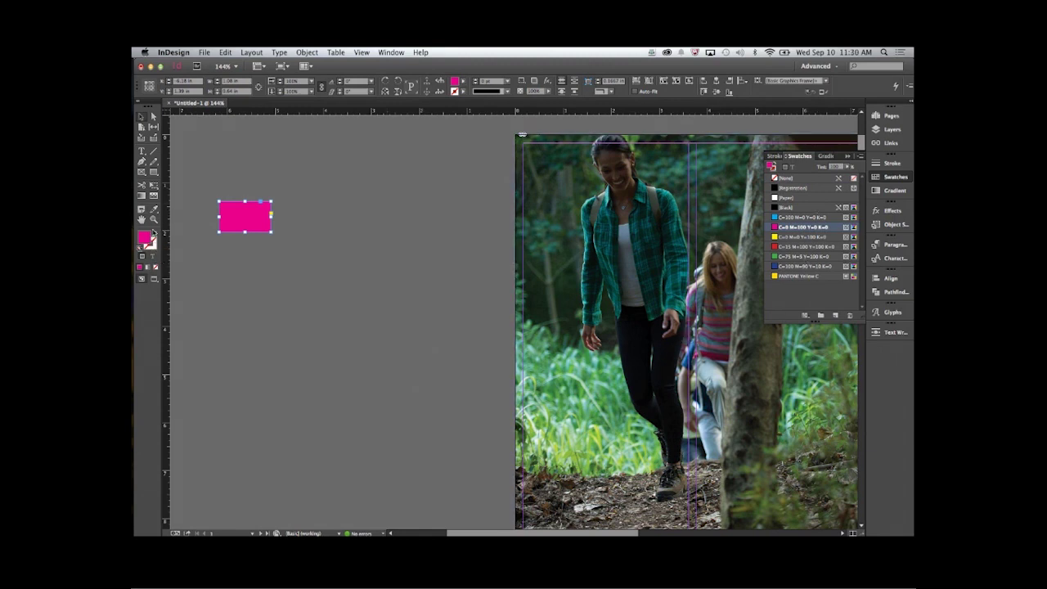
{"action": "left_click", "coordinate": [154, 233]}
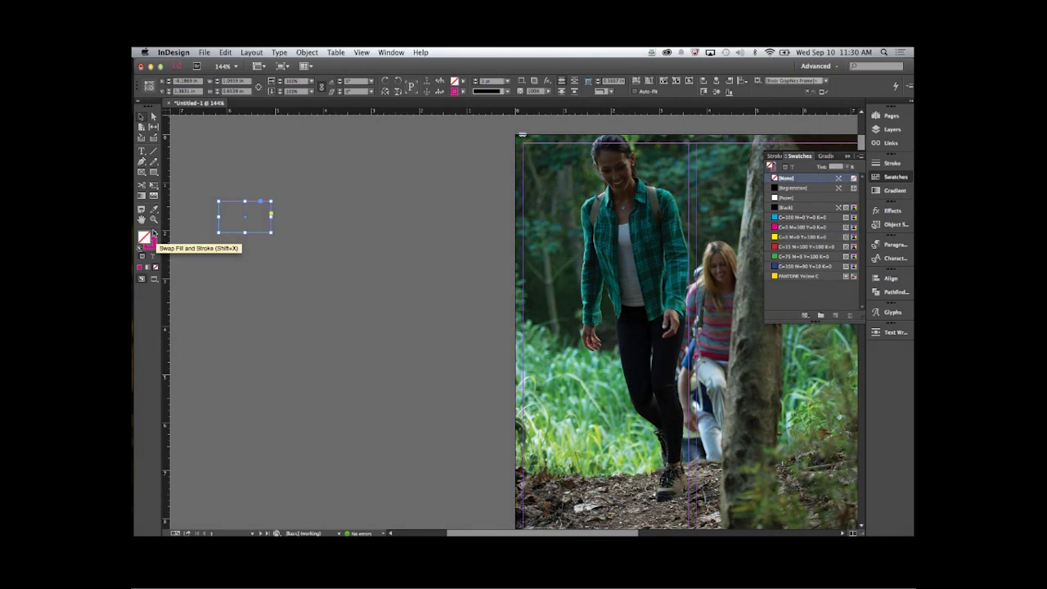
{"action": "left_click", "coordinate": [155, 233]}
{"action": "left_click", "coordinate": [155, 233]}
{"action": "left_click", "coordinate": [155, 233]}
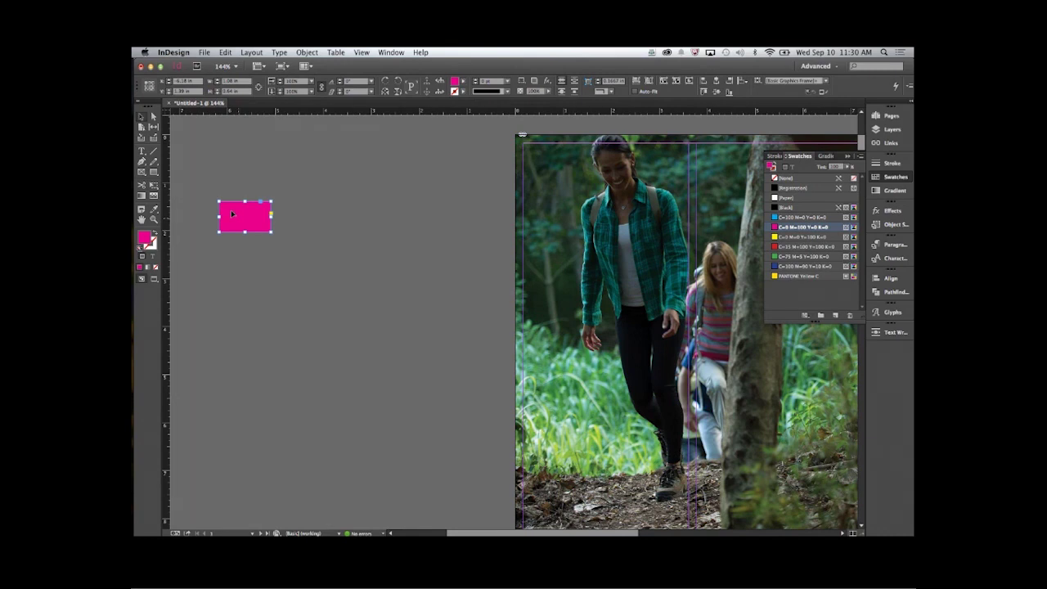
Duplicate the magenta rectangle repeatedly on the pasteboard, scattering copies and adding a column of them below.
{"action": "left_click_drag", "start_coordinate": [232, 214], "coordinate": [297, 228]}
{"action": "left_click", "coordinate": [280, 265]}
{"action": "left_click", "coordinate": [231, 262]}
{"action": "left_click", "coordinate": [232, 306]}
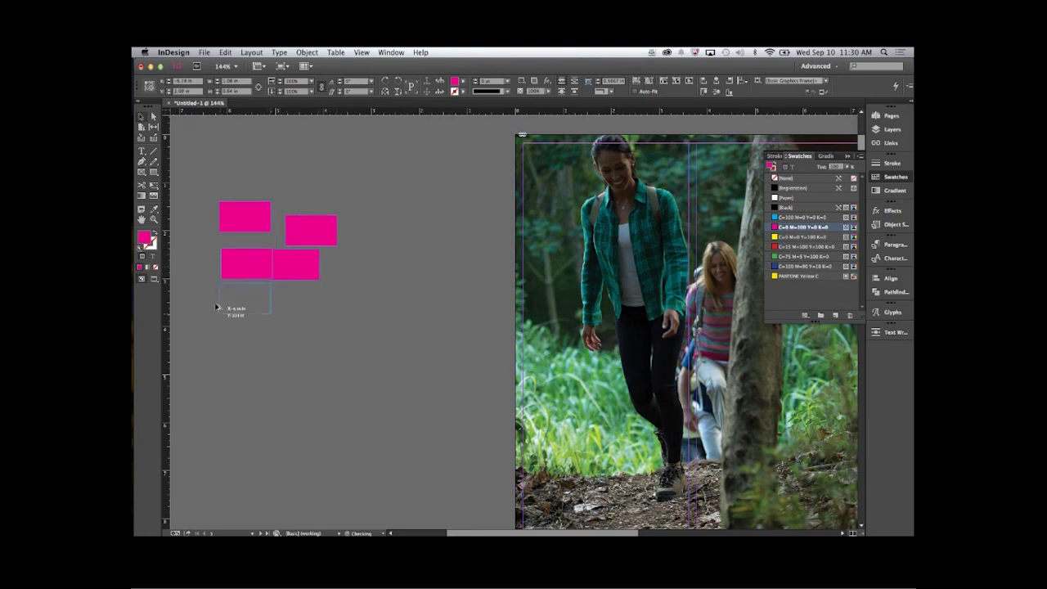
{"action": "left_click_drag", "start_coordinate": [232, 306], "coordinate": [338, 251]}
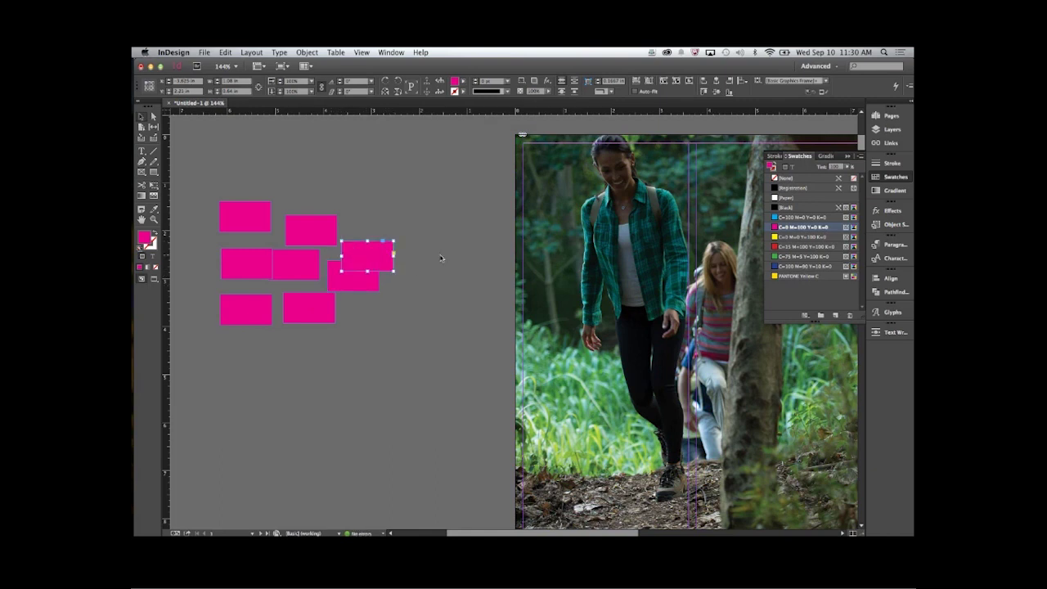
{"action": "left_click", "coordinate": [300, 306]}
{"action": "left_click_drag", "start_coordinate": [300, 306], "coordinate": [289, 437]}
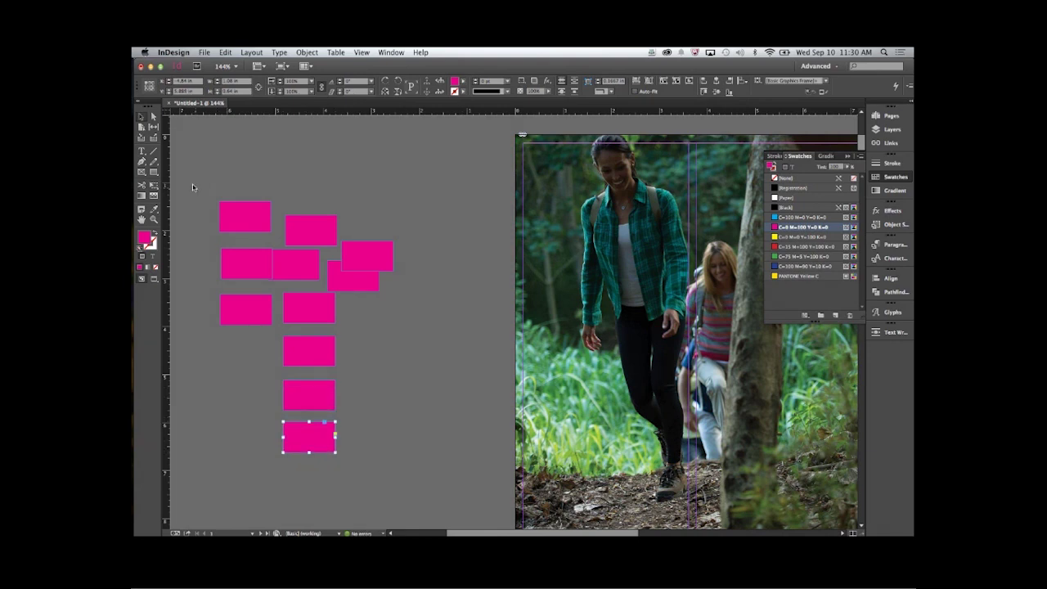
Select all the magenta rectangles on the pasteboard and delete them.
{"action": "scroll", "coordinate": [428, 515], "scroll_direction": "down", "scroll_amount": 1}
{"action": "scroll", "coordinate": [427, 515], "scroll_direction": "down", "scroll_amount": 1}
{"action": "key", "text": "super+a"}
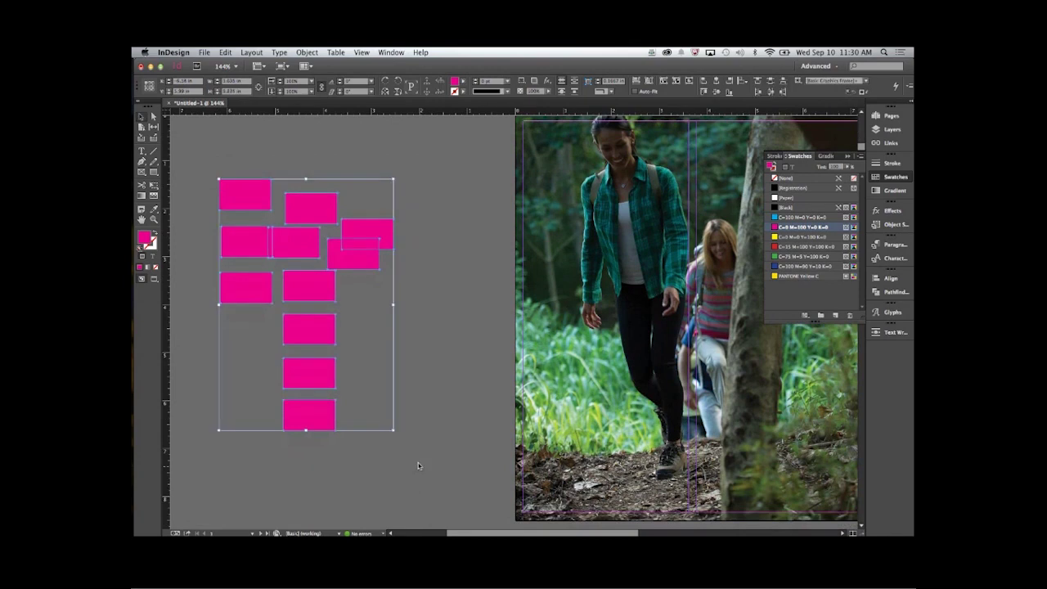
{"action": "key", "text": "BackSpace"}
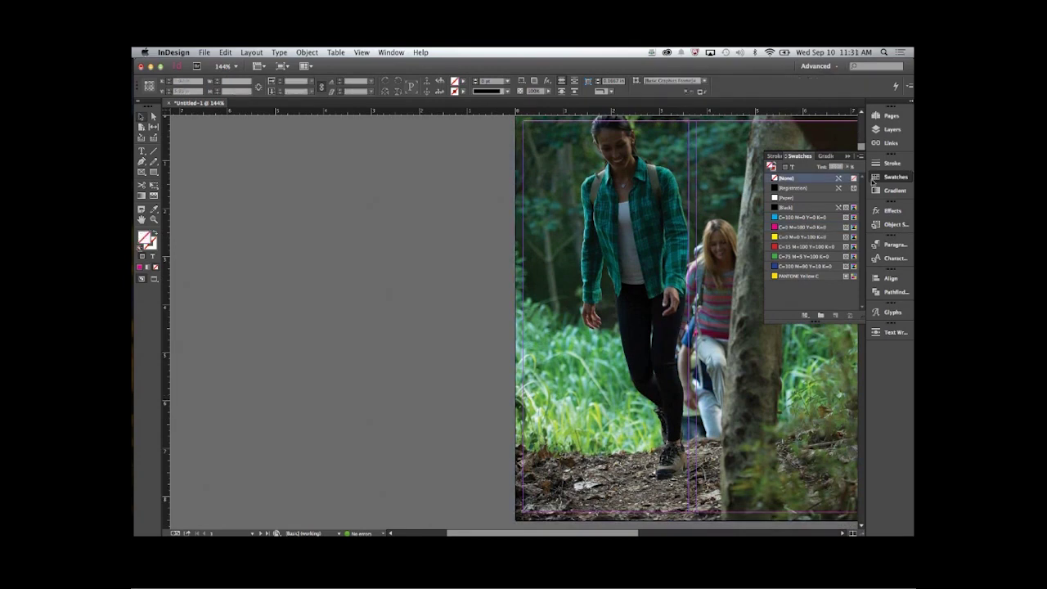
Go to the blank second page of the brochure.
{"action": "scroll", "coordinate": [640, 359], "scroll_direction": "right", "scroll_amount": 5}
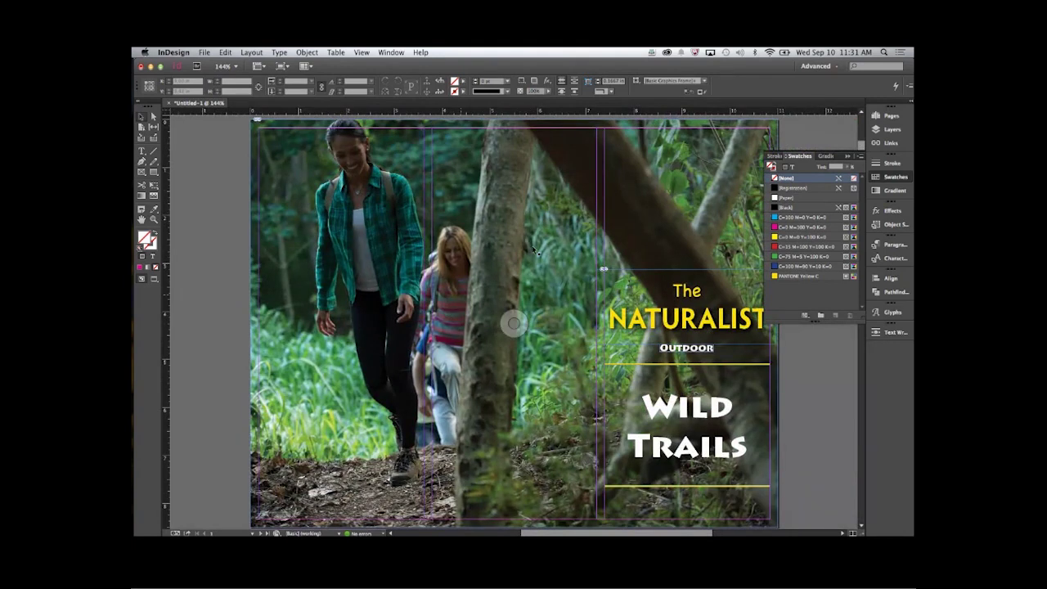
{"action": "left_click", "coordinate": [886, 115]}
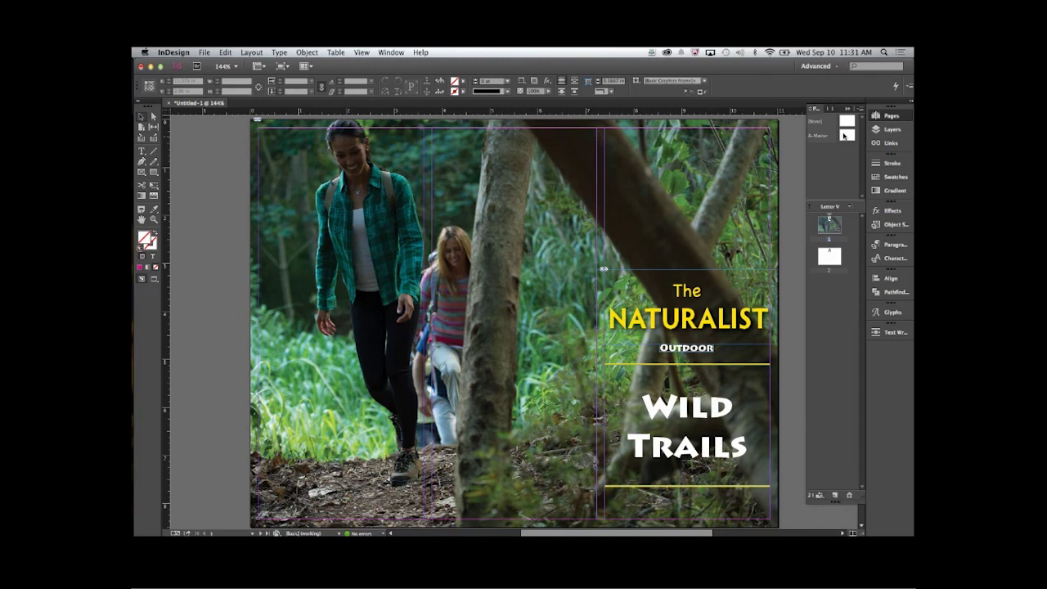
{"action": "double_click", "coordinate": [828, 255]}
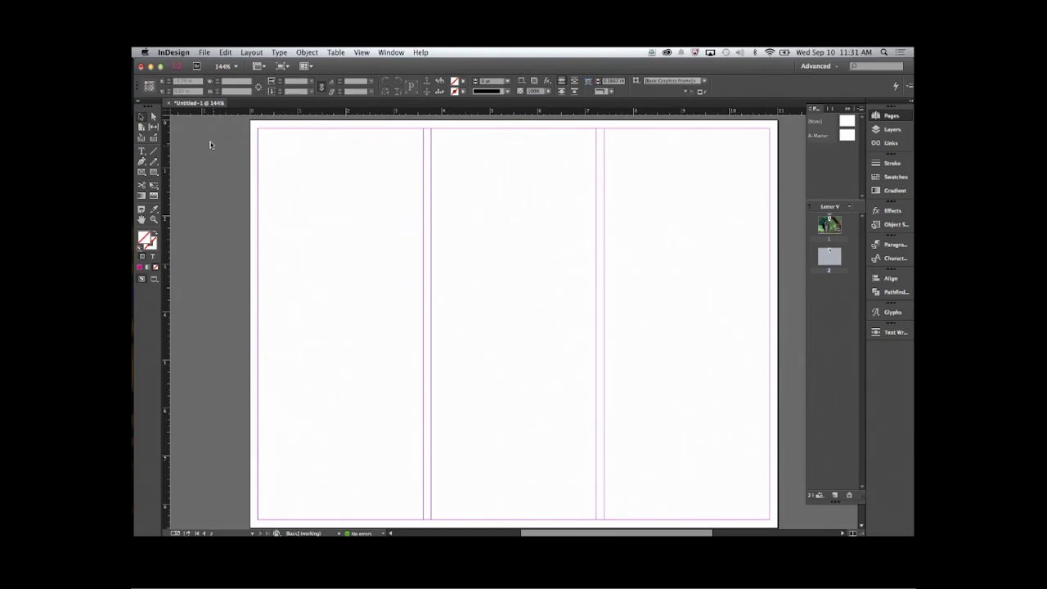
Place 02_Map.ai at full size from the upper-left corner of page 2, then move the map slightly down.
{"action": "key", "text": "super+d"}
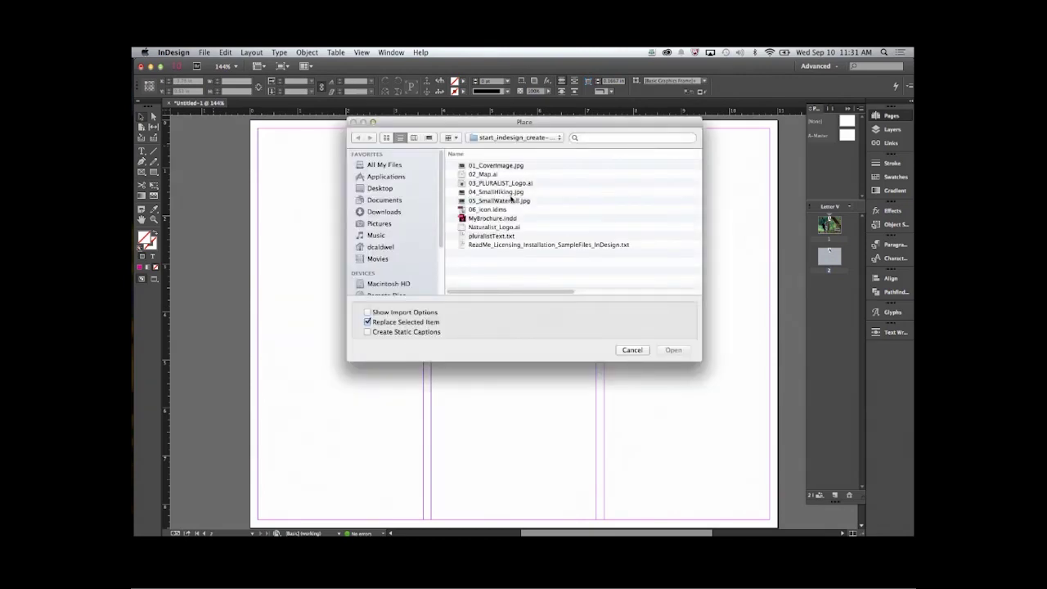
{"action": "key", "text": "Down"}
{"action": "key", "text": "Down"}
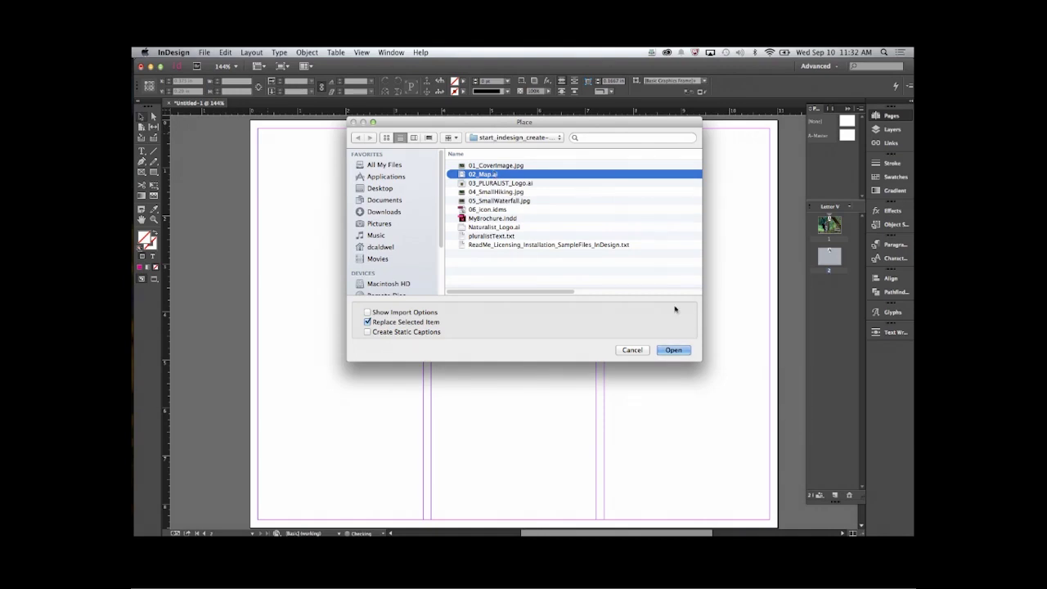
{"action": "left_click", "coordinate": [673, 350]}
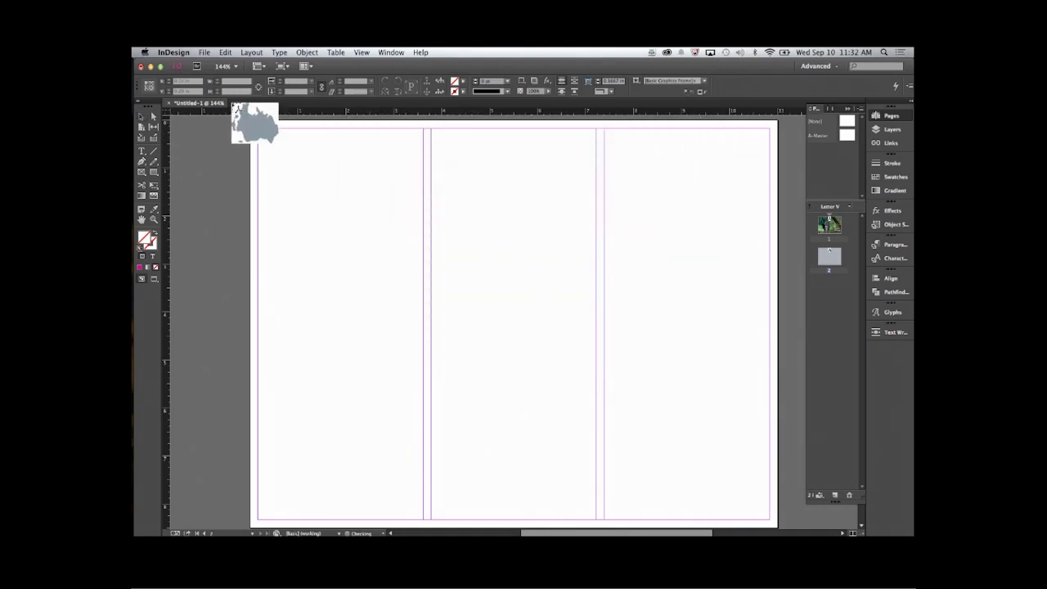
{"action": "left_click", "coordinate": [250, 120]}
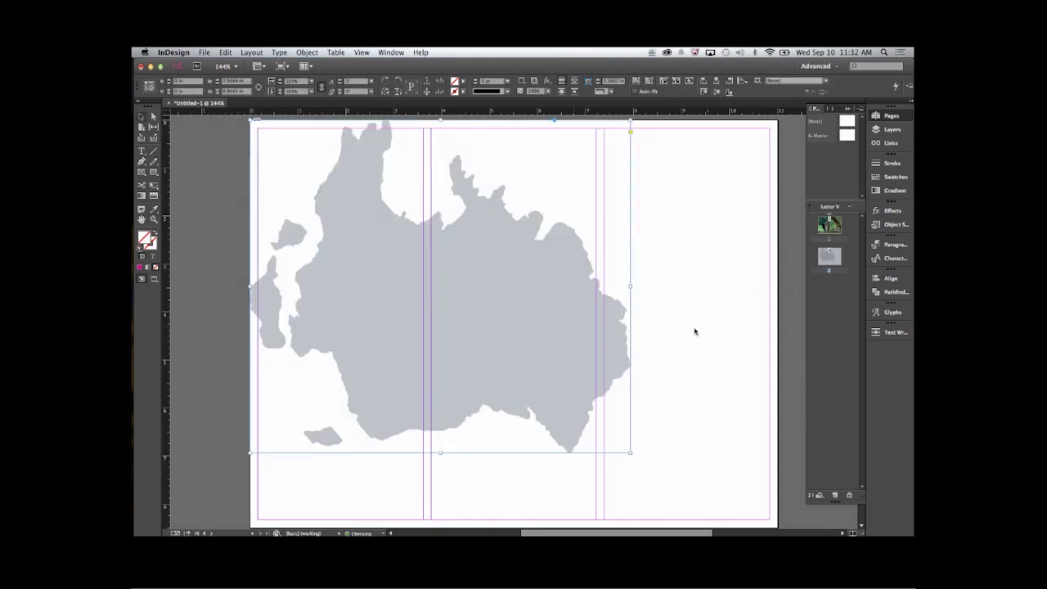
{"action": "left_click", "coordinate": [695, 331]}
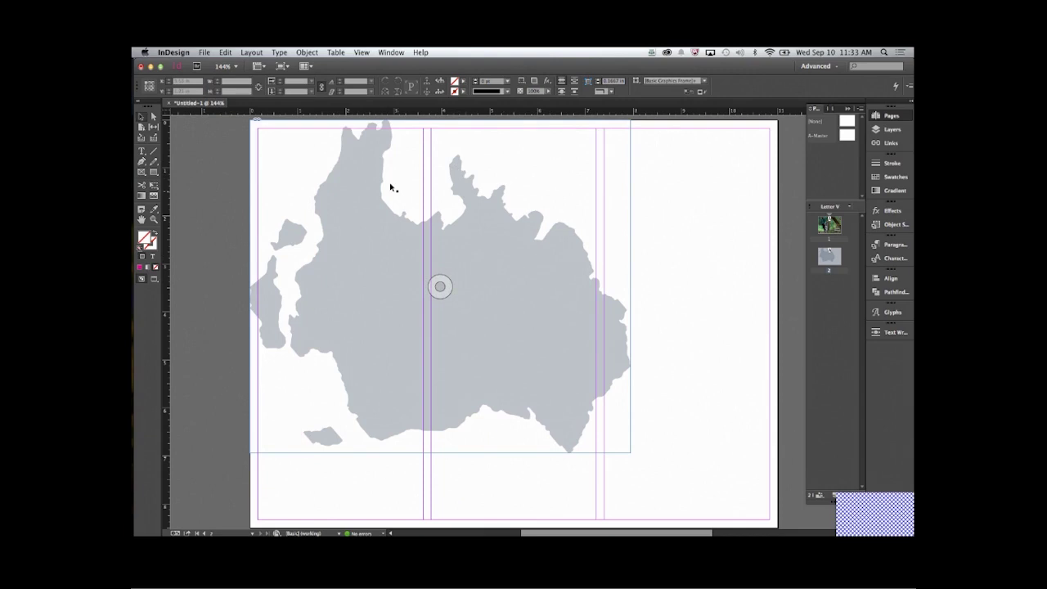
{"action": "left_click_drag", "start_coordinate": [360, 150], "coordinate": [358, 166]}
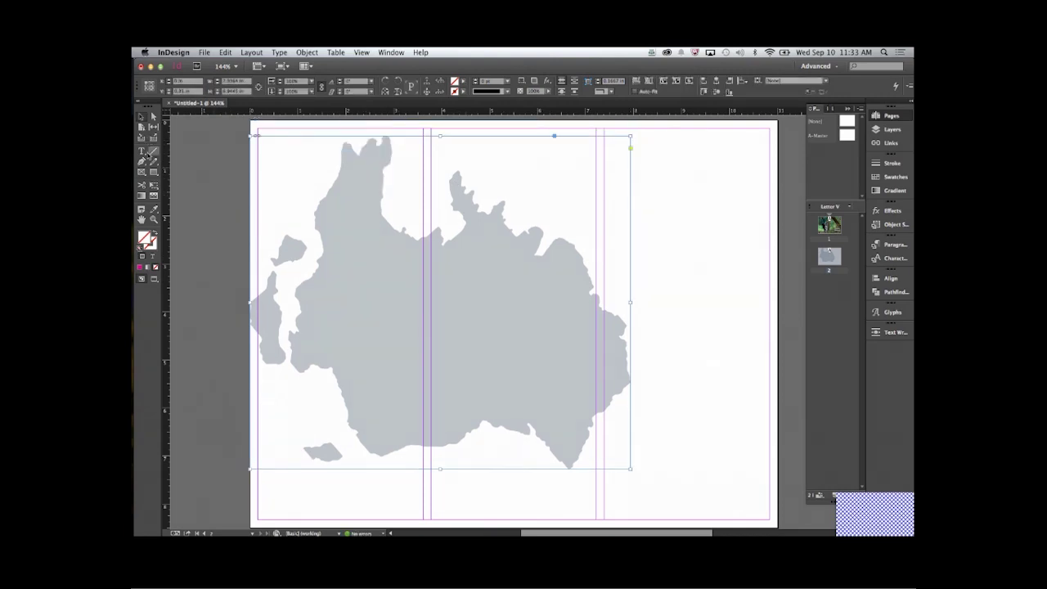
Draw a straight horizontal line along the top margin of page 2, spanning from the left margin to the right margin.
{"action": "left_click", "coordinate": [152, 152]}
{"action": "left_click_drag", "start_coordinate": [255, 127], "coordinate": [751, 131]}
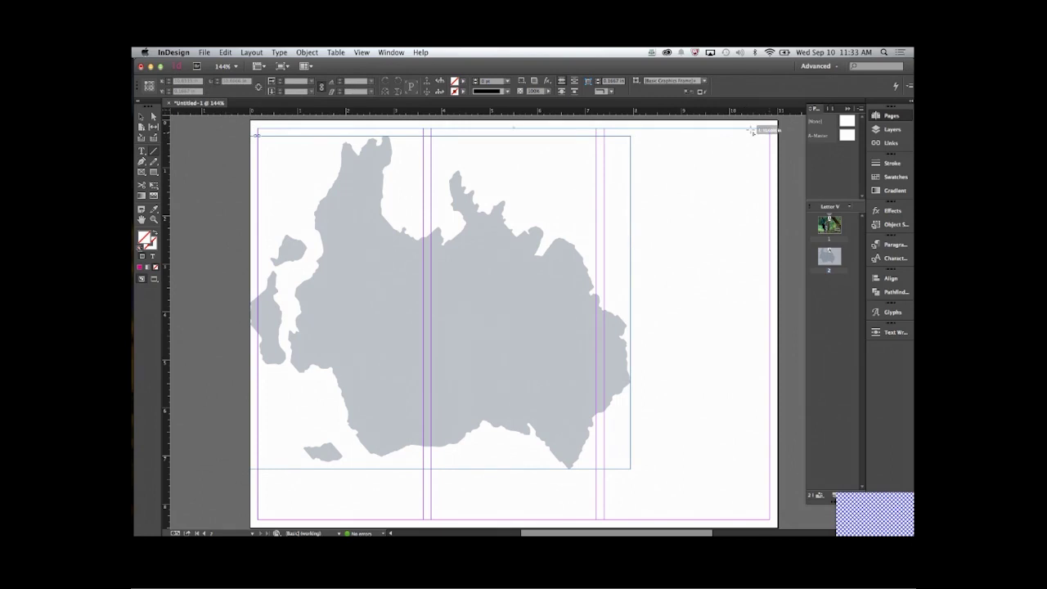
{"action": "left_click_drag", "start_coordinate": [752, 131], "coordinate": [769, 129]}
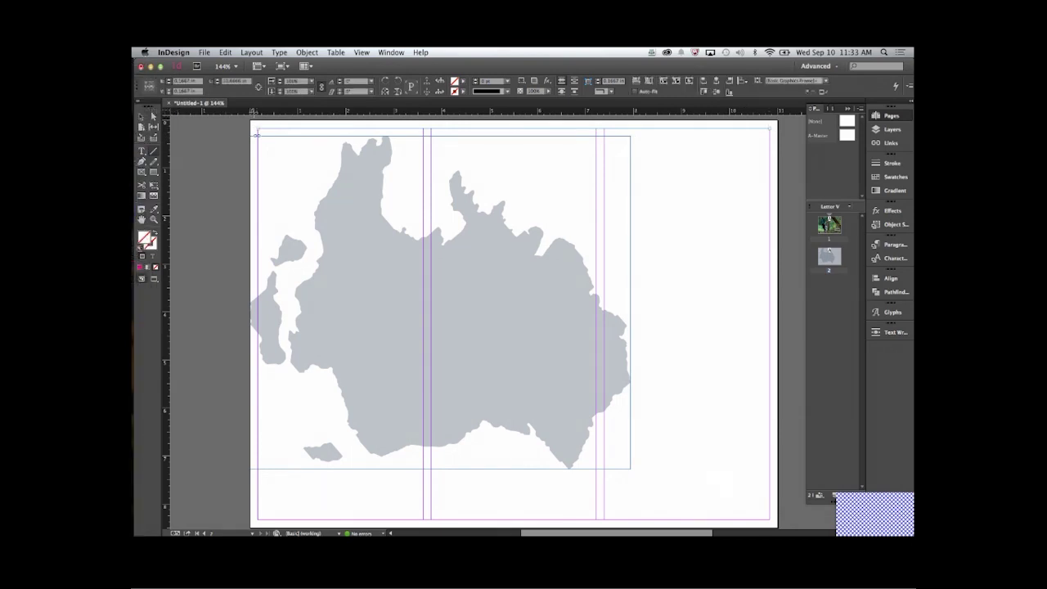
Increase the top margin line's stroke weight to 8 pt.
{"action": "left_click", "coordinate": [473, 80]}
{"action": "left_click", "coordinate": [474, 79]}
{"action": "left_click", "coordinate": [474, 80]}
{"action": "left_click", "coordinate": [475, 80]}
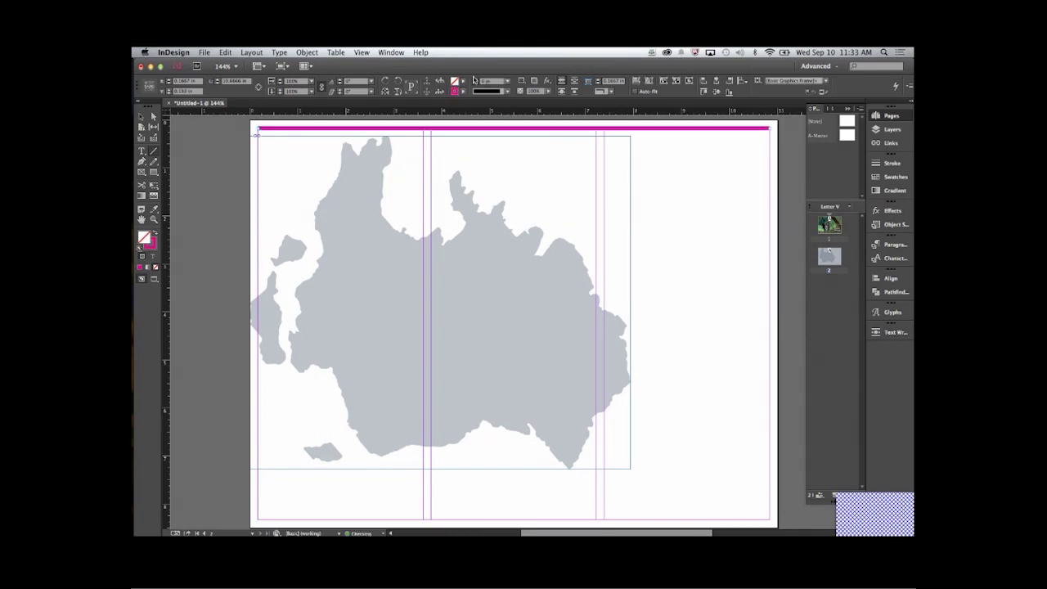
{"action": "left_click", "coordinate": [473, 79]}
{"action": "left_click", "coordinate": [473, 80]}
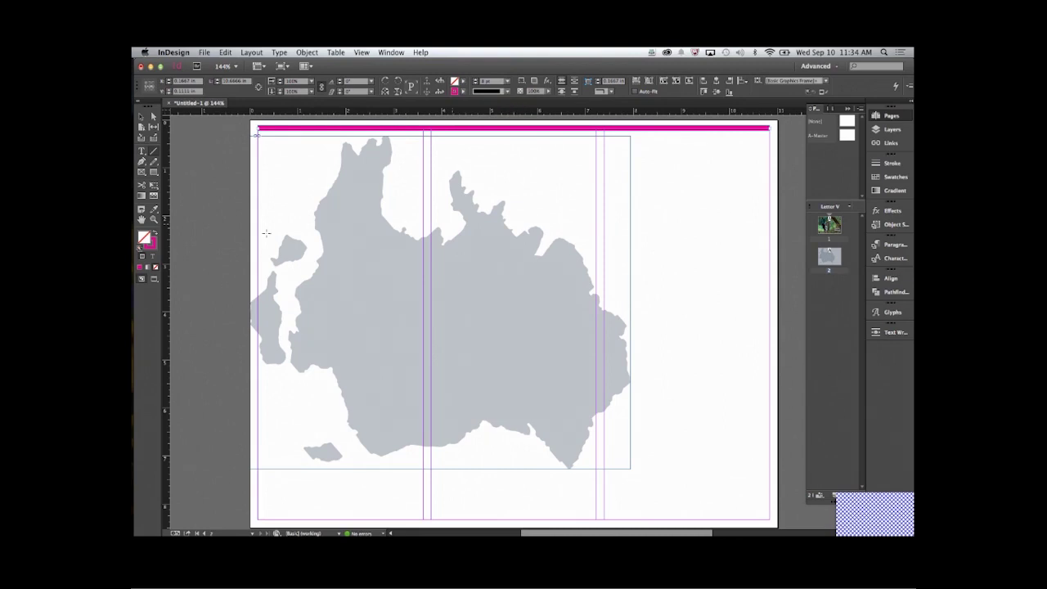
Recolor the line's stroke with the green swatch C=75 M=5 Y=100 K=0 and collapse the swatch list.
{"action": "left_click", "coordinate": [151, 244]}
{"action": "left_click", "coordinate": [890, 175]}
{"action": "left_click", "coordinate": [785, 178]}
{"action": "left_click", "coordinate": [527, 219]}
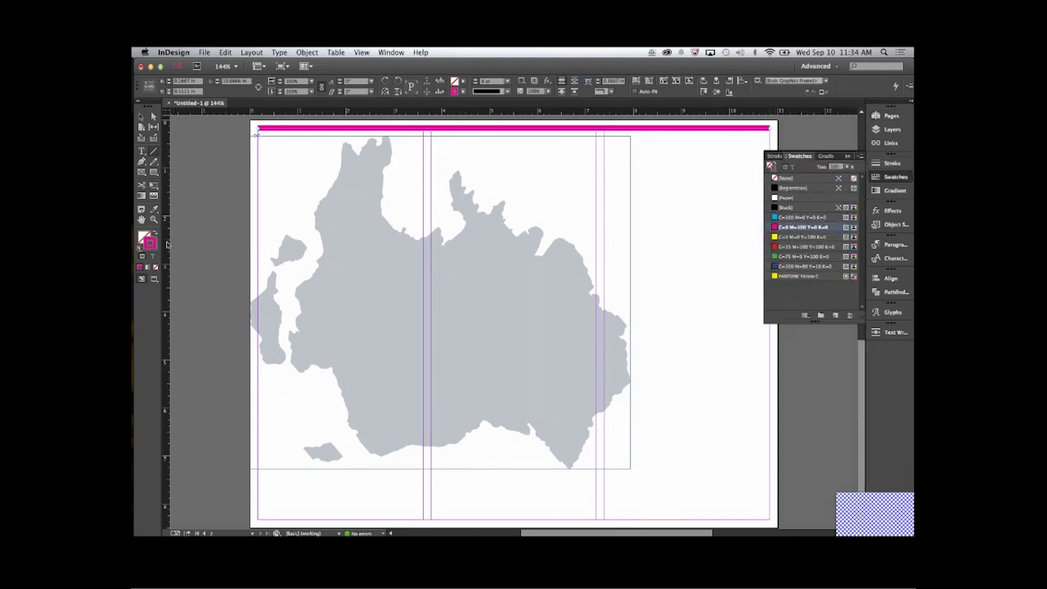
{"action": "left_click", "coordinate": [773, 256]}
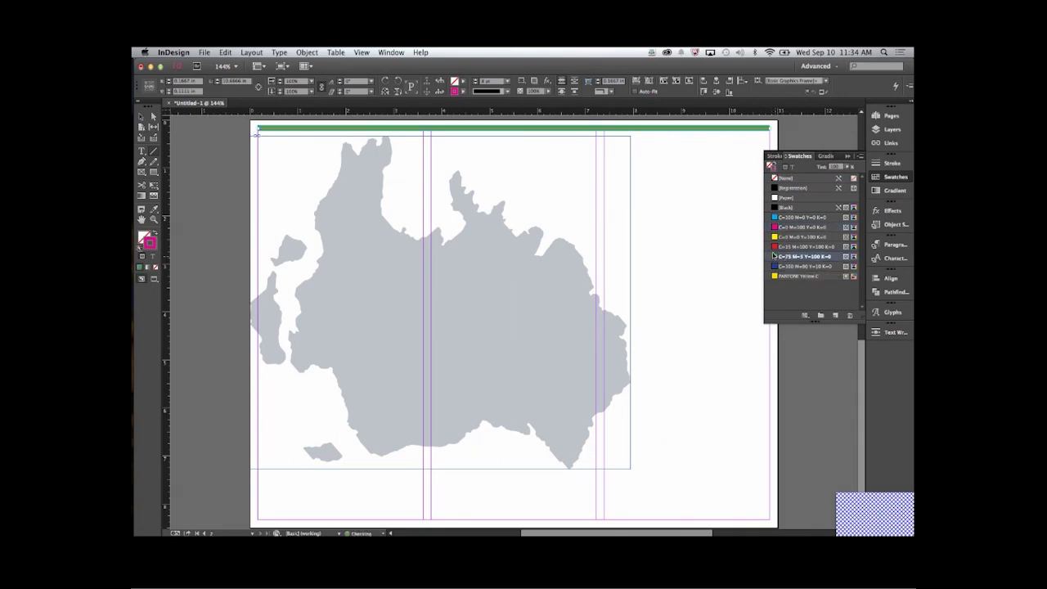
{"action": "left_click", "coordinate": [848, 156]}
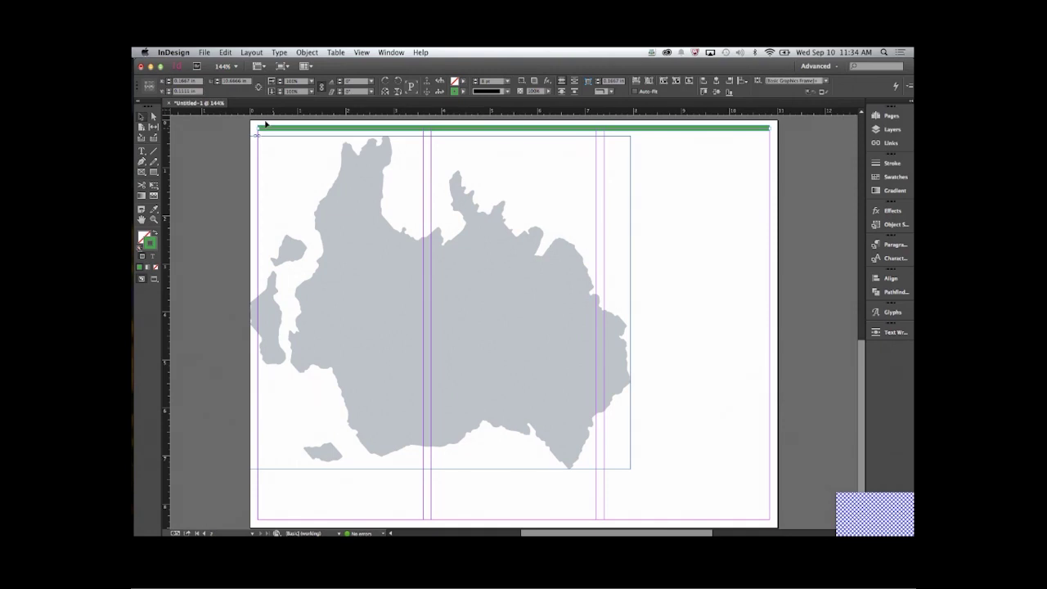
Duplicate the green top line onto the bottom margin of page 2, then deselect it.
{"action": "left_click_drag", "start_coordinate": [265, 124], "coordinate": [282, 514]}
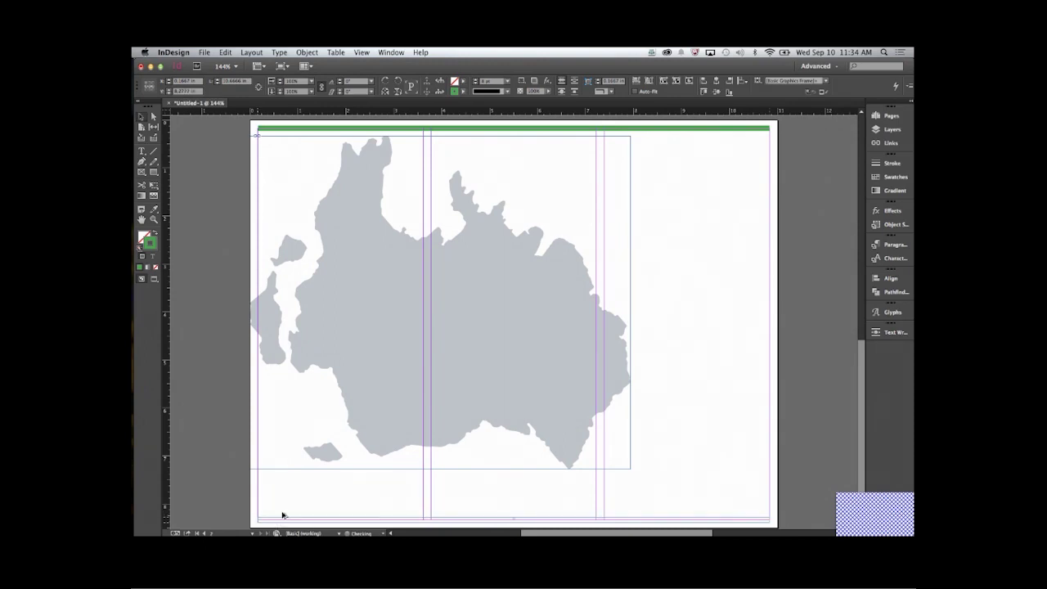
{"action": "left_click", "coordinate": [760, 396]}
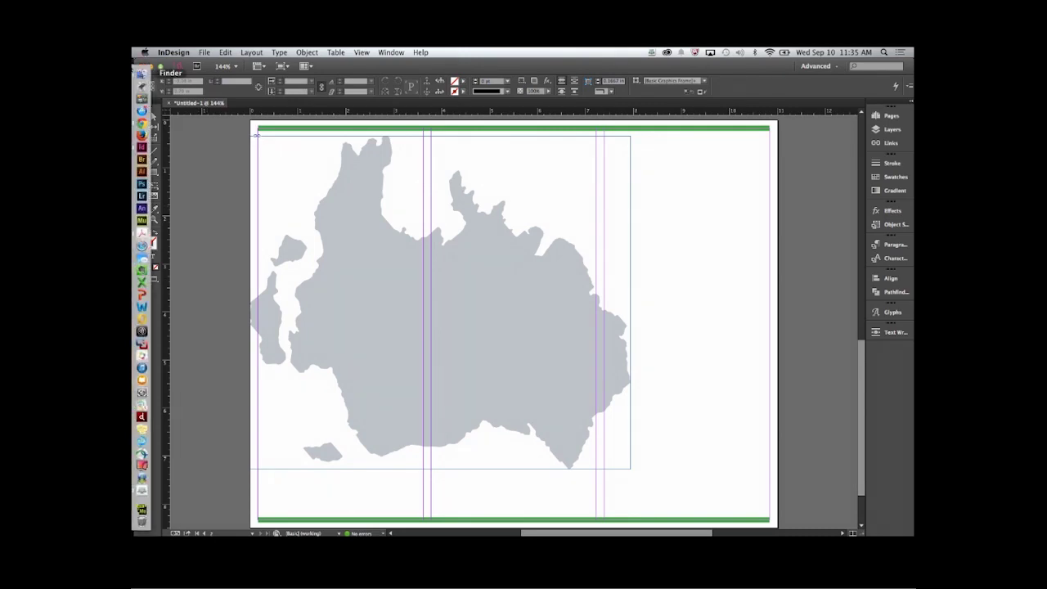
Switch to Finder and open pluralistText.txt from the Desktop's CC Demo 2014 folder, under InDesign and start_indesign_create-brochure.
{"action": "left_click", "coordinate": [142, 73]}
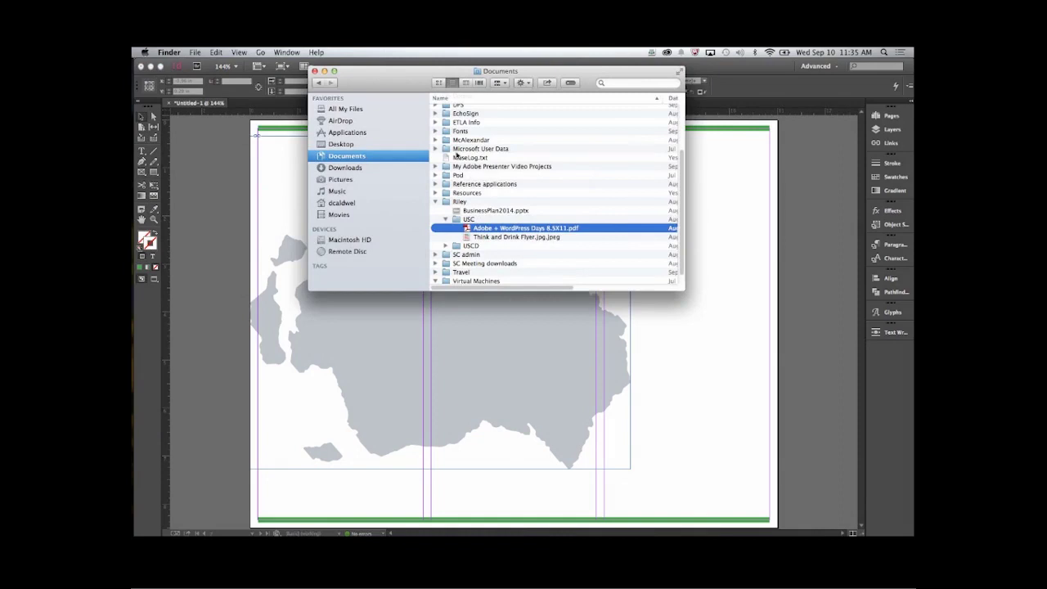
{"action": "left_click", "coordinate": [380, 142]}
{"action": "double_click", "coordinate": [471, 109]}
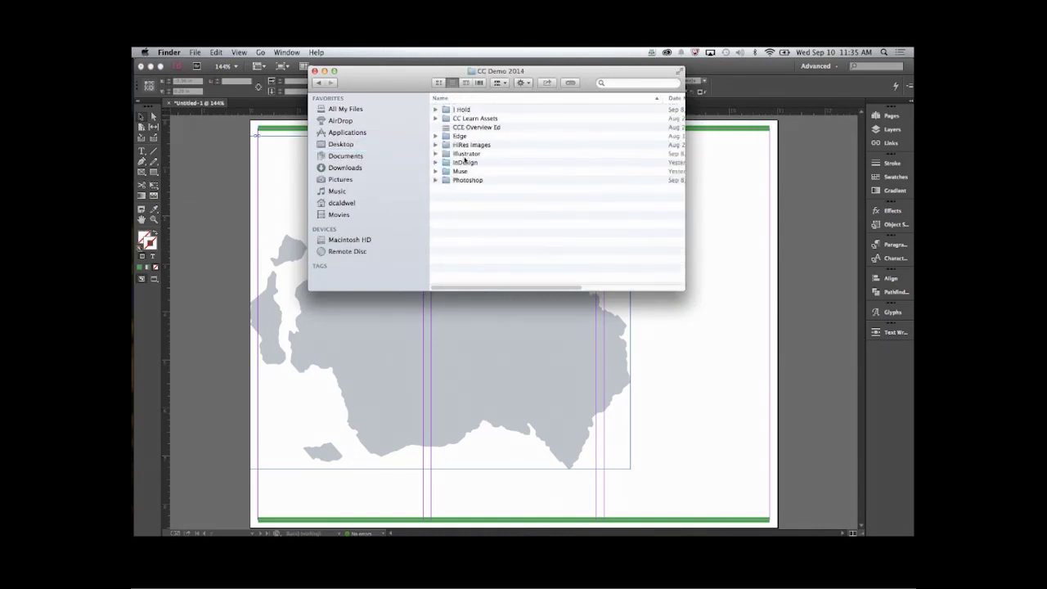
{"action": "double_click", "coordinate": [464, 162]}
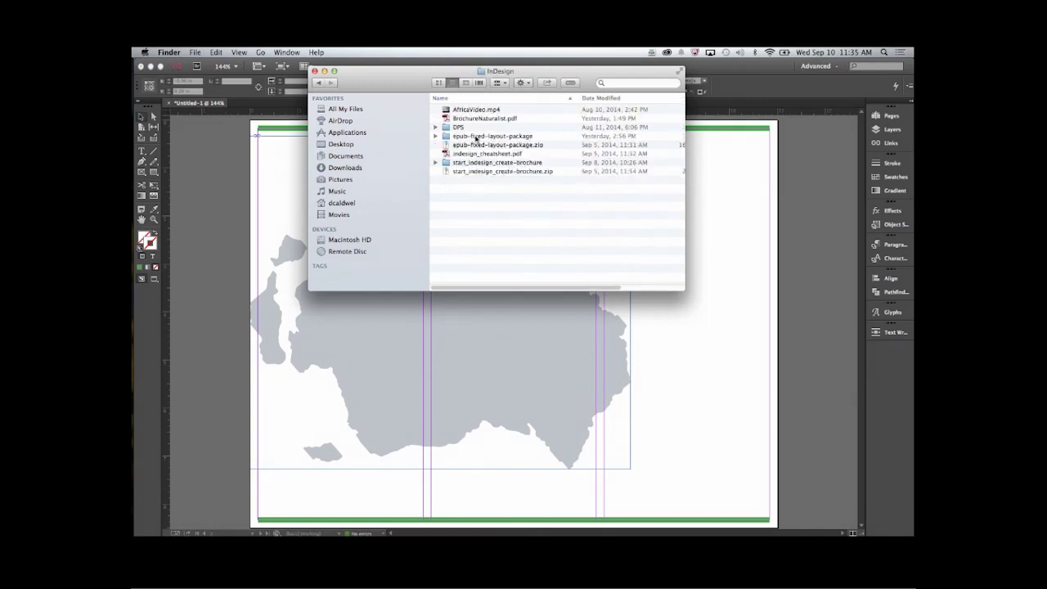
{"action": "left_click", "coordinate": [463, 162]}
{"action": "double_click", "coordinate": [464, 162]}
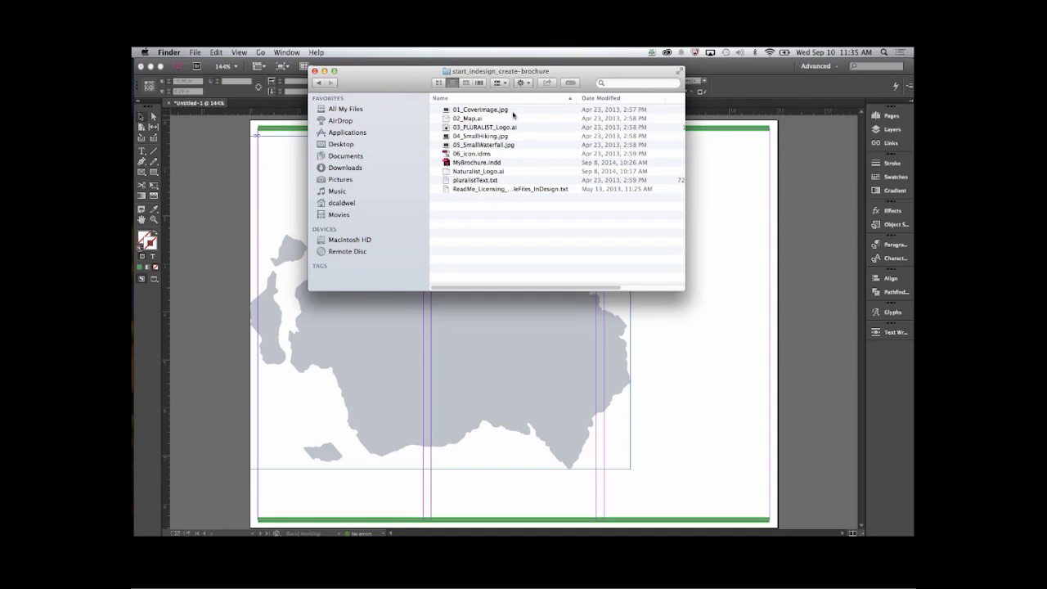
{"action": "double_click", "coordinate": [476, 180]}
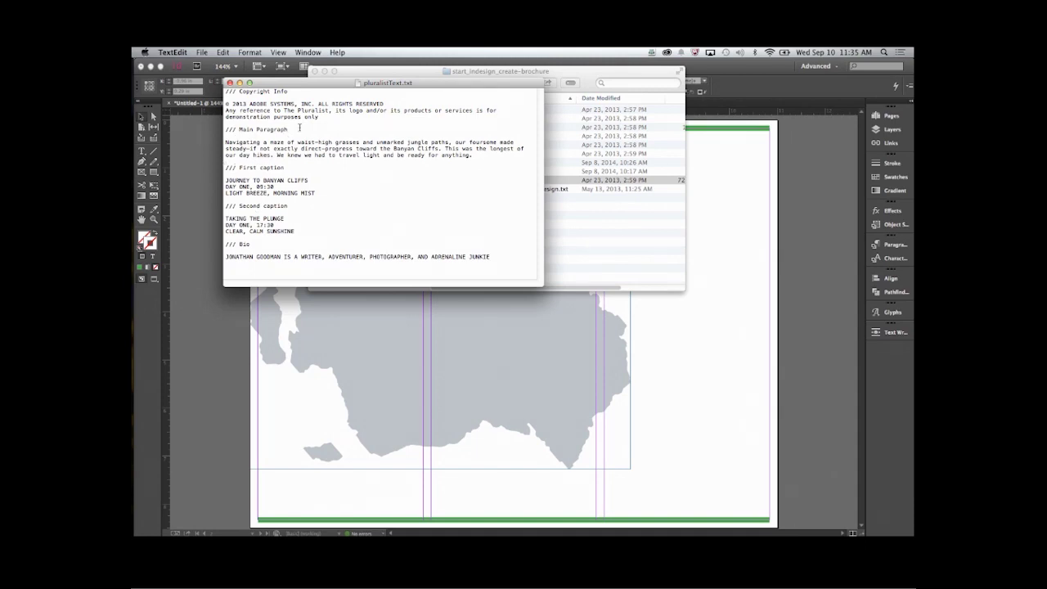
Copy the paragraph under "Main Paragraph" in the text file and switch back to InDesign.
{"action": "triple_click", "coordinate": [276, 143]}
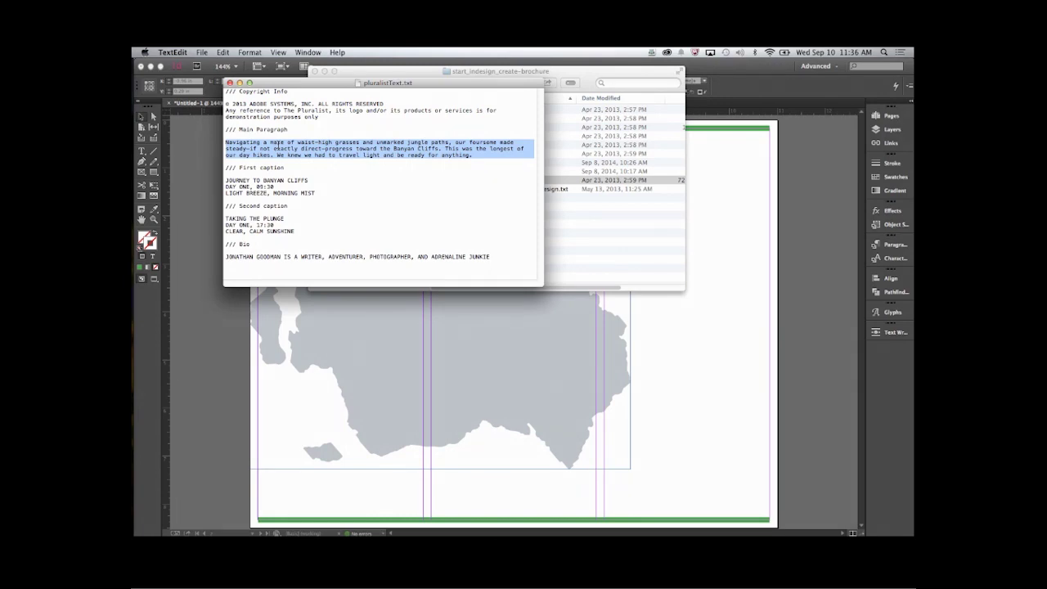
{"action": "key", "text": "super+c"}
{"action": "left_click", "coordinate": [673, 318]}
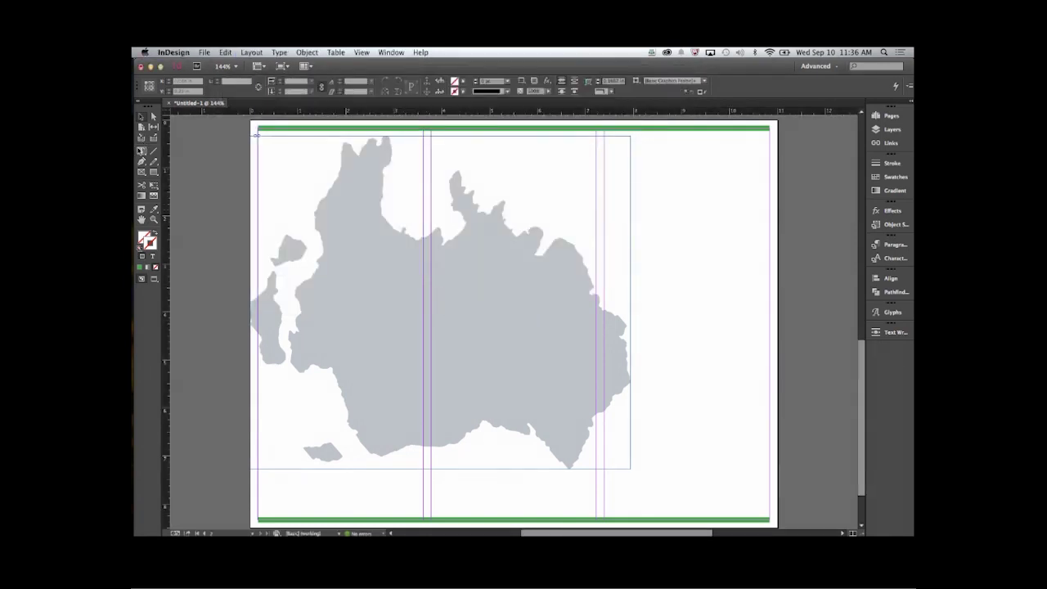
Create a text frame over the map from the upper-left margin to the map frame's right edge and paste the copied paragraph into it.
{"action": "left_click", "coordinate": [141, 150]}
{"action": "left_click_drag", "start_coordinate": [254, 130], "coordinate": [629, 401]}
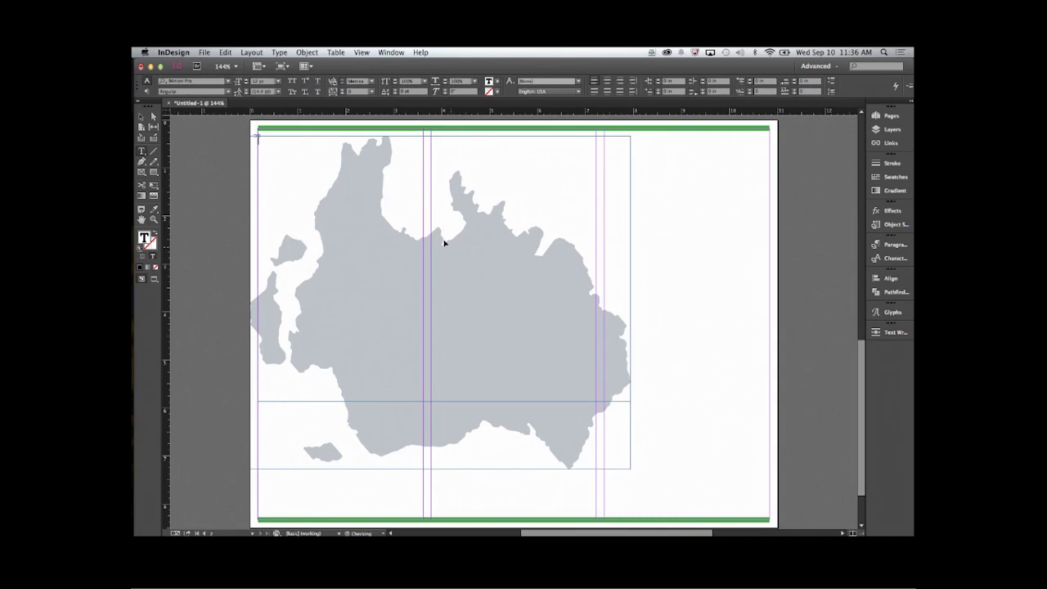
{"action": "key", "text": "super+v"}
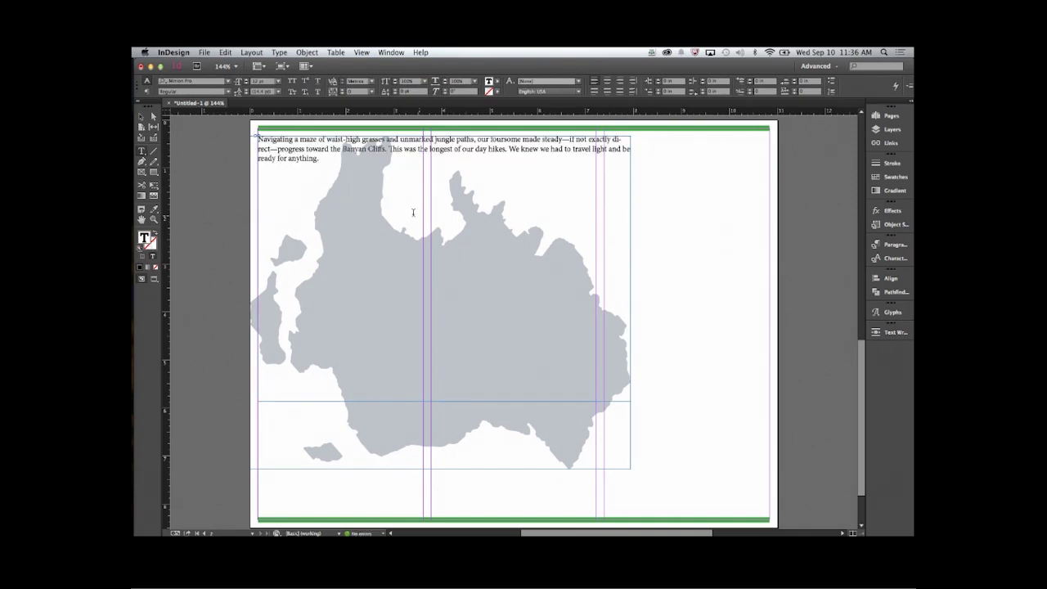